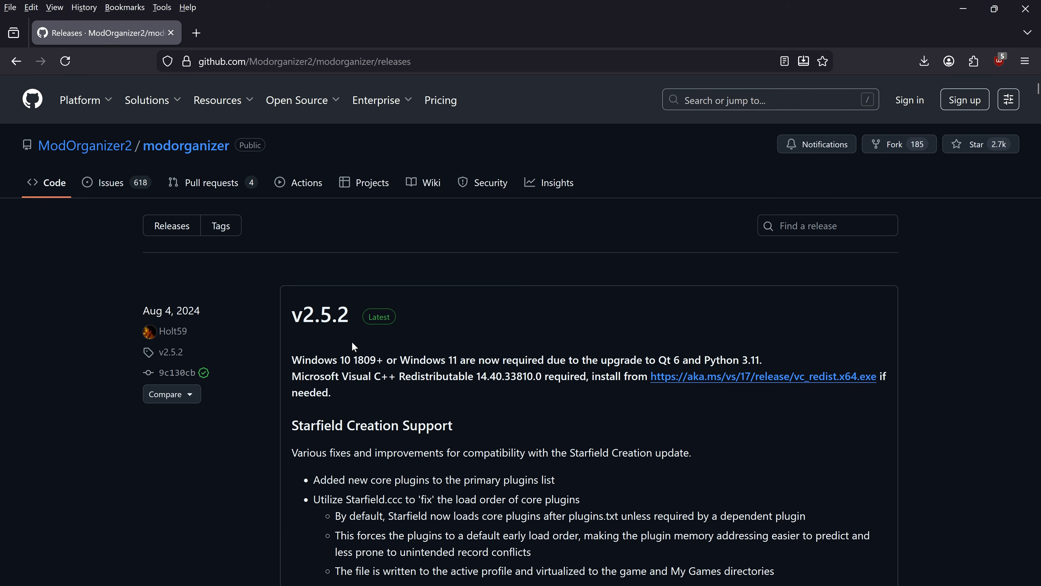
Download Mod.Organizer-2.5.2.exe from the assets of the v2.5.2 release
scroll(355, 346, down, 20)
scroll(355, 353, down, 15)
scroll(385, 359, down, 3)
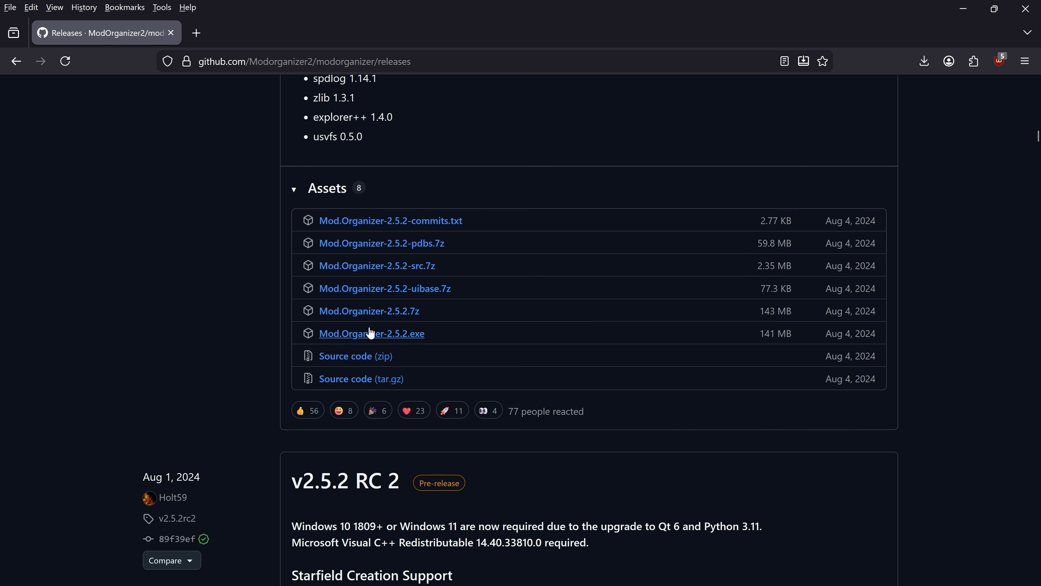
click(384, 337)
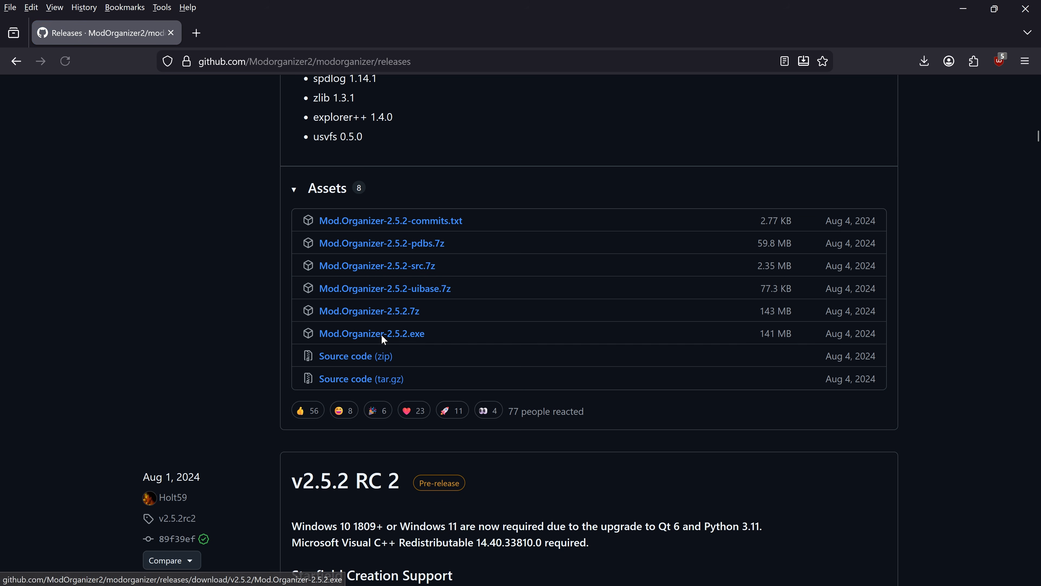
click(526, 347)
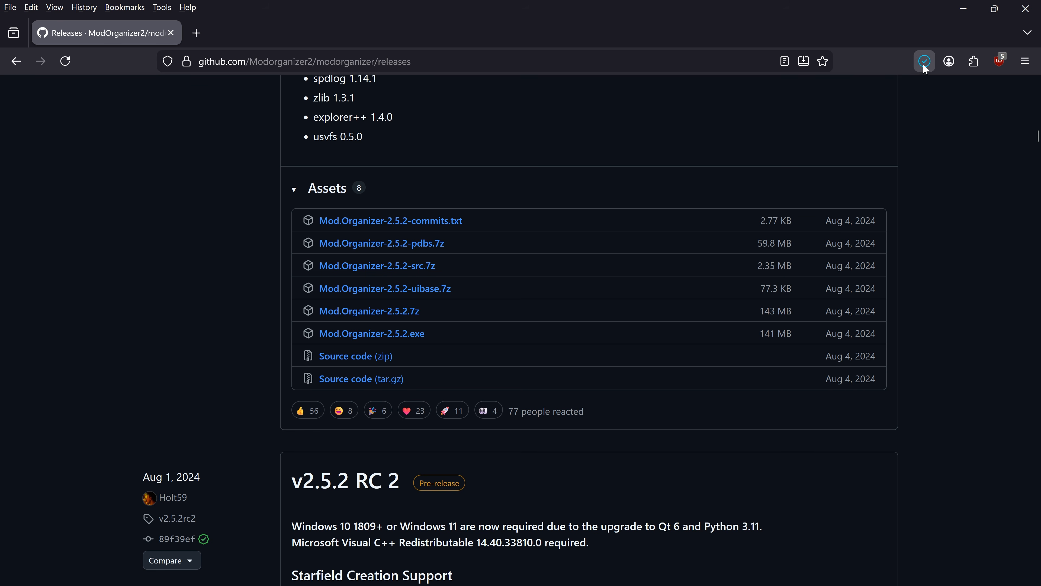
Advance the Mod Organizer setup to the destination choice and set the installation folder to C:\Modding\MO2
click(599, 409)
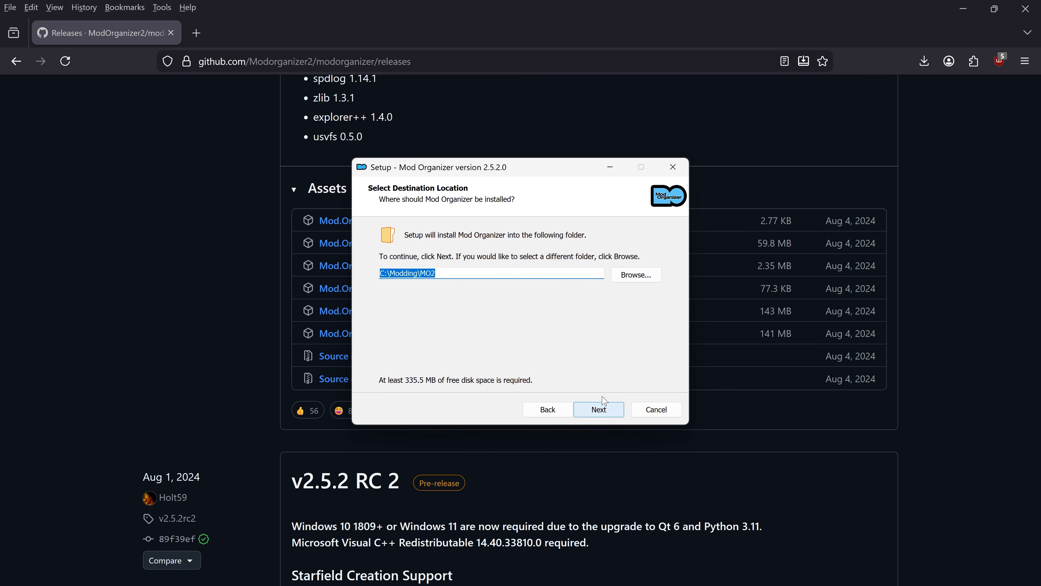
click(636, 275)
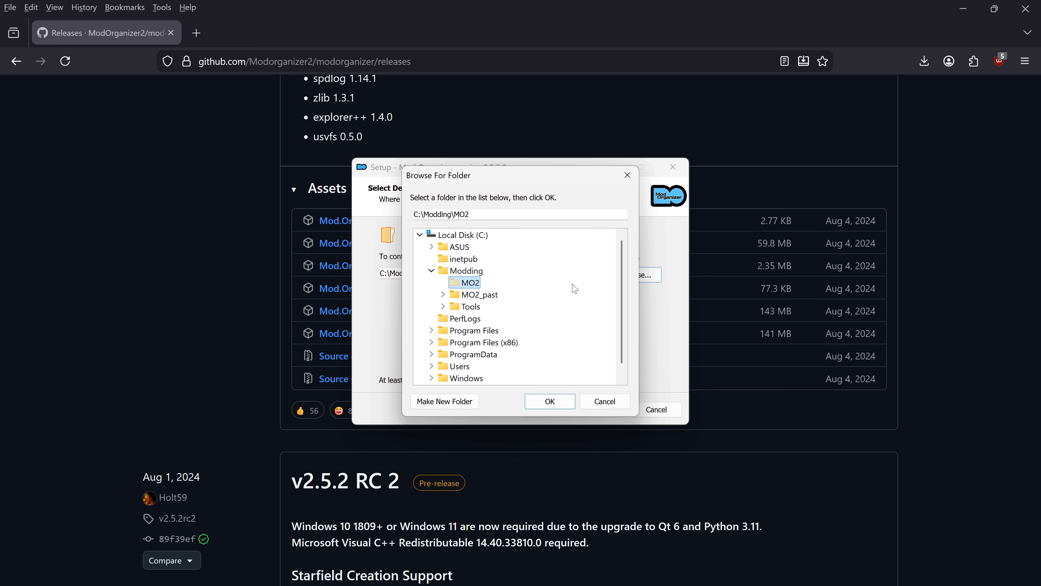
click(456, 271)
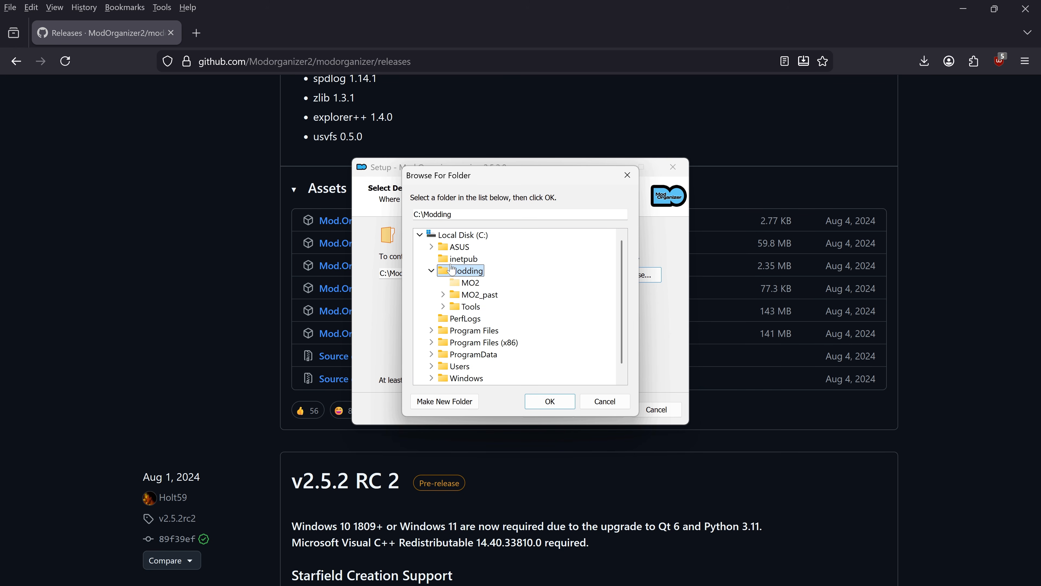
click(434, 214)
click(466, 283)
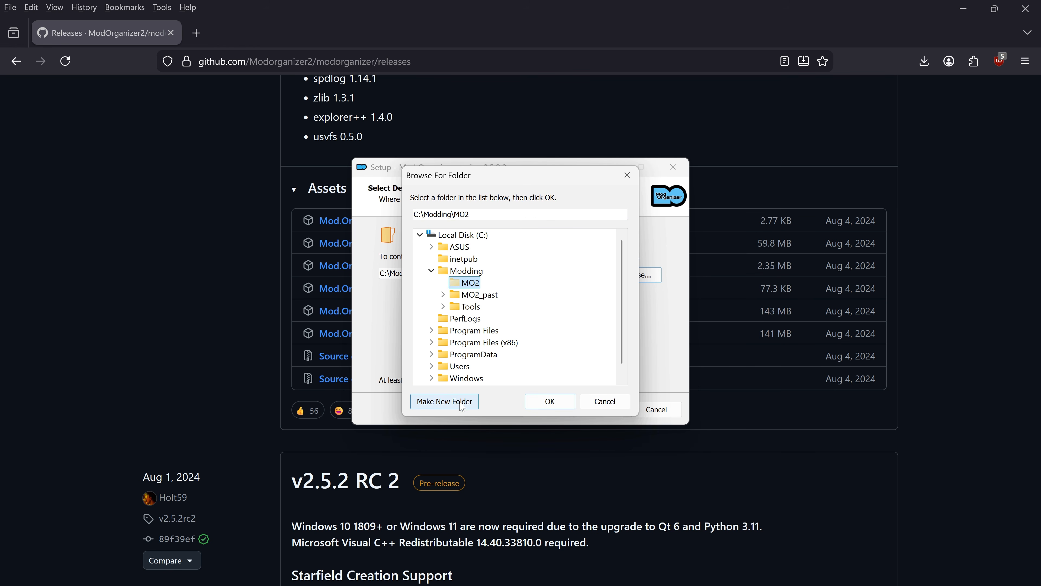
mouse_move(475, 215)
mouse_down()
mouse_move(423, 215)
mouse_move(471, 214)
mouse_up()
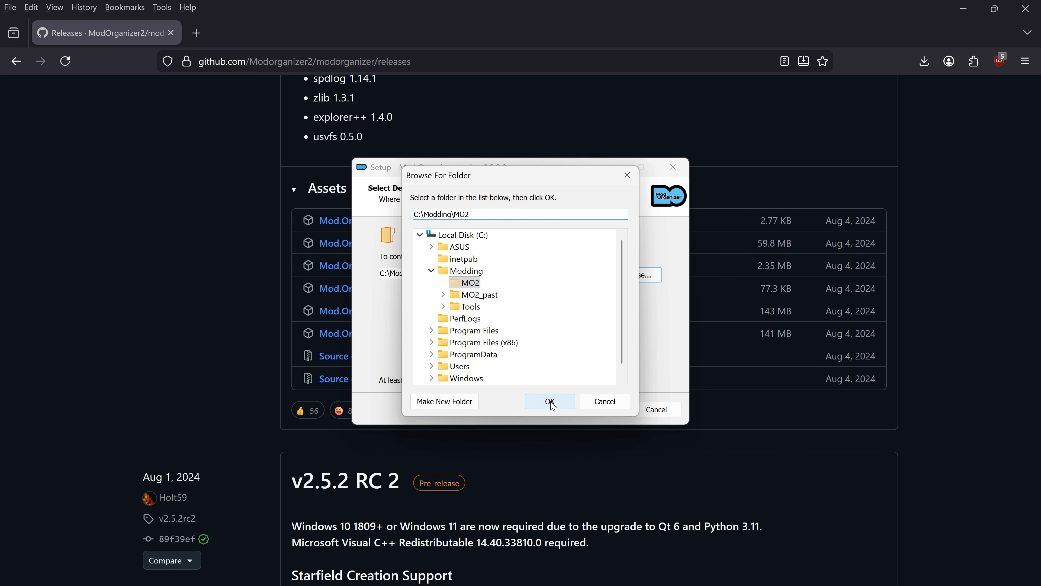
click(540, 411)
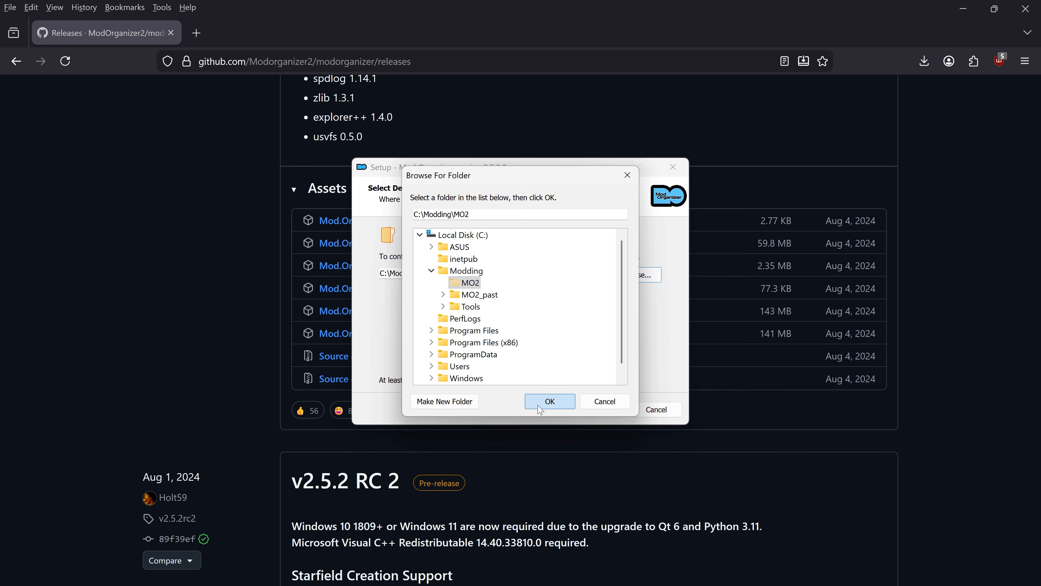
key(shift+Tab)
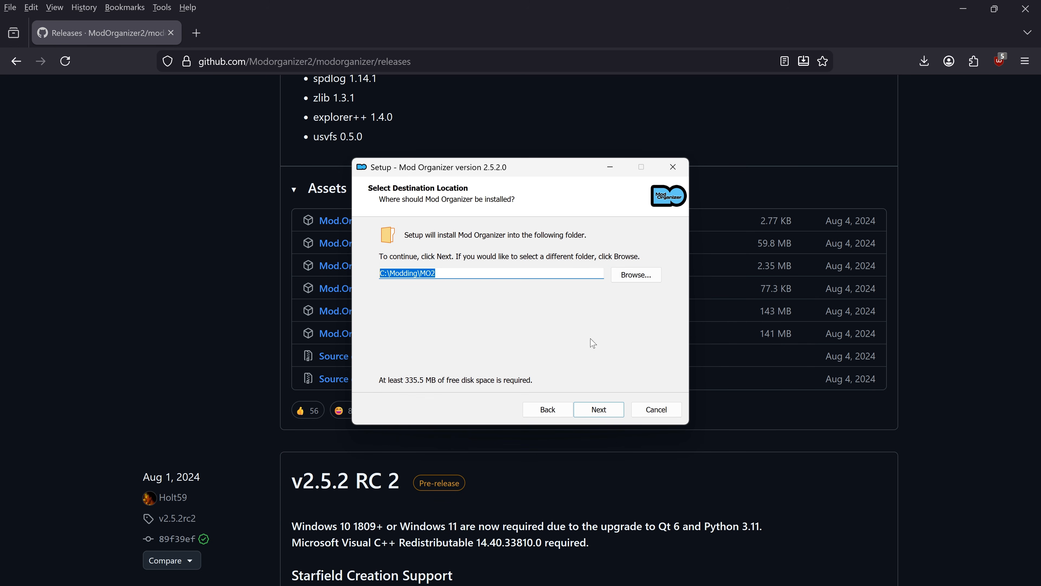
Install Mod Organizer with the default Start Menu folder and no desktop shortcut, and finish the setup
click(598, 411)
click(603, 413)
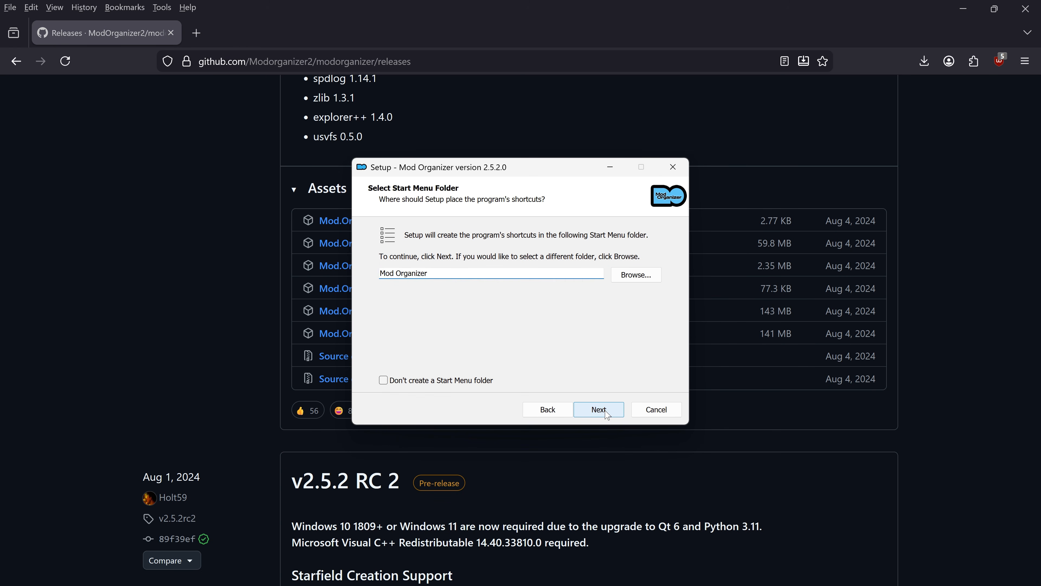
click(608, 415)
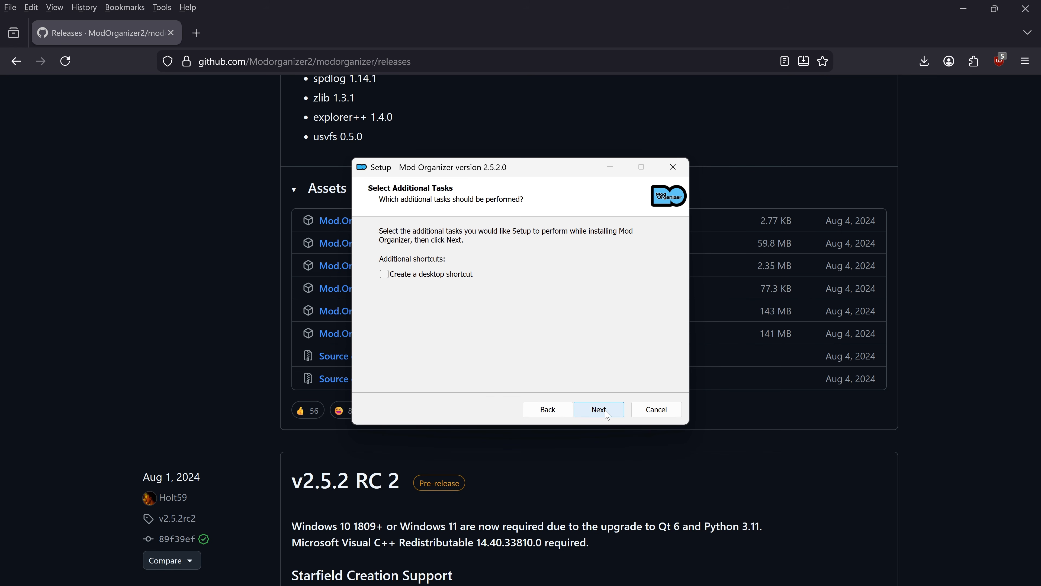
click(608, 415)
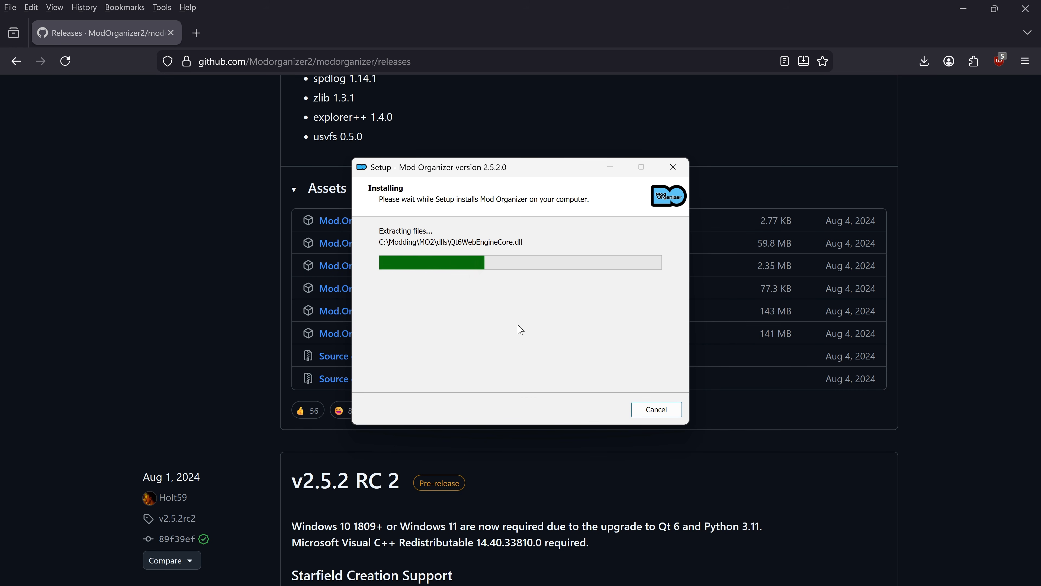
click(601, 409)
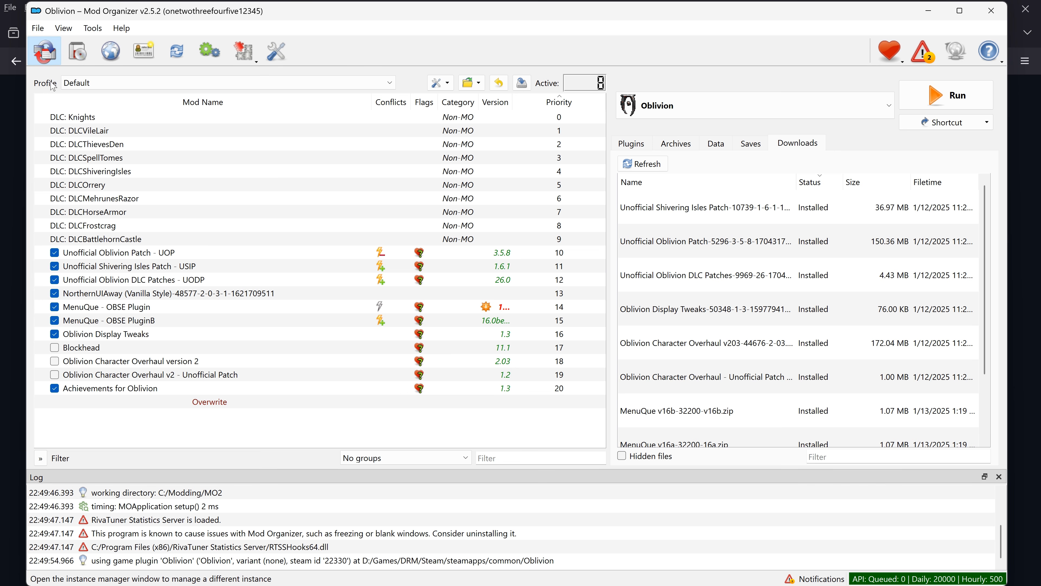
Start a new portable instance for Cyberpunk 2077, keeping the default profile settings
drag(345, 125, 275, 111)
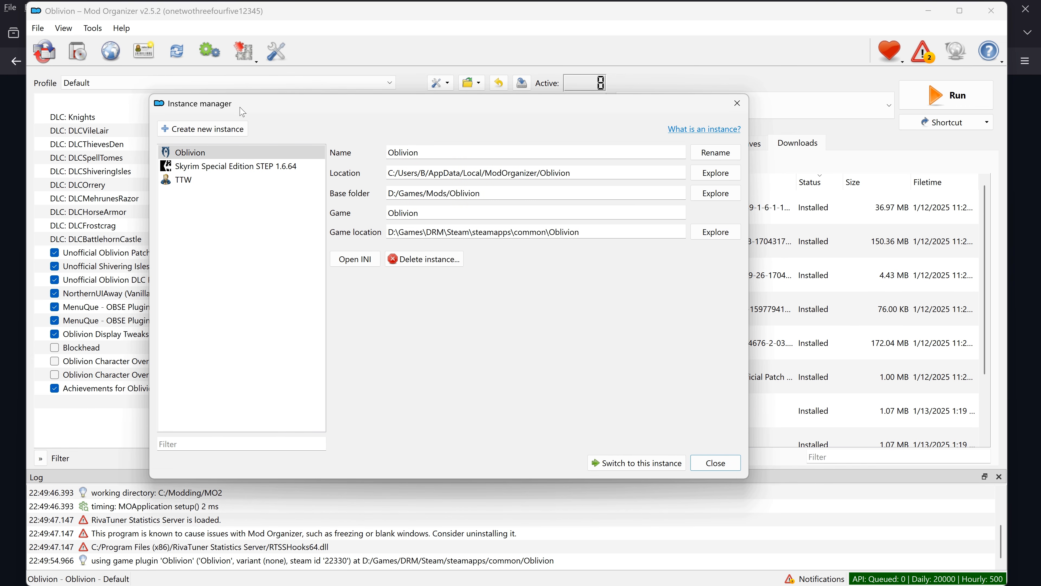
click(244, 128)
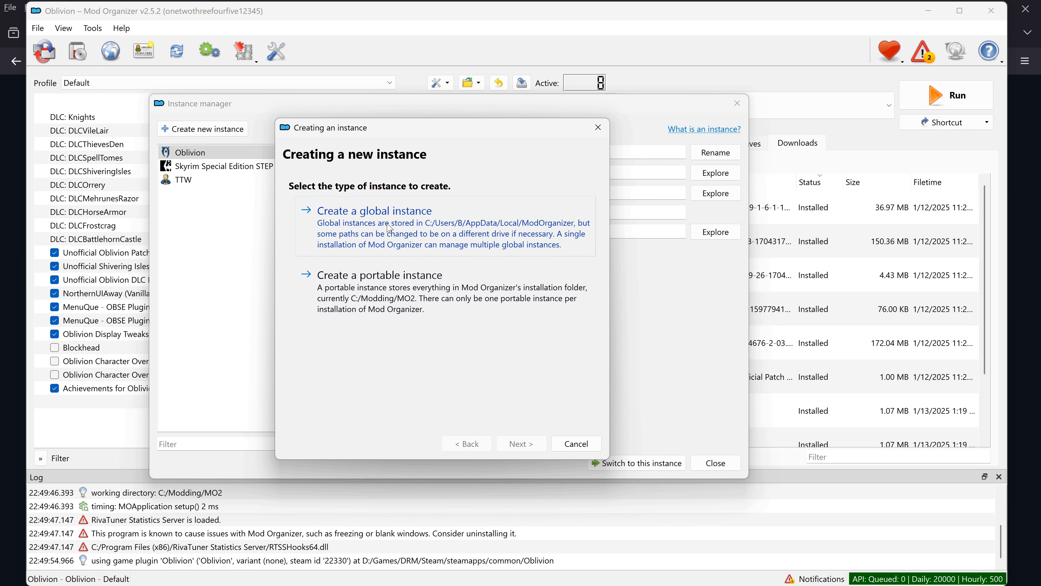
click(405, 296)
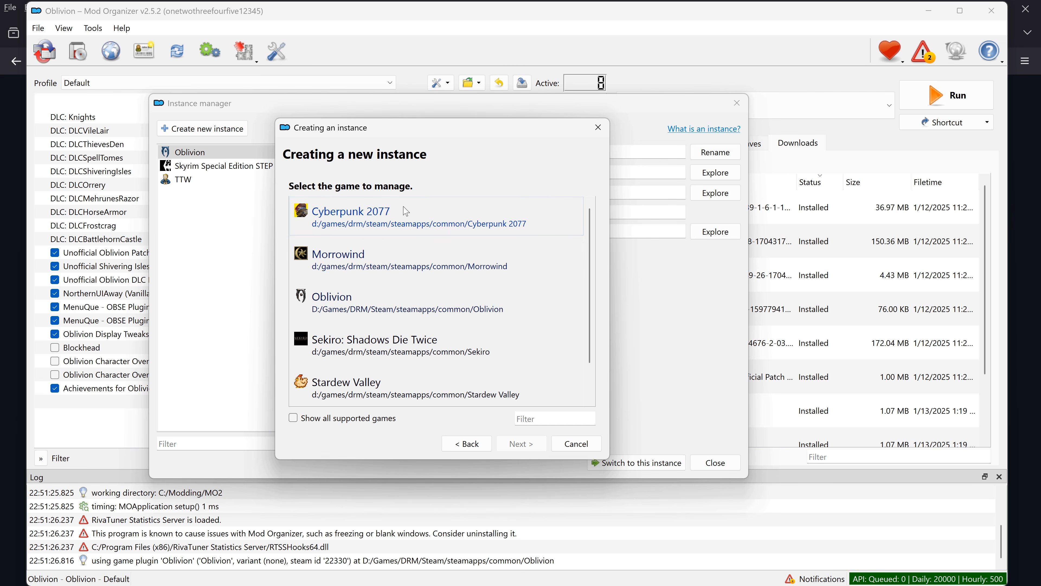
click(403, 221)
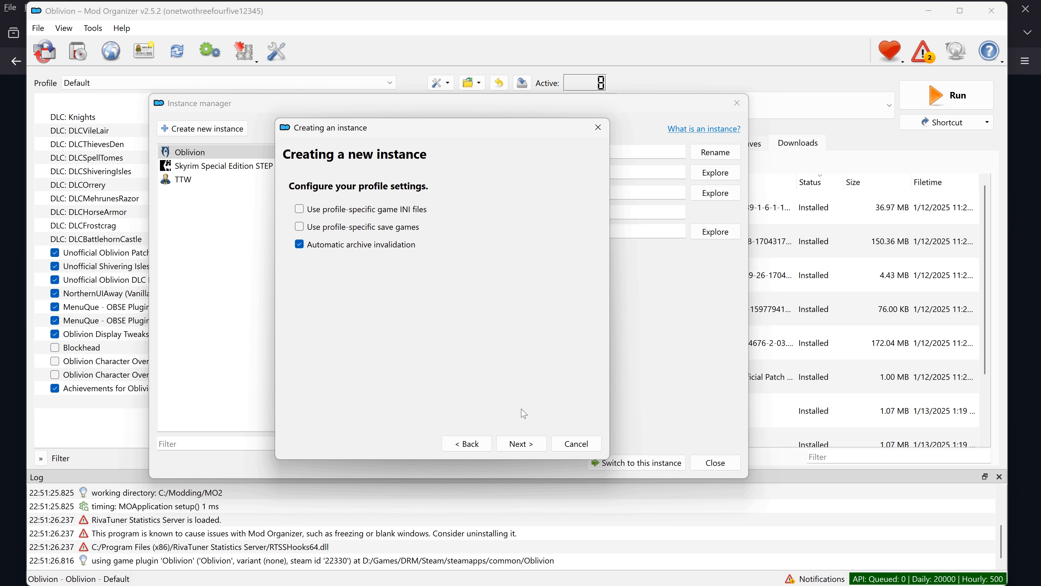
click(533, 445)
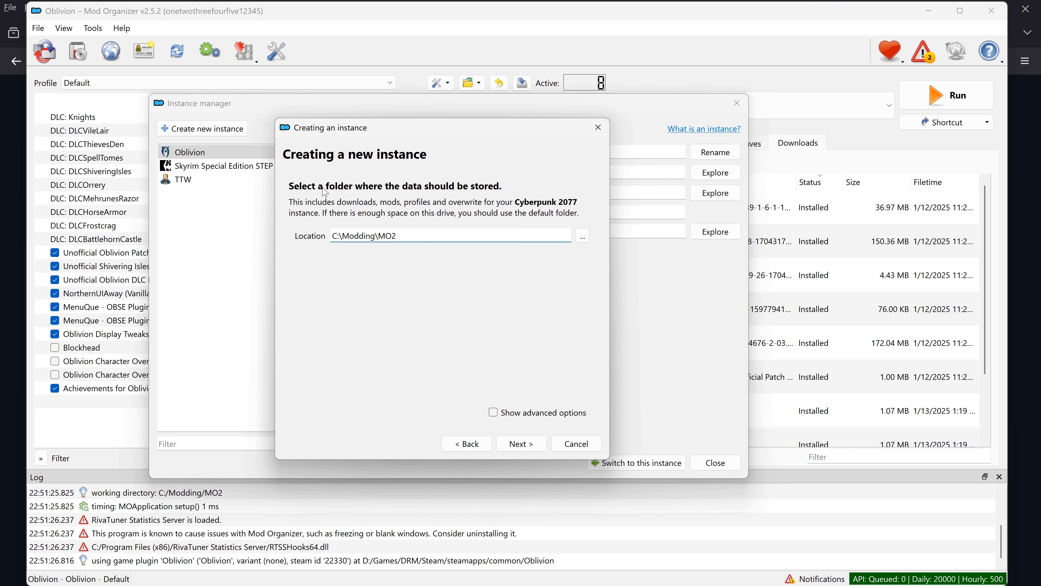
Browse for the instance's data location and create a folder named Cyberpunk 2077 in D:\Games\Mods
click(584, 236)
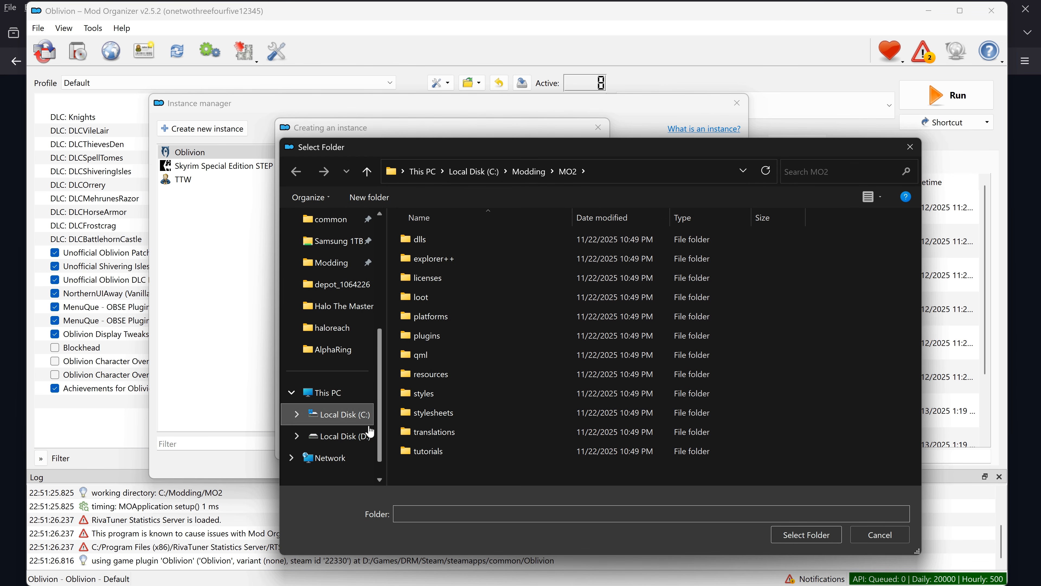
click(364, 438)
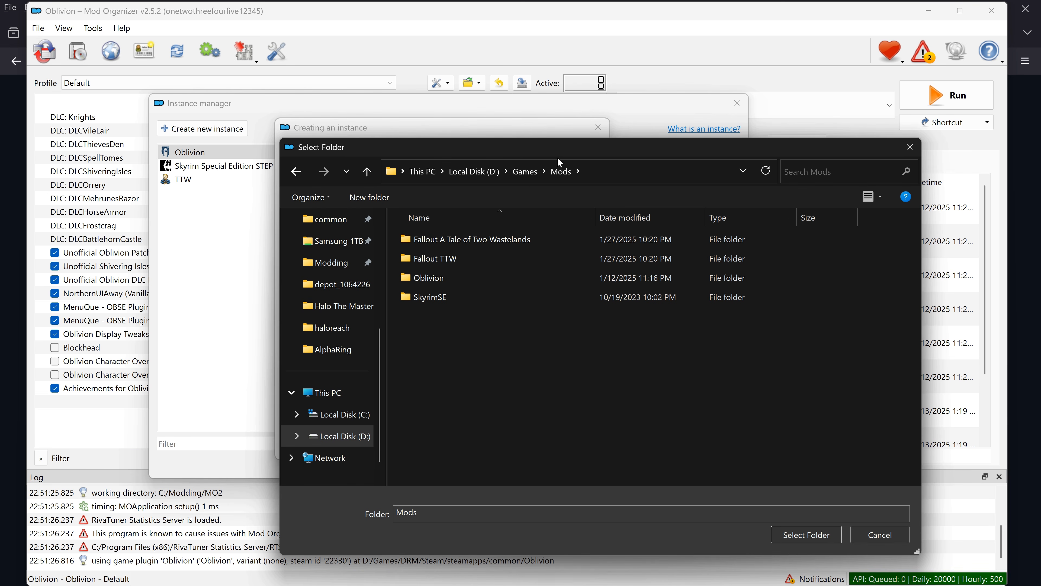
right_click(495, 415)
mouse_move(516, 476)
click(641, 476)
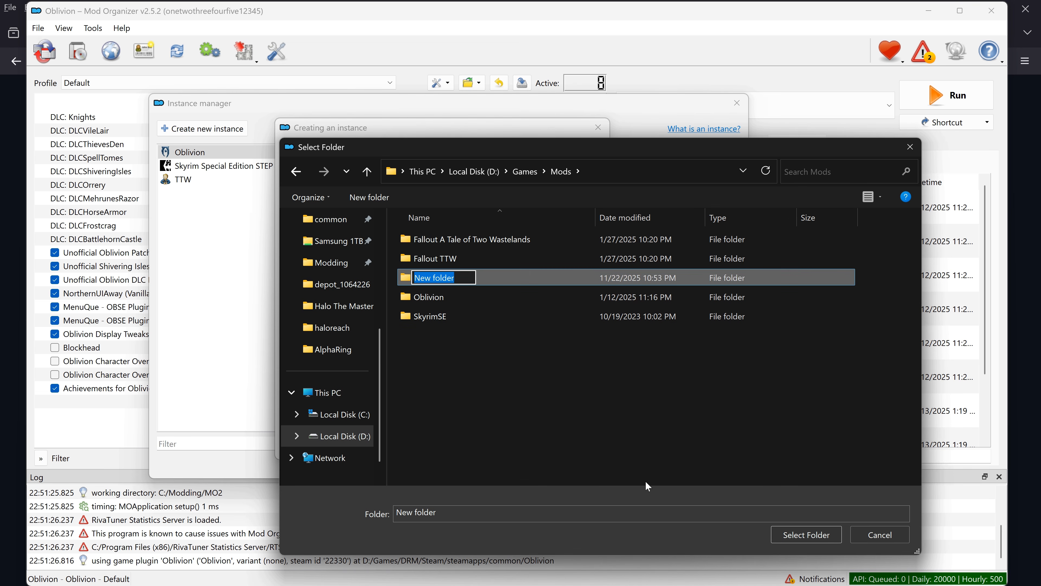
text(C)
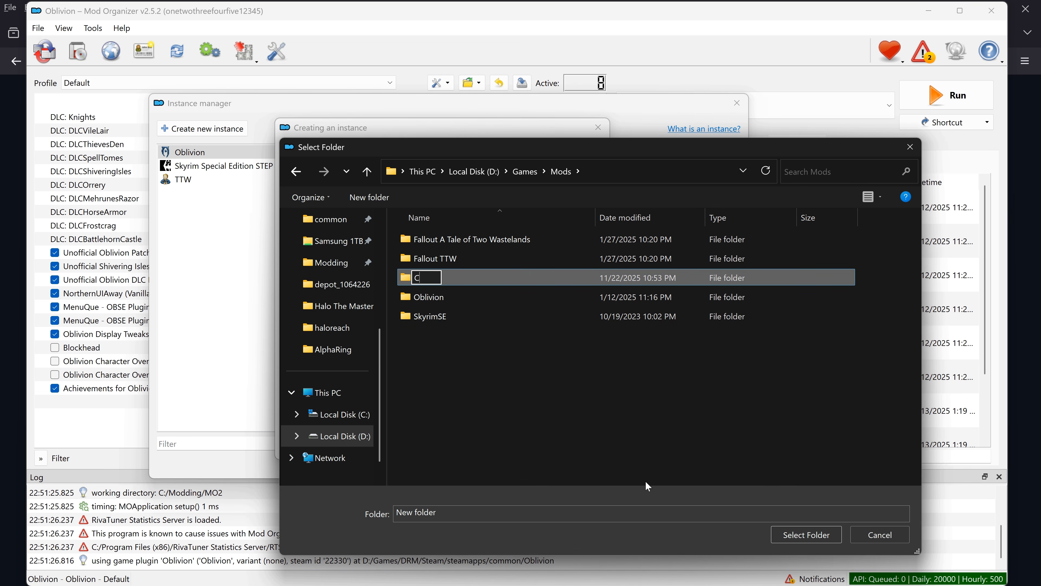
text(yberpunk 2077)
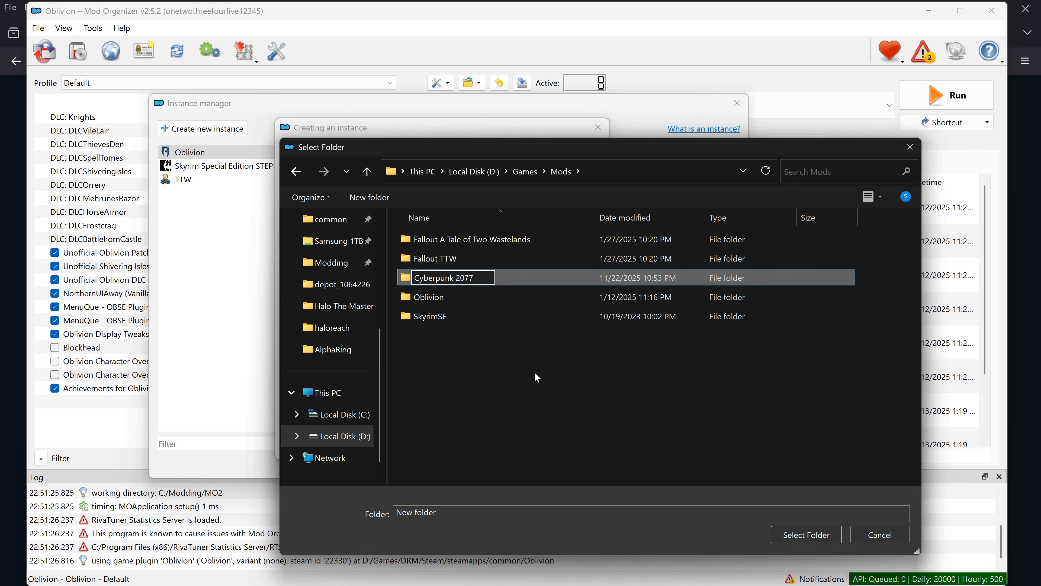
key(Return)
Use D:\Games\Mods\Cyberpunk 2077 as the data location and finish creating the instance with launching enabled
click(479, 246)
double_click(478, 246)
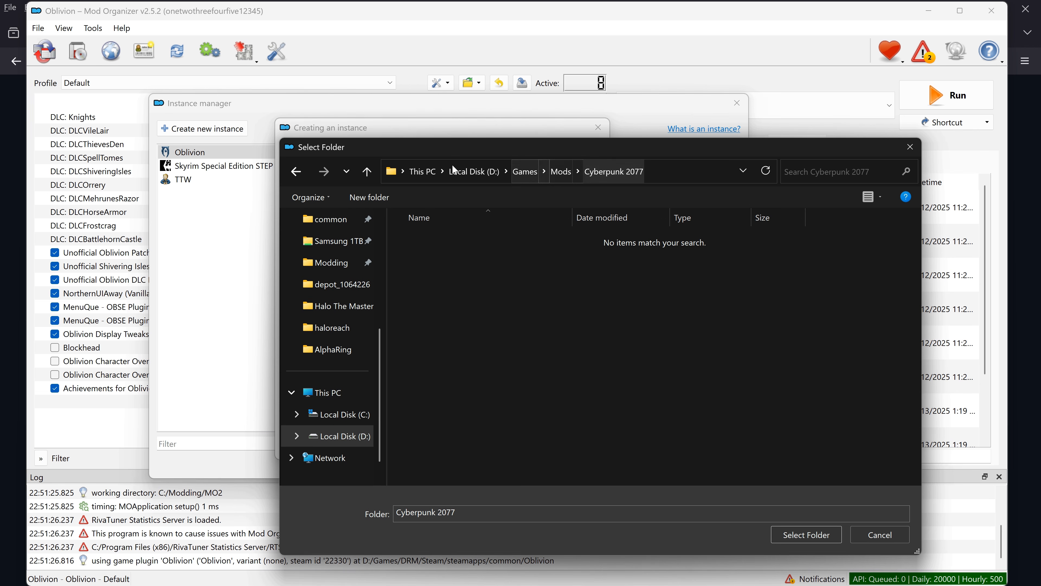
click(807, 534)
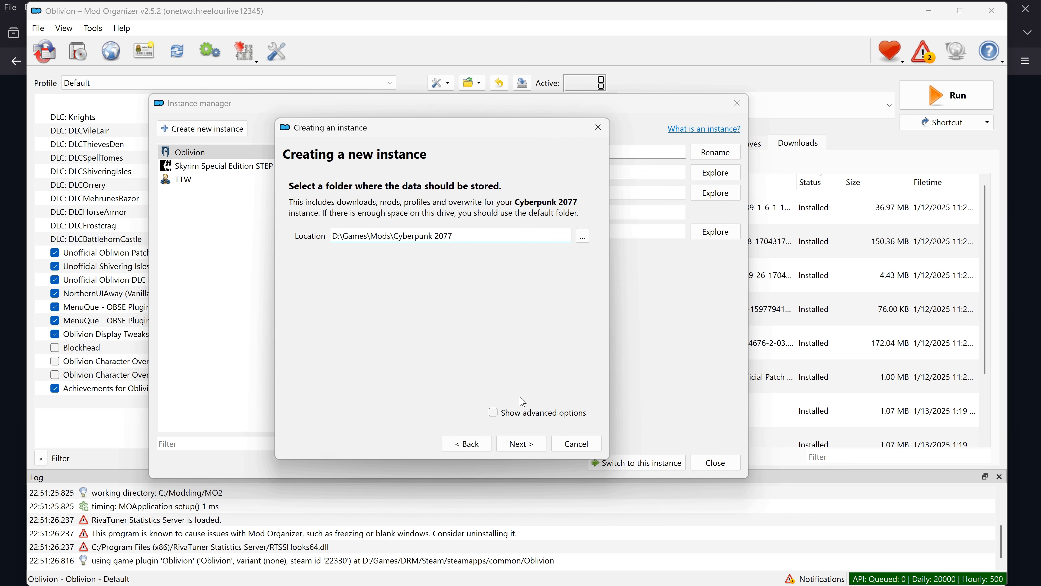
click(537, 443)
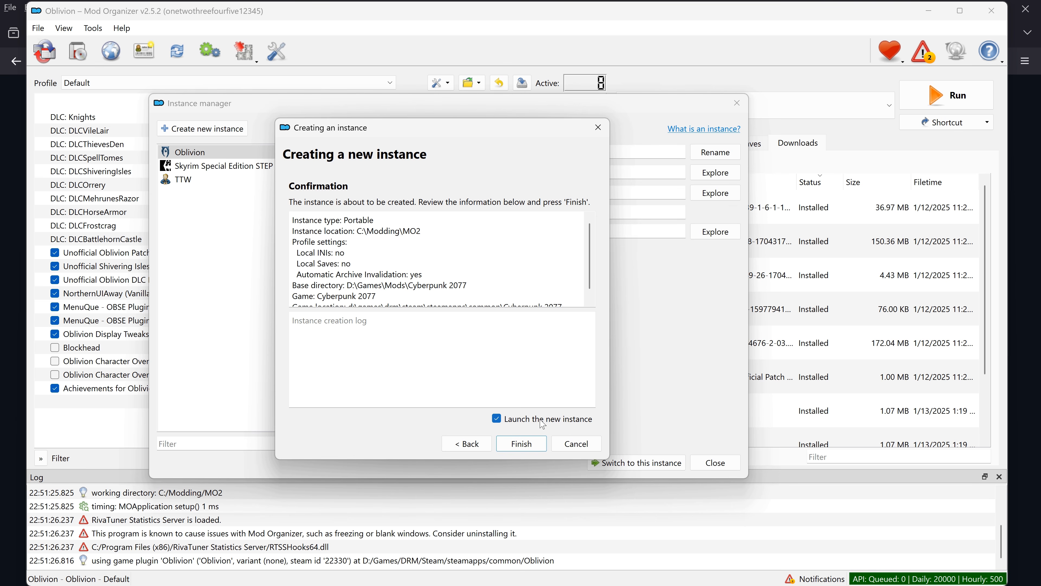
click(521, 443)
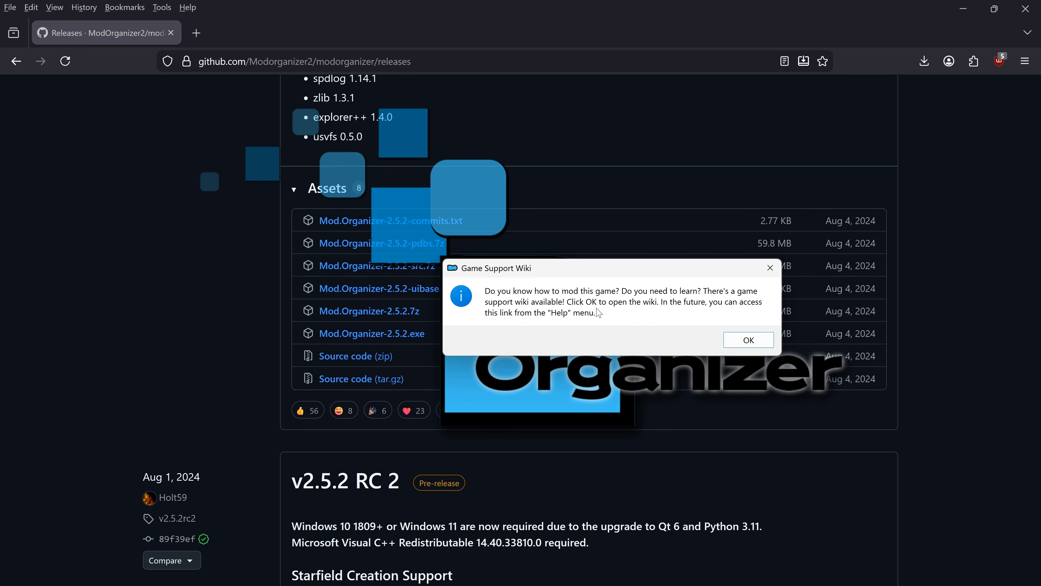
Open the game support wiki for the new instance and skip the default category setup
click(727, 339)
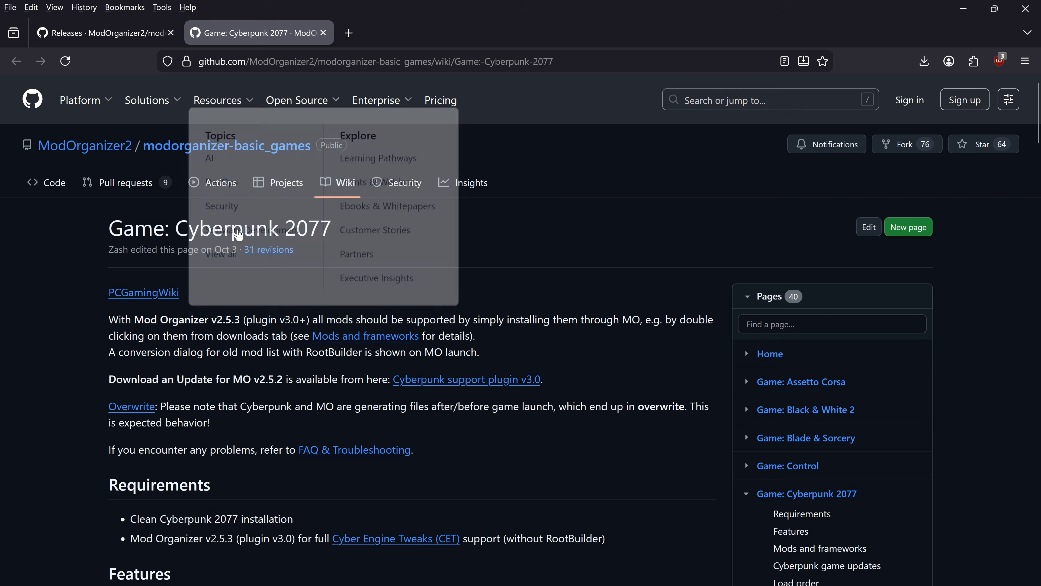
mouse_move(170, 583)
click(141, 575)
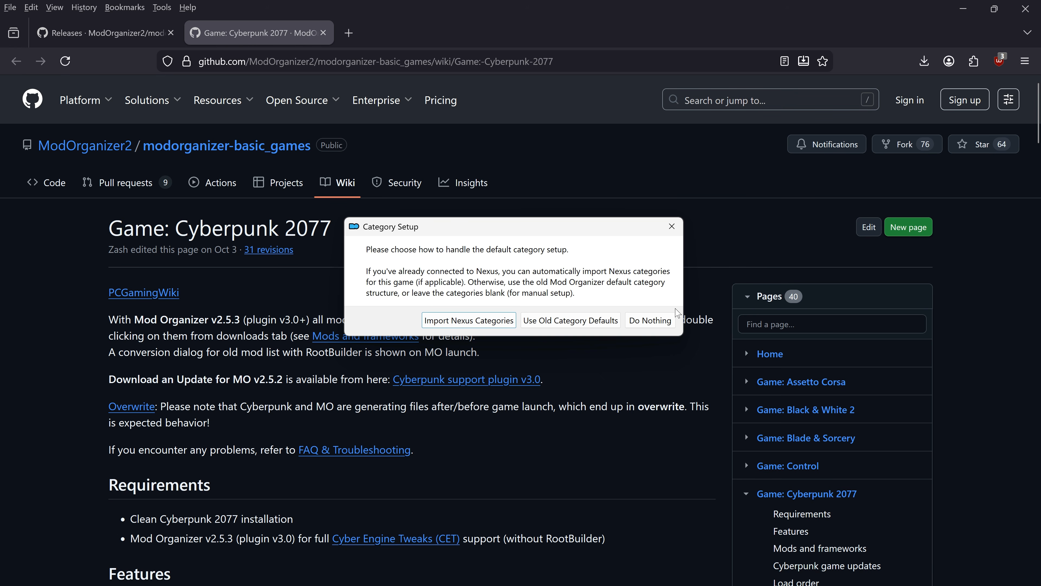
click(656, 320)
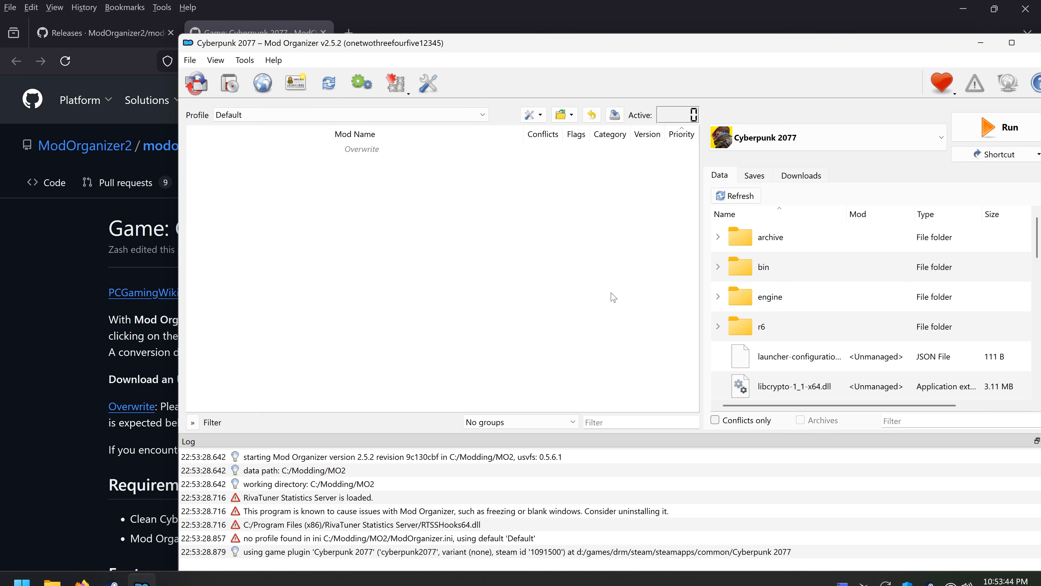
Switch to the Cyberpunk 2077 wiki page in the browser and read the introductory notes on mod support and the v2.5.2 update
scroll(810, 316, down, 1)
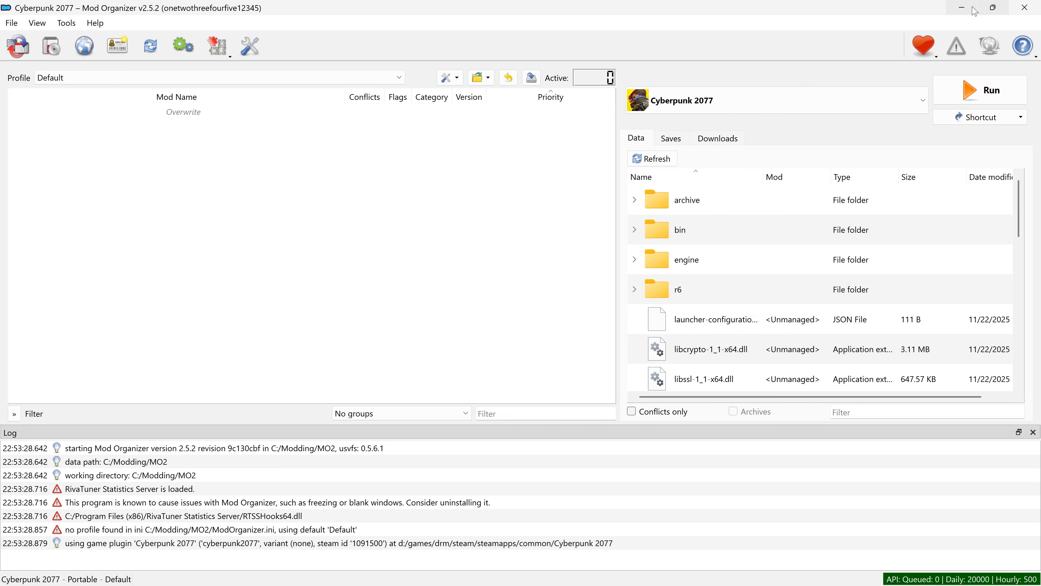
click(975, 10)
scroll(131, 299, down, 2)
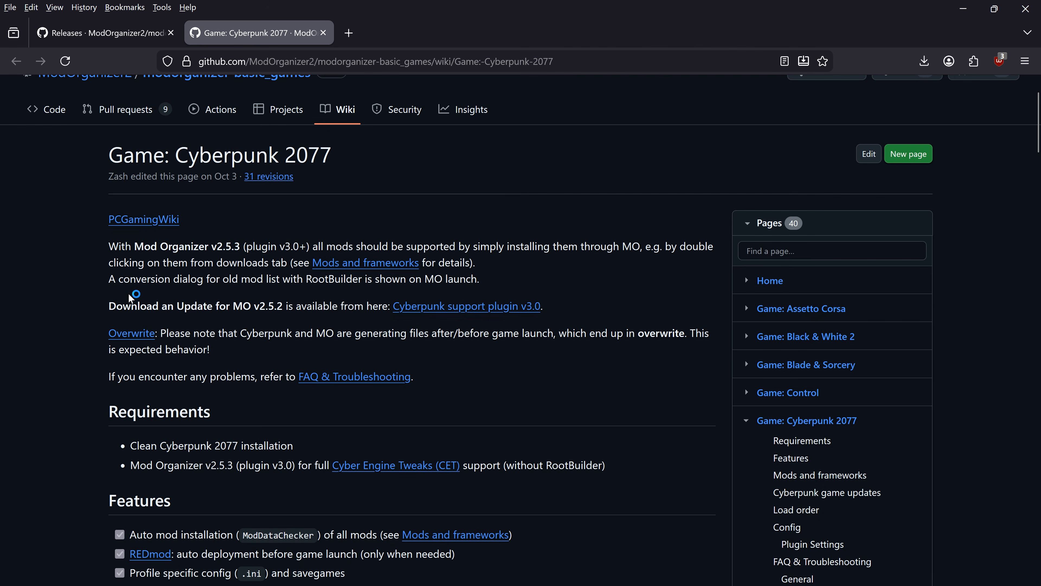
scroll(131, 298, down, 2)
drag(109, 173, 518, 208)
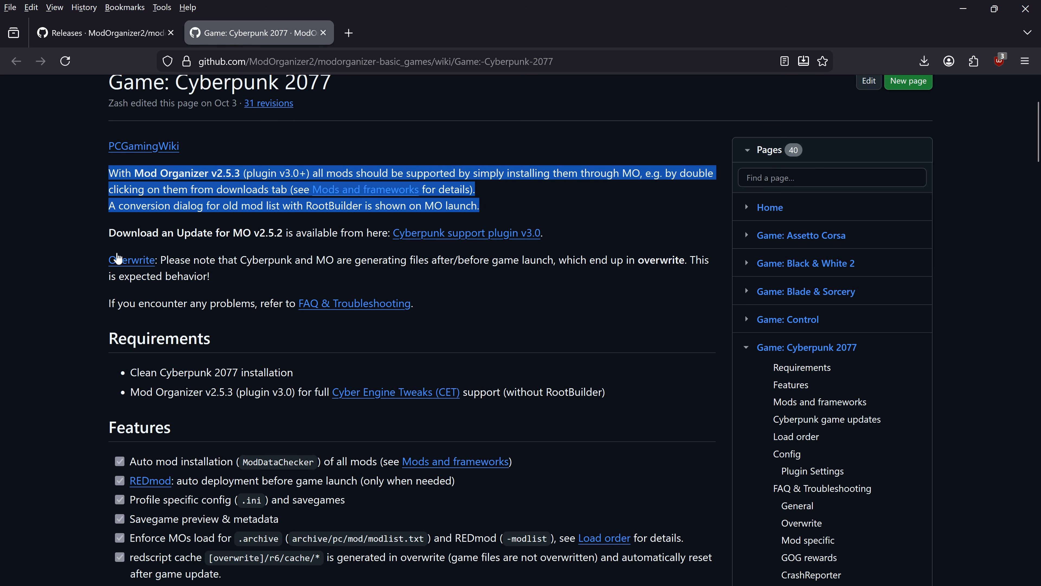
click(110, 235)
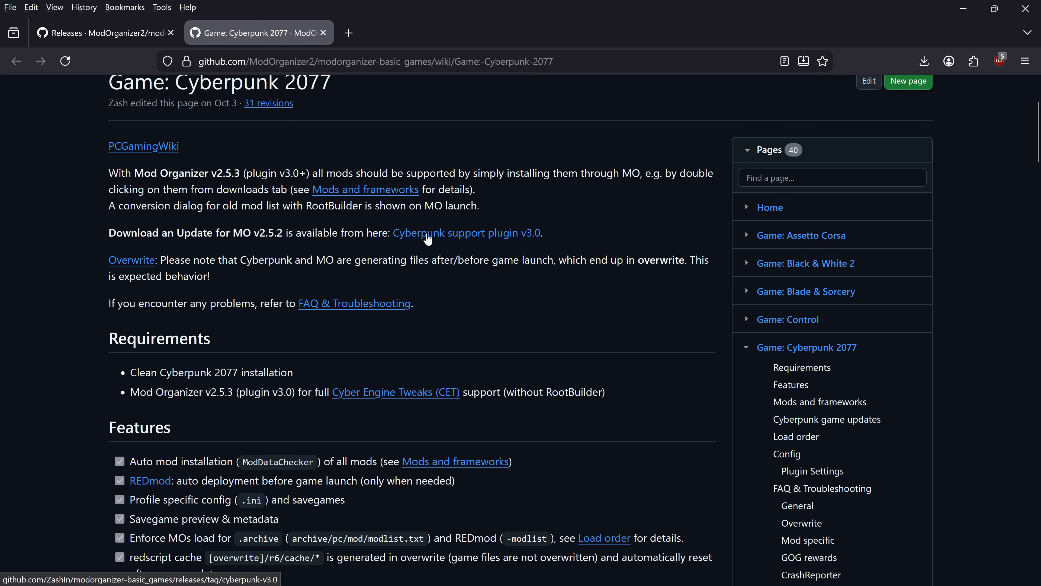
Open the Cyberpunk support plugin v3.0 release down to its assets and close the running Mod Organizer
click(442, 241)
scroll(200, 450, down, 8)
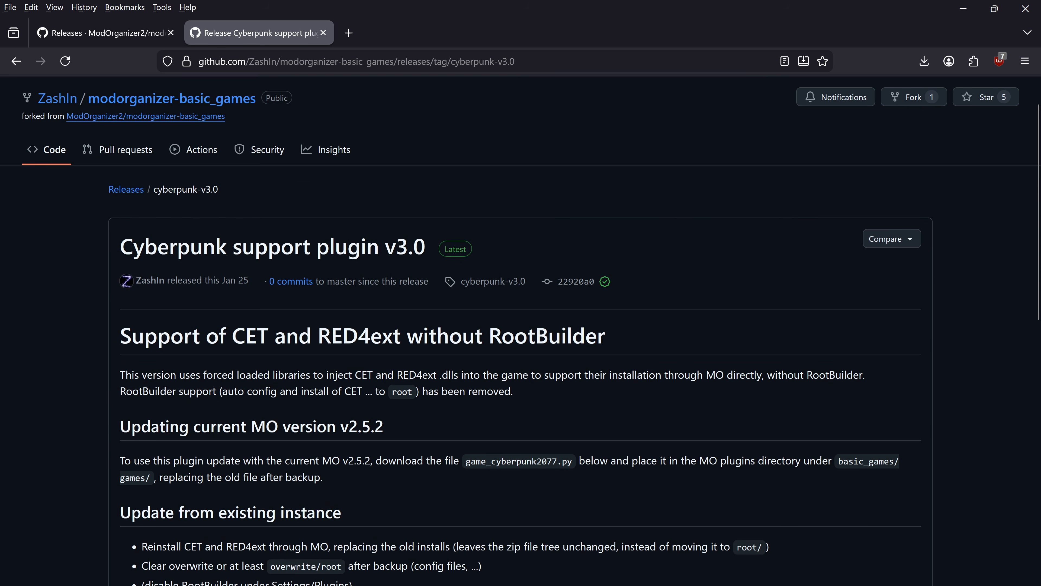
scroll(239, 422, down, 5)
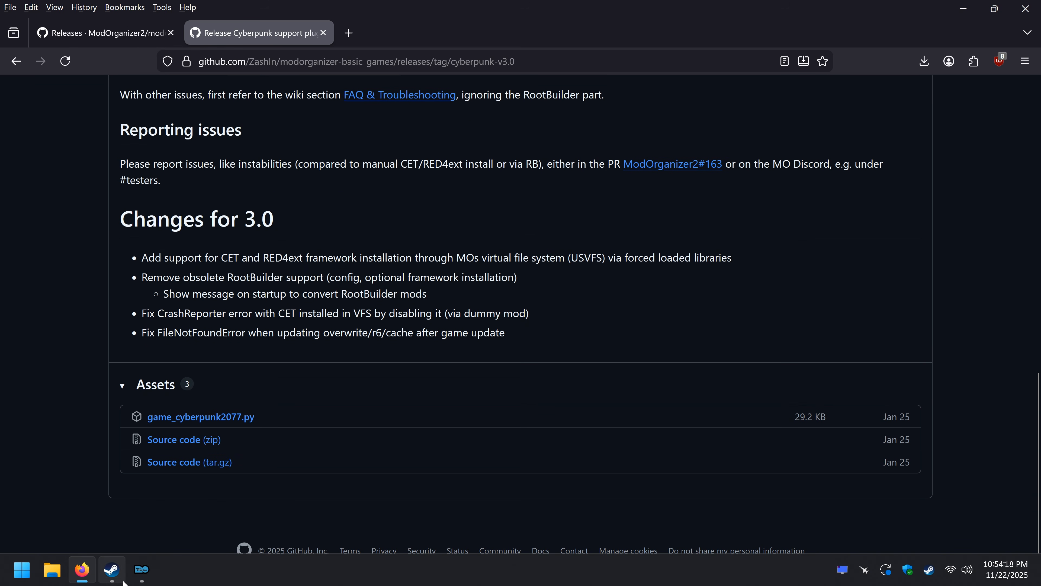
right_click(142, 575)
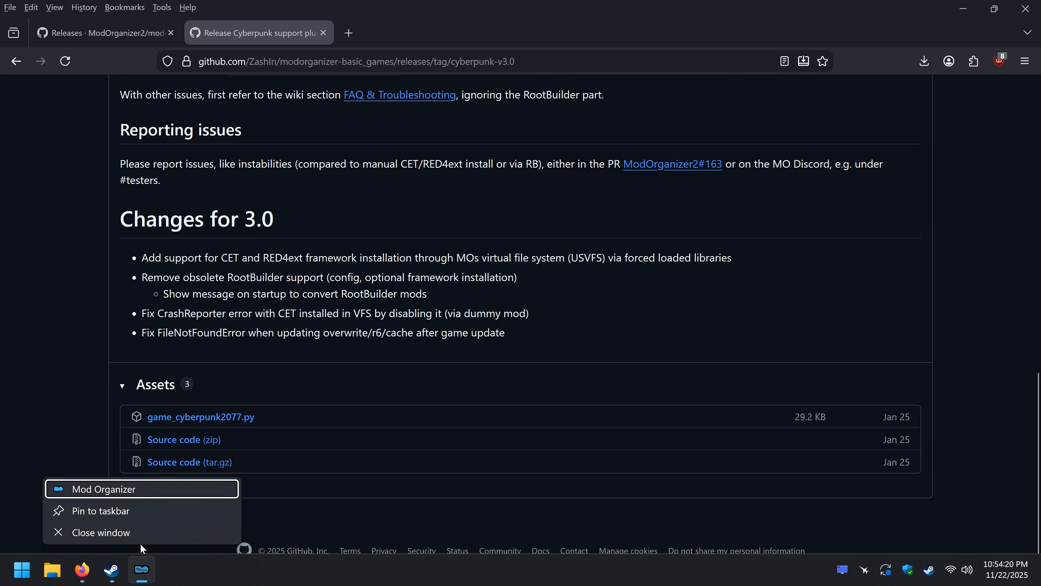
click(138, 533)
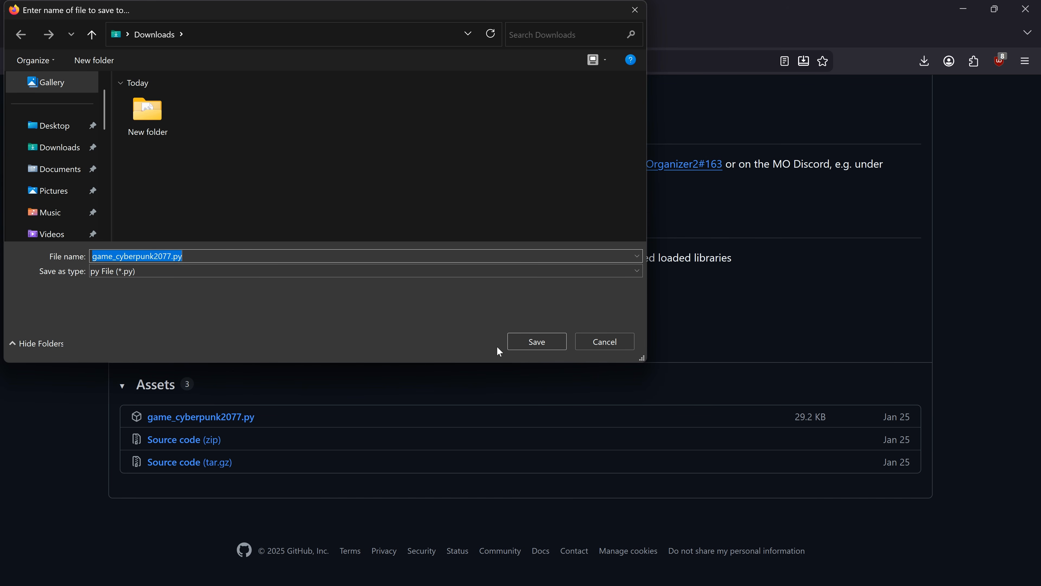
Save game_cyberpunk2077.py to the Downloads folder and copy the file from there
click(533, 342)
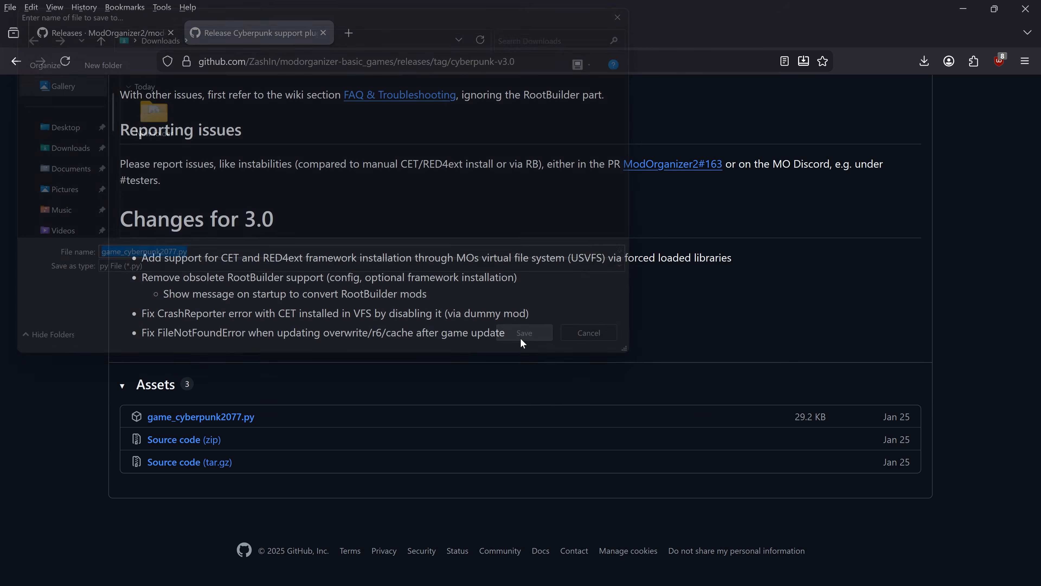
scroll(465, 326, up, 8)
scroll(465, 327, up, 2)
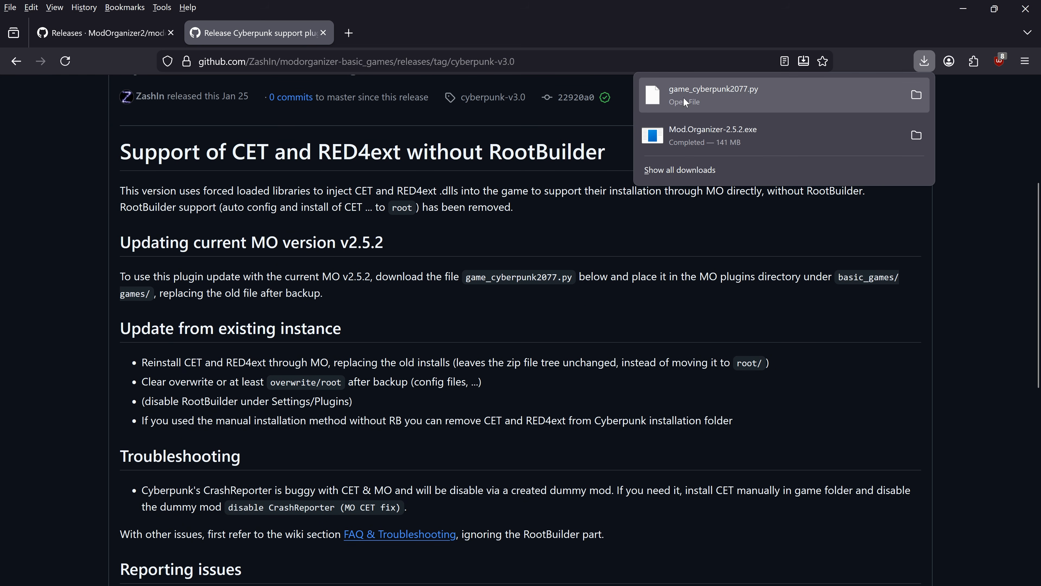
right_click(722, 91)
click(756, 107)
right_click(305, 187)
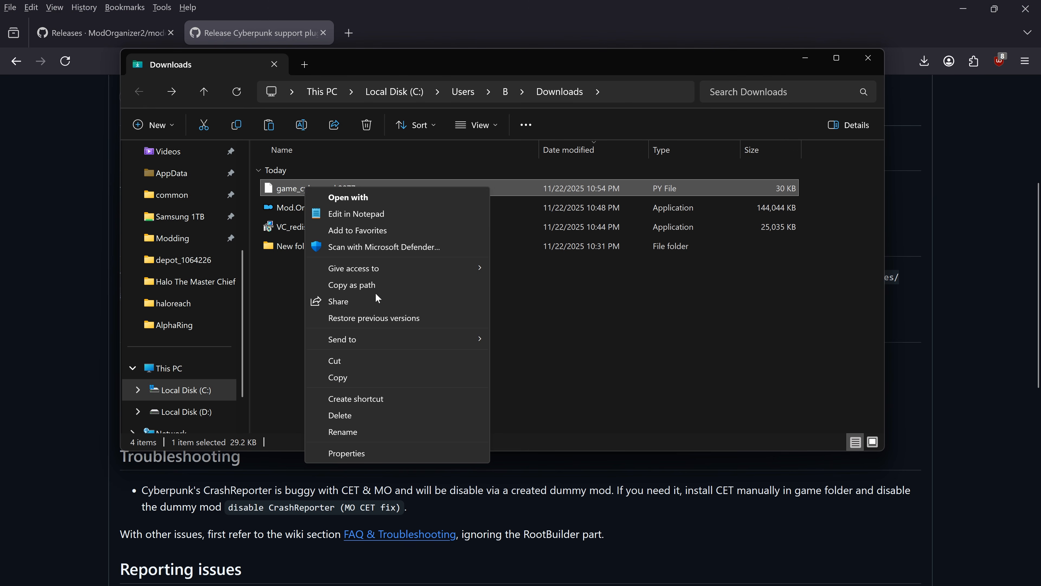
click(354, 378)
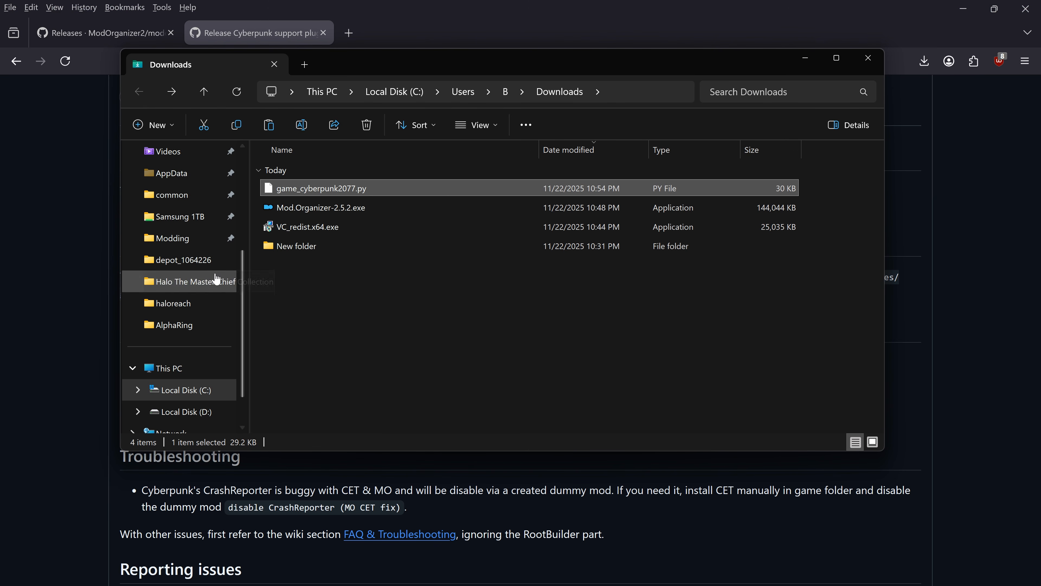
Go to the C:\Modding\MO2\plugins\basic_games\games folder in the file manager
click(188, 241)
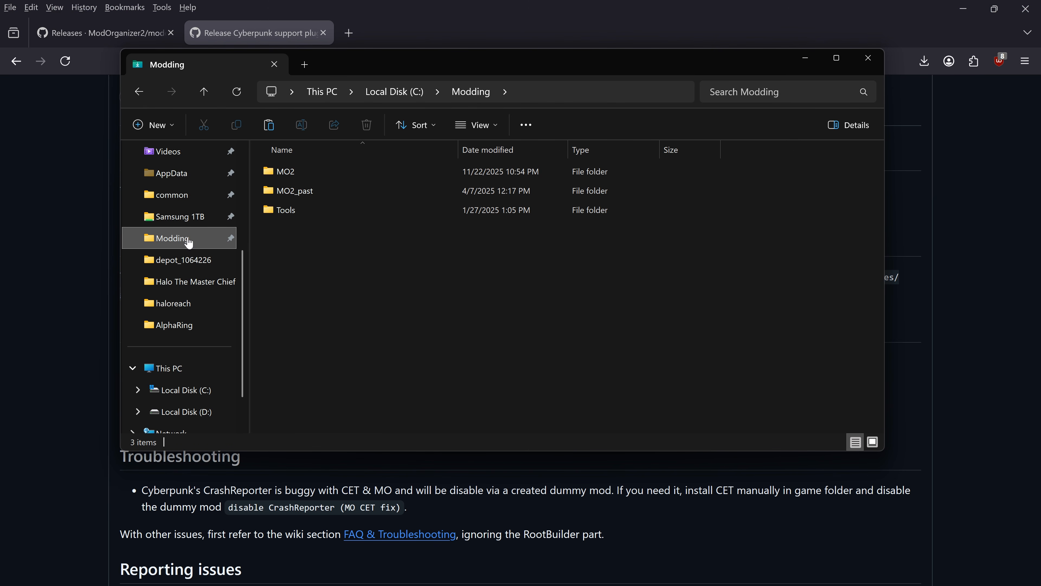
double_click(315, 179)
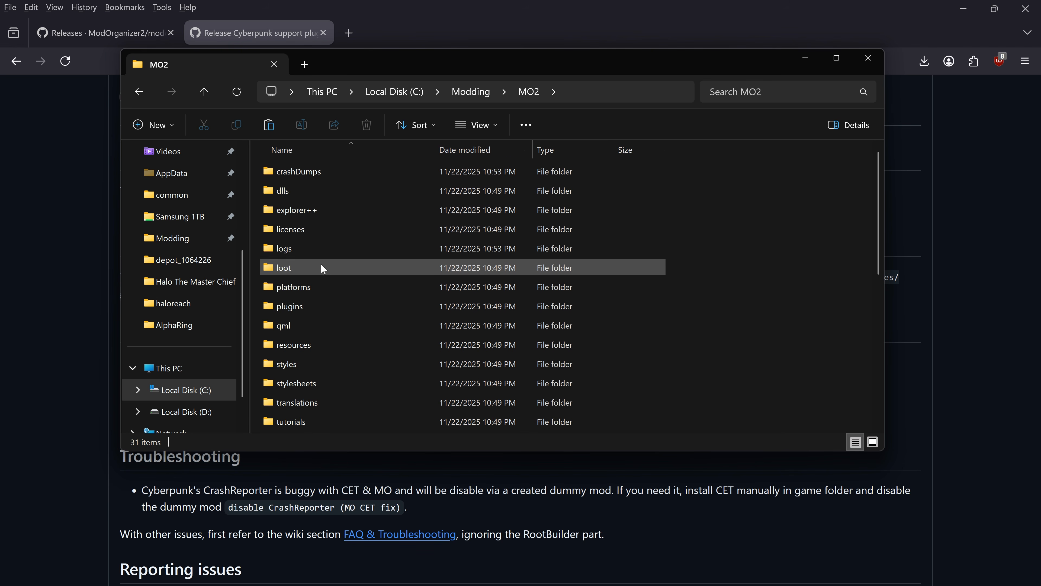
double_click(324, 309)
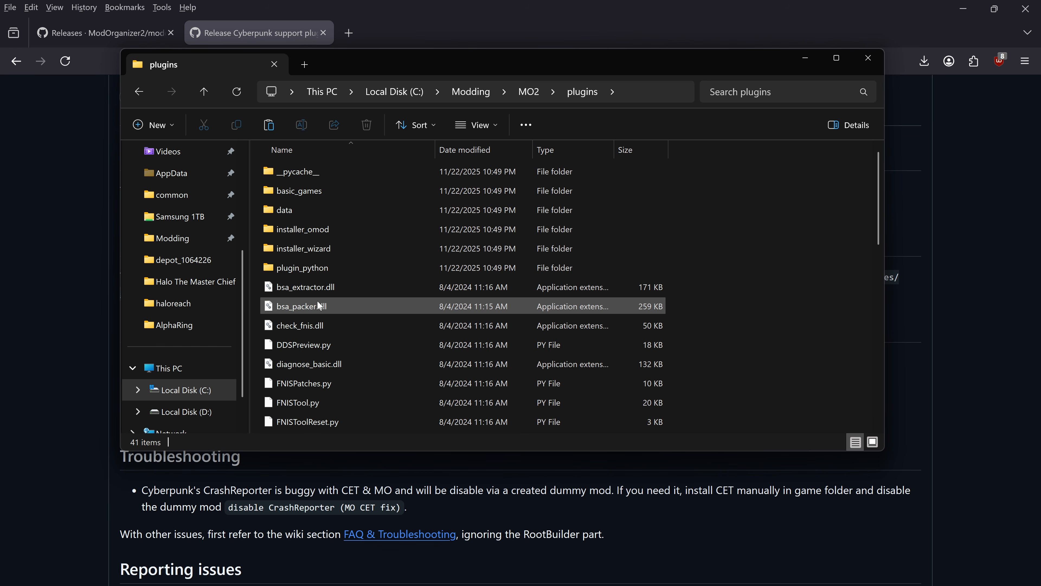
double_click(303, 191)
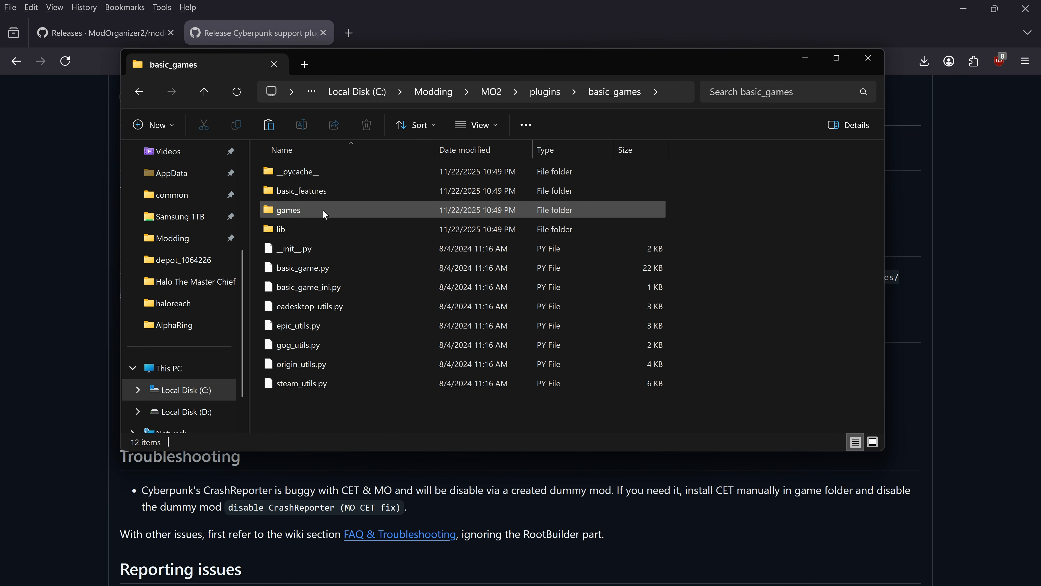
double_click(317, 212)
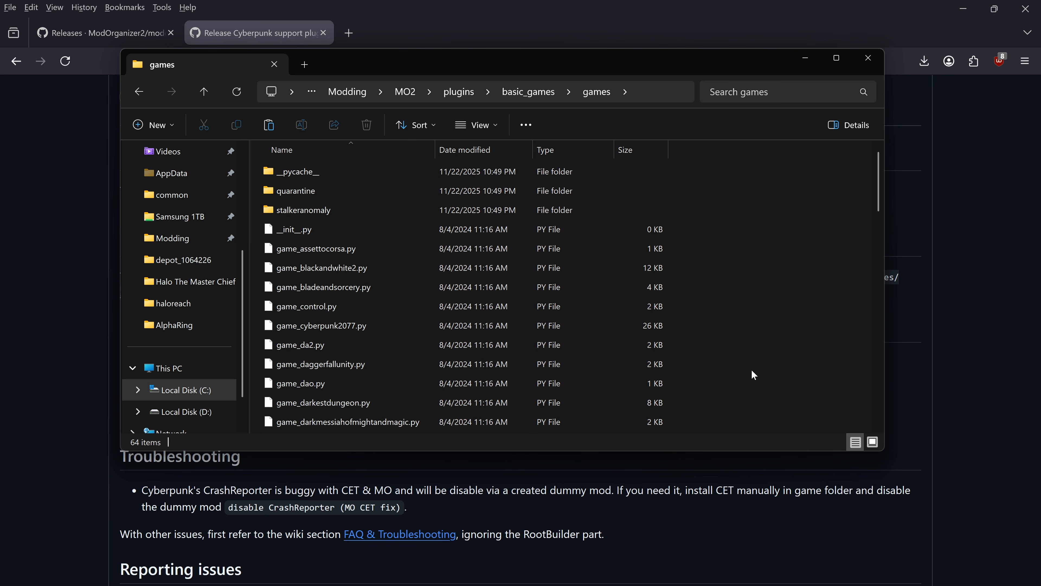
Paste the copied game_cyberpunk2077.py into the games folder, replacing the existing file, and close the folder window
right_click(758, 364)
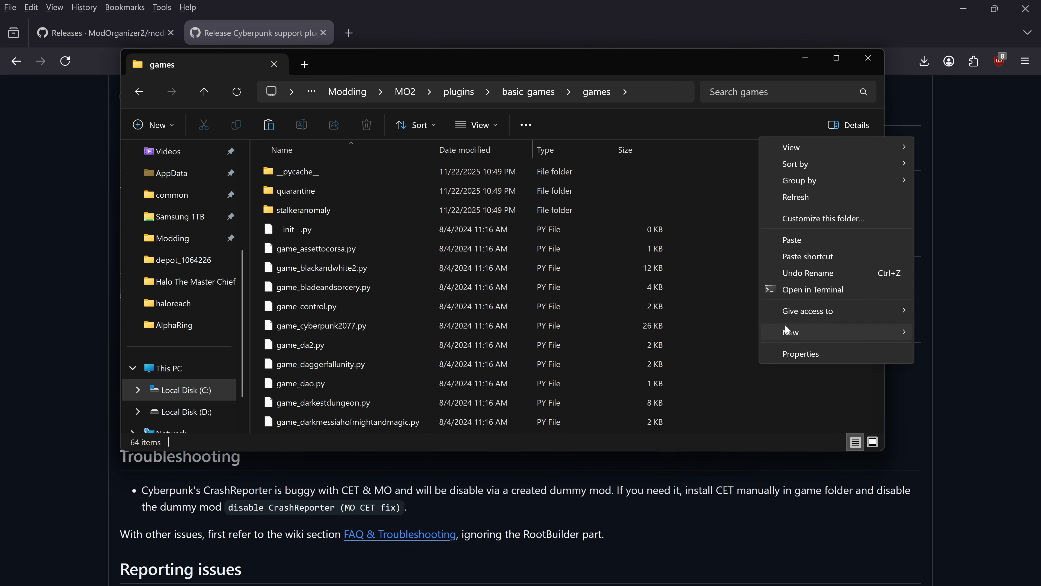
click(795, 240)
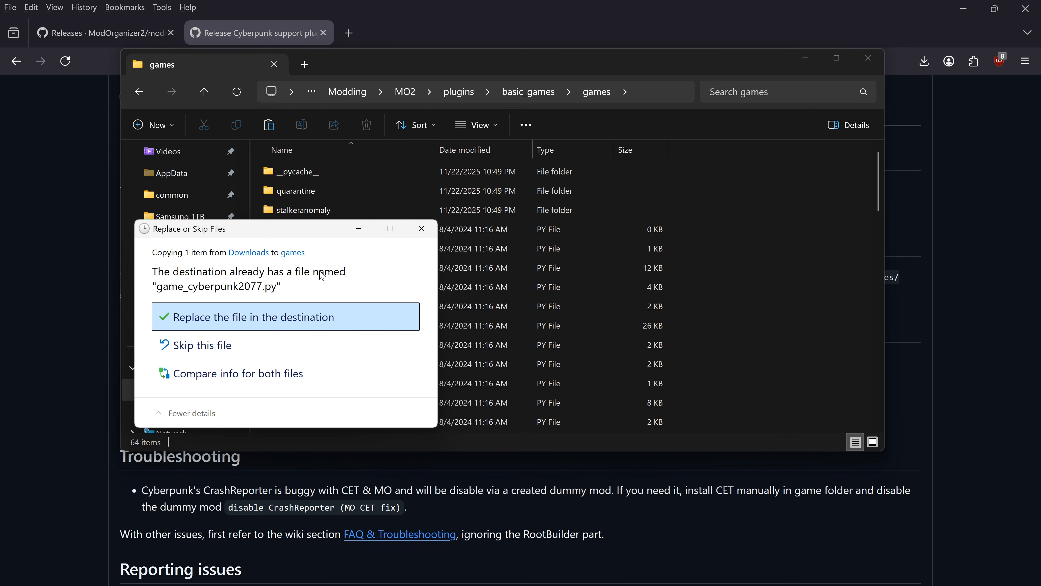
click(239, 320)
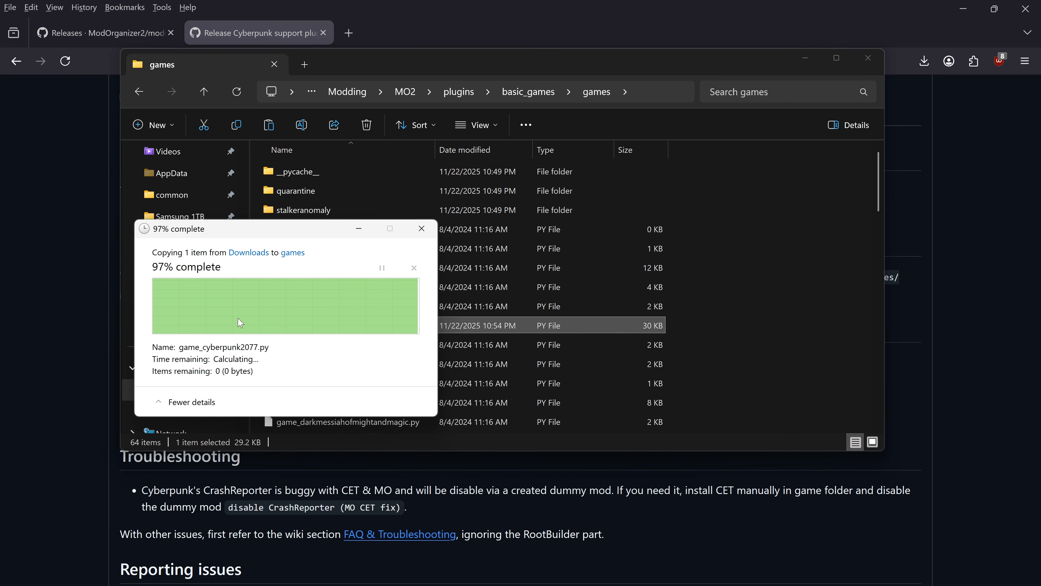
click(867, 58)
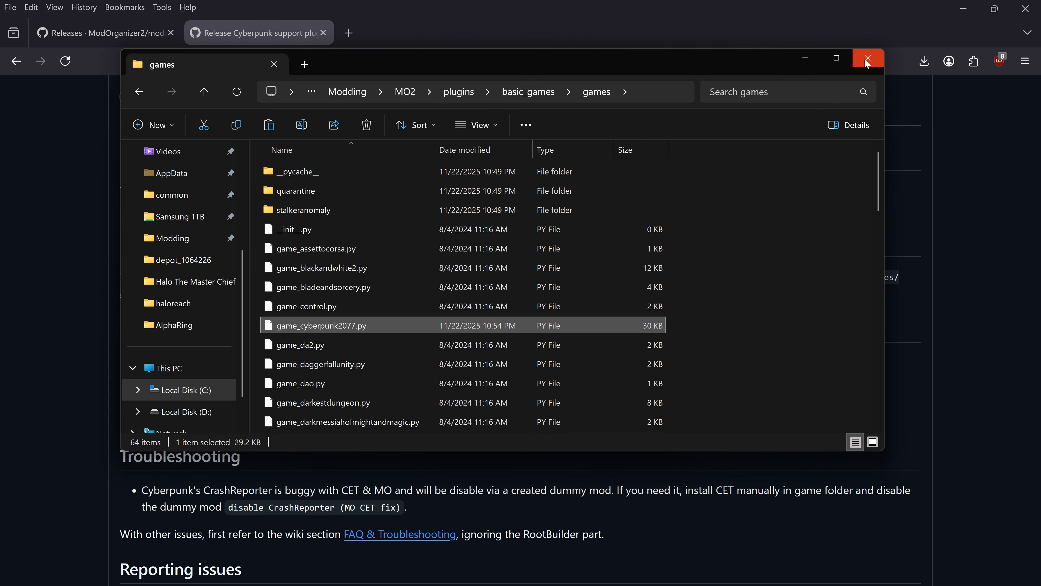
click(867, 62)
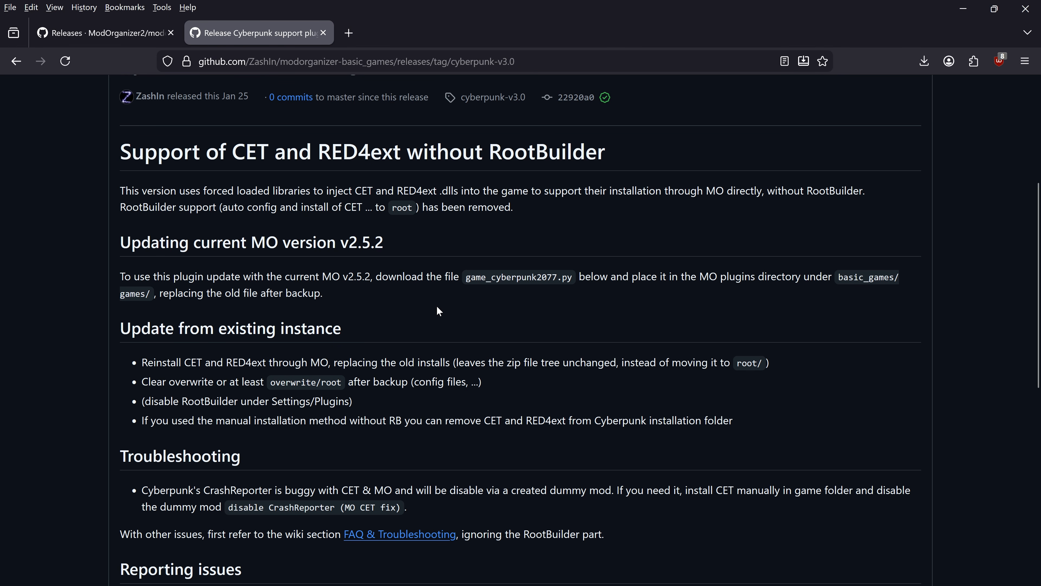
Switch to Mod Organizer and look through the Cyberpunk 2077 instance's data files, saves and downloads
mouse_move(650, 579)
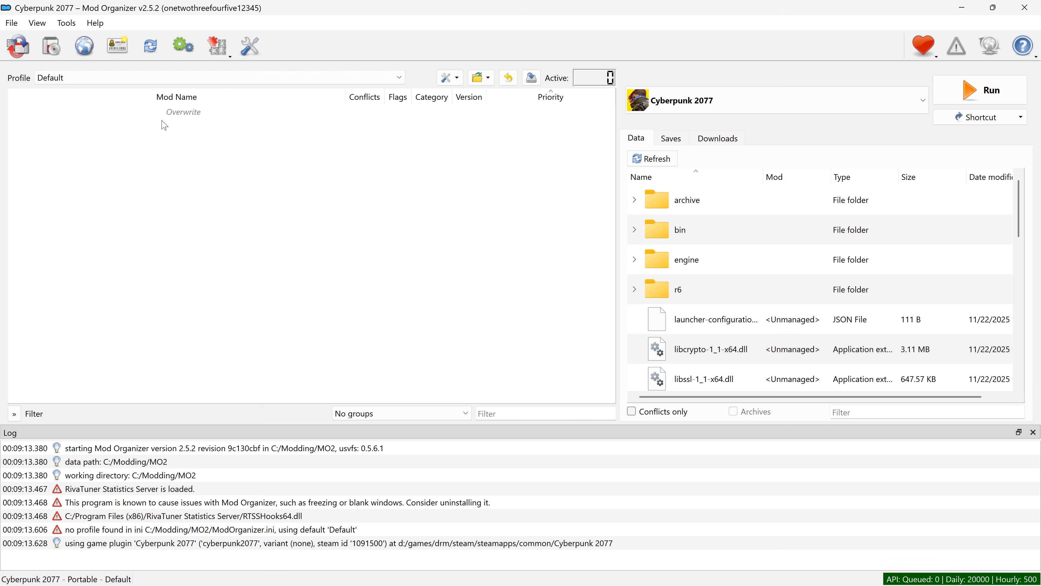
scroll(692, 238, down, 1)
scroll(656, 193, up, 1)
scroll(681, 238, down, 3)
scroll(683, 249, up, 3)
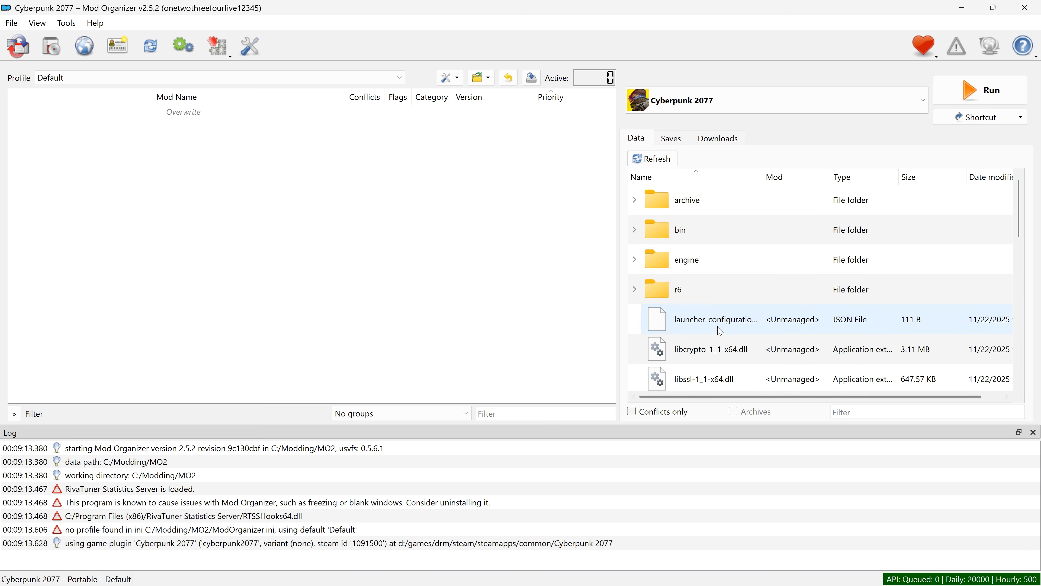
click(675, 141)
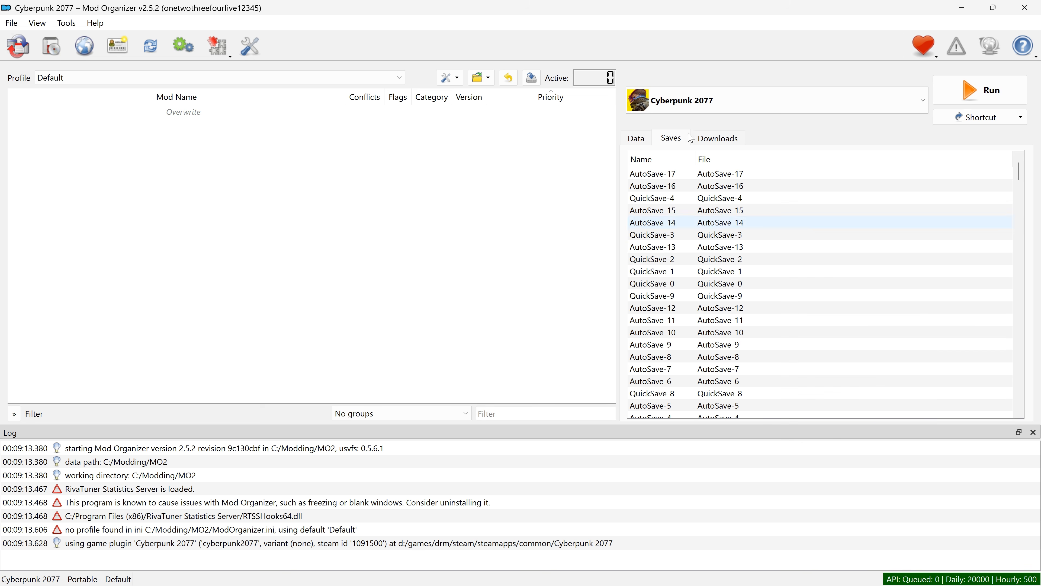
click(721, 142)
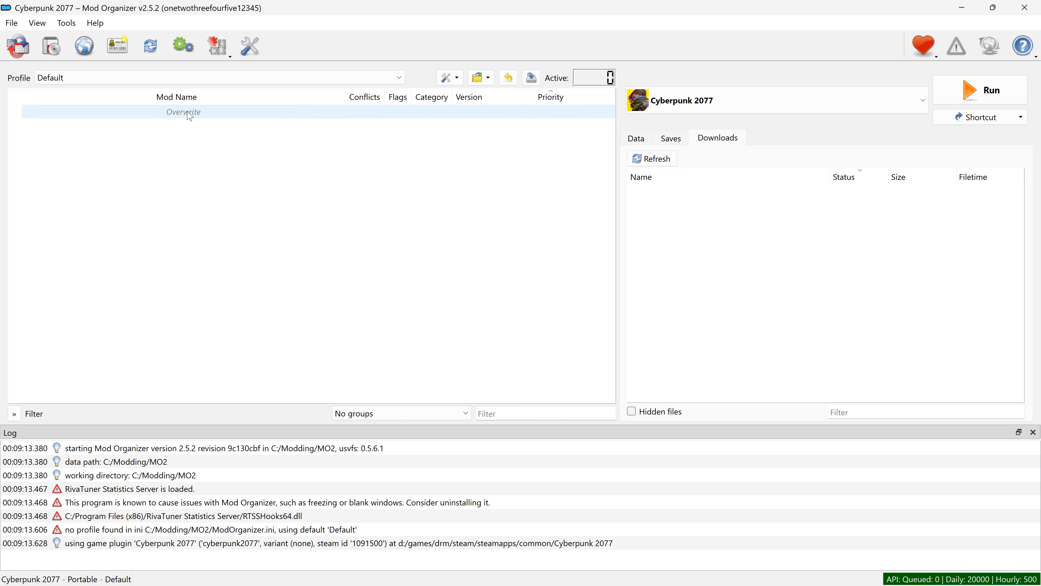
Switch to Firefox, search the web for "cyber engine tweaks" and open the mod's Nexus Mods page
mouse_move(49, 582)
click(81, 563)
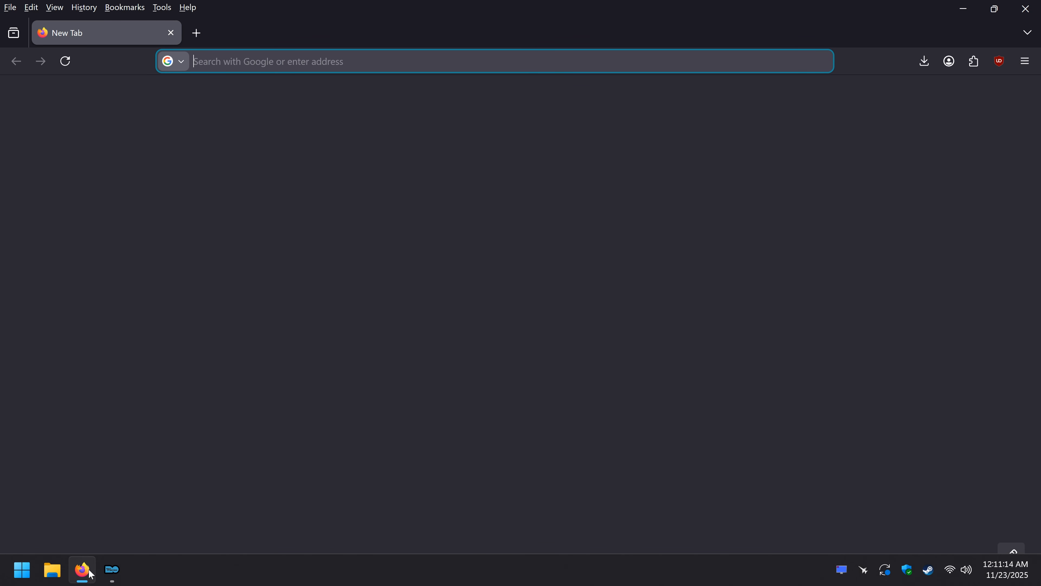
text(cyber )
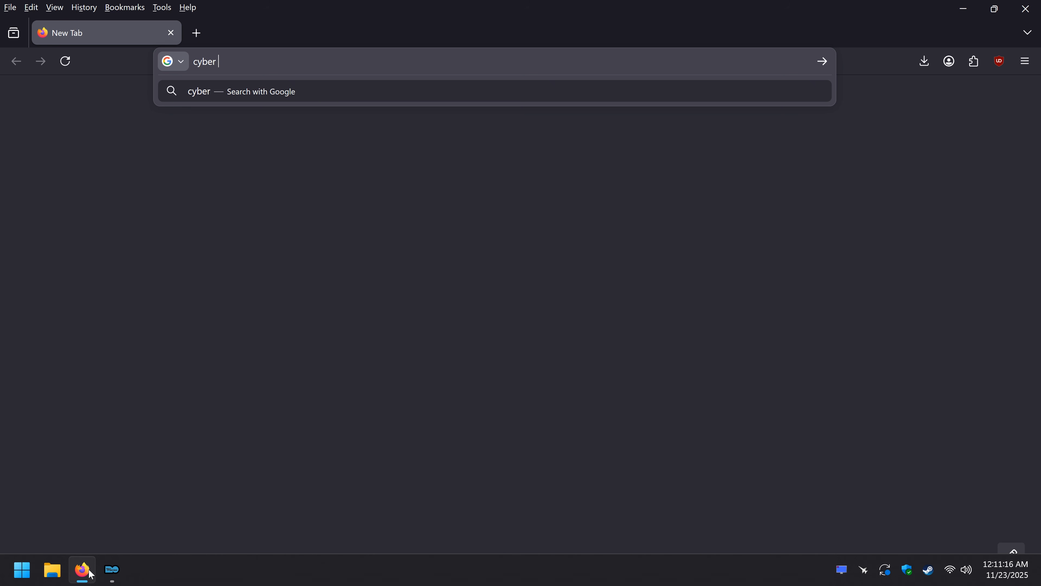
text(engine tweaks)
key(Return)
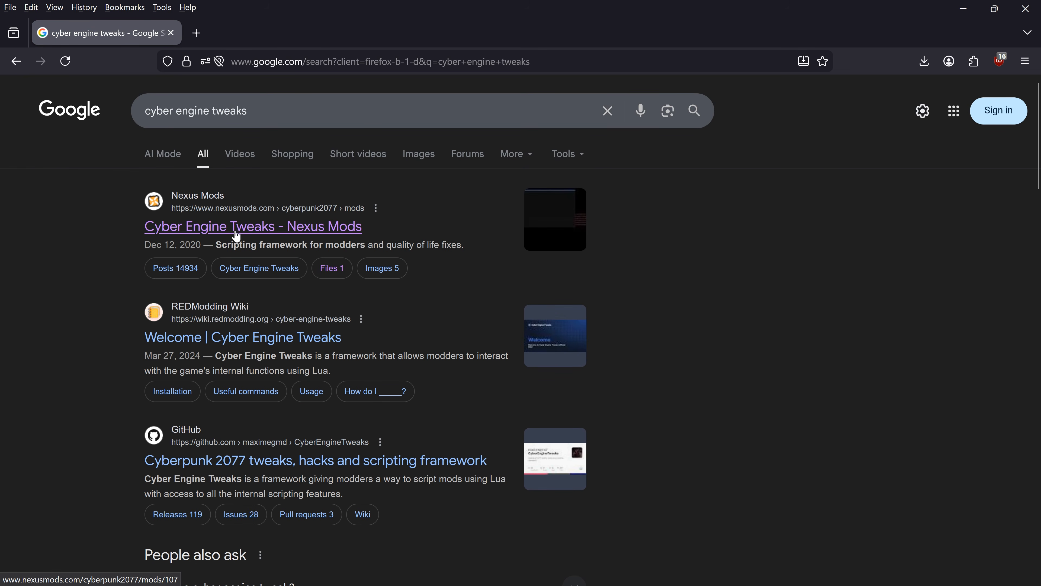
click(230, 235)
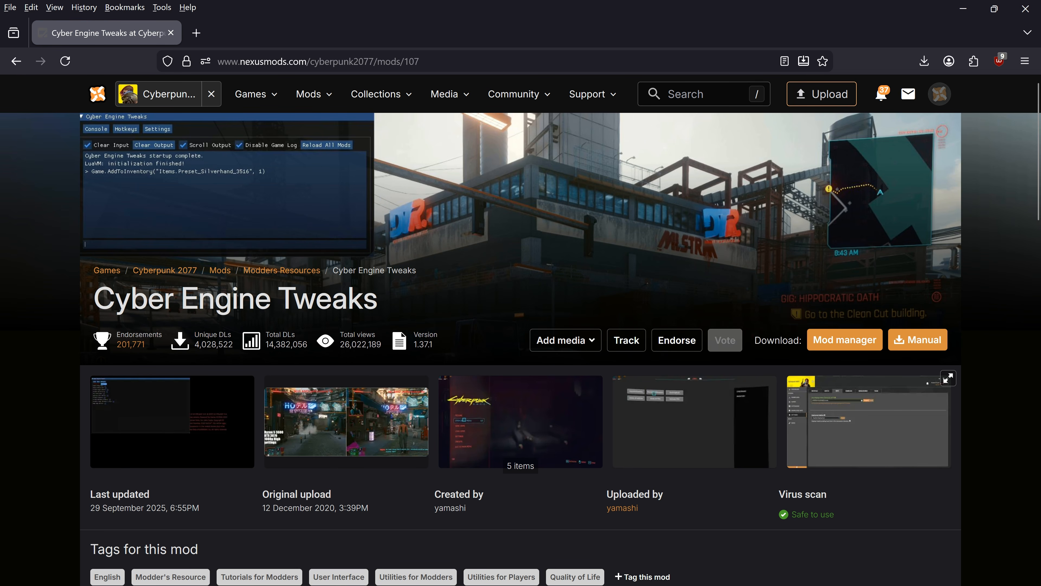
Download the main file CET 1.37.1 - Scripting fixes from the mod's files using the mod manager option
scroll(444, 297, down, 7)
click(181, 328)
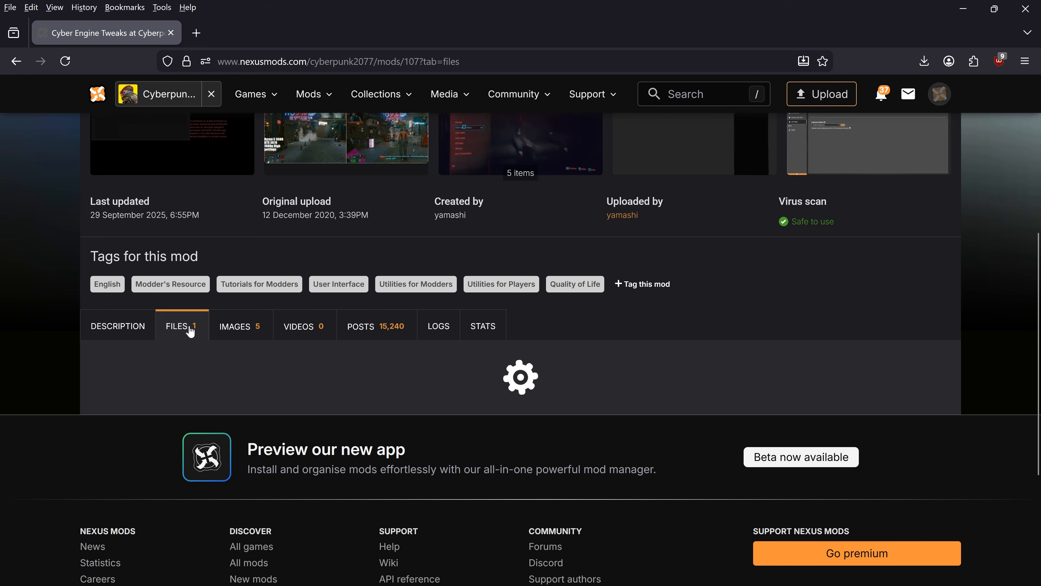
scroll(177, 344, down, 4)
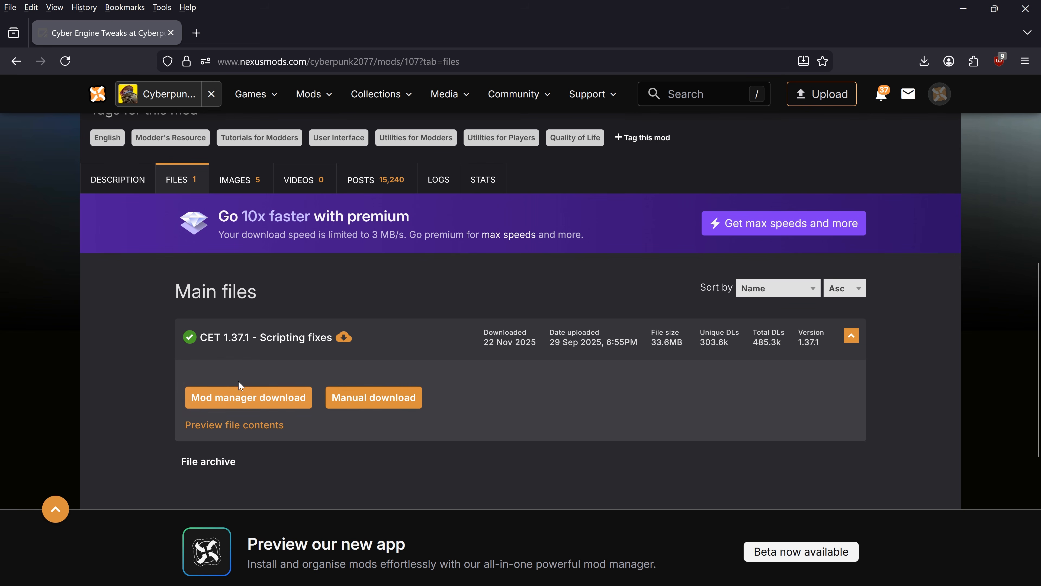
click(257, 403)
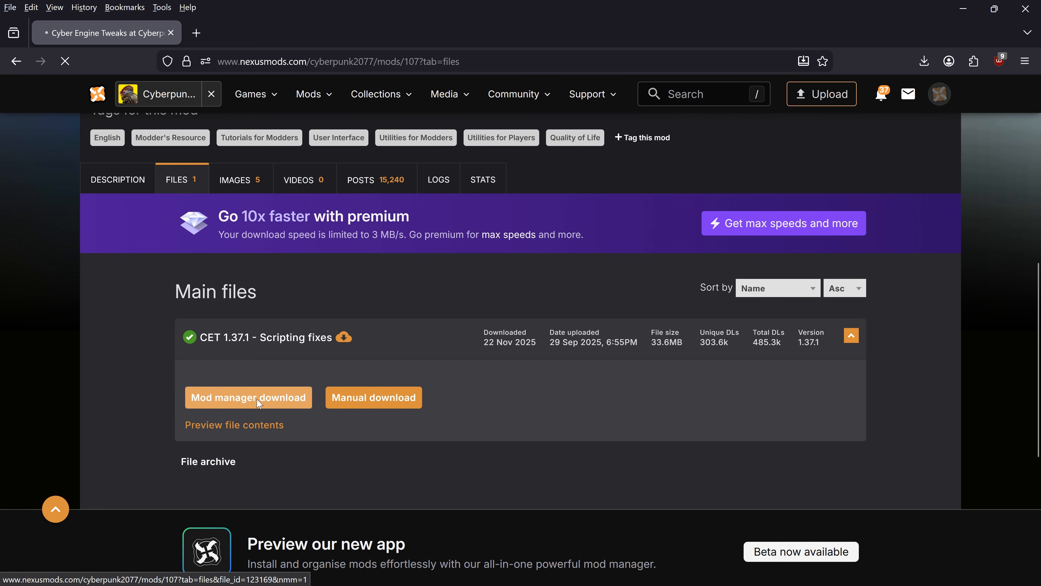
click(396, 420)
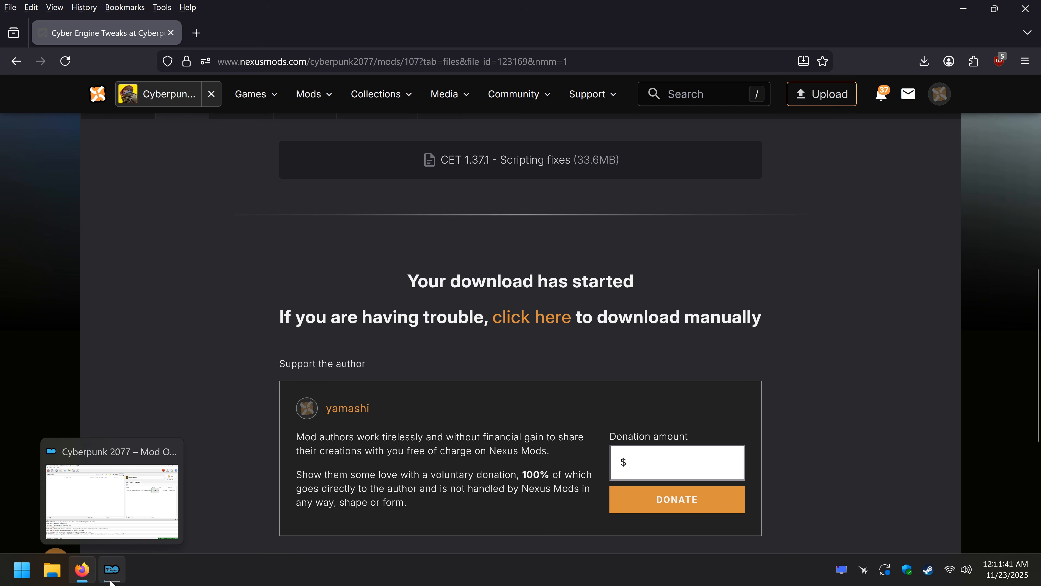
Install the downloaded CET 1.37.1 archive in Mod Organizer with automatic Nexus category mappings disabled, and enable Cyber Engine Tweaks
click(111, 579)
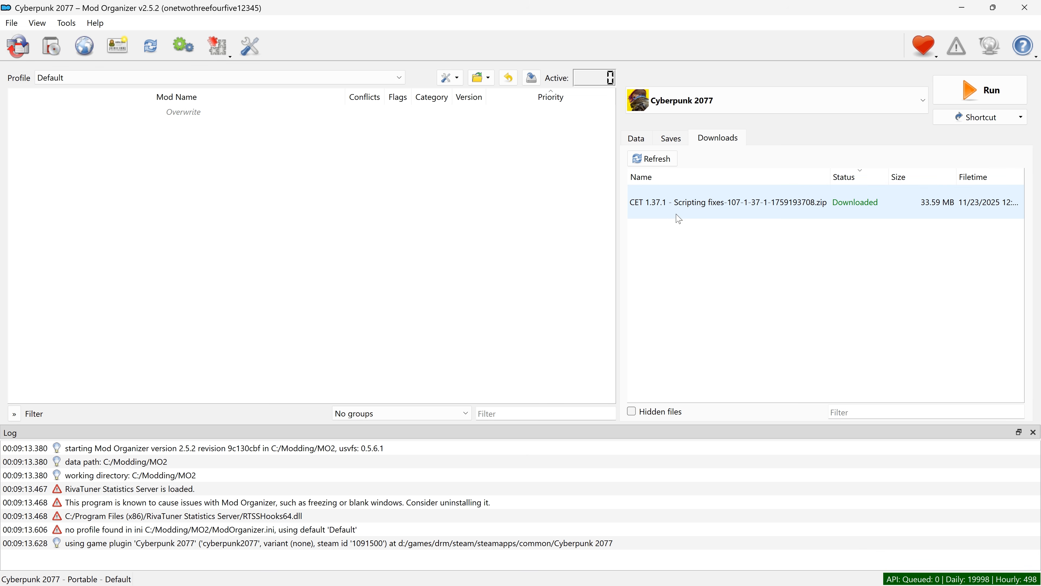
drag(642, 211, 100, 112)
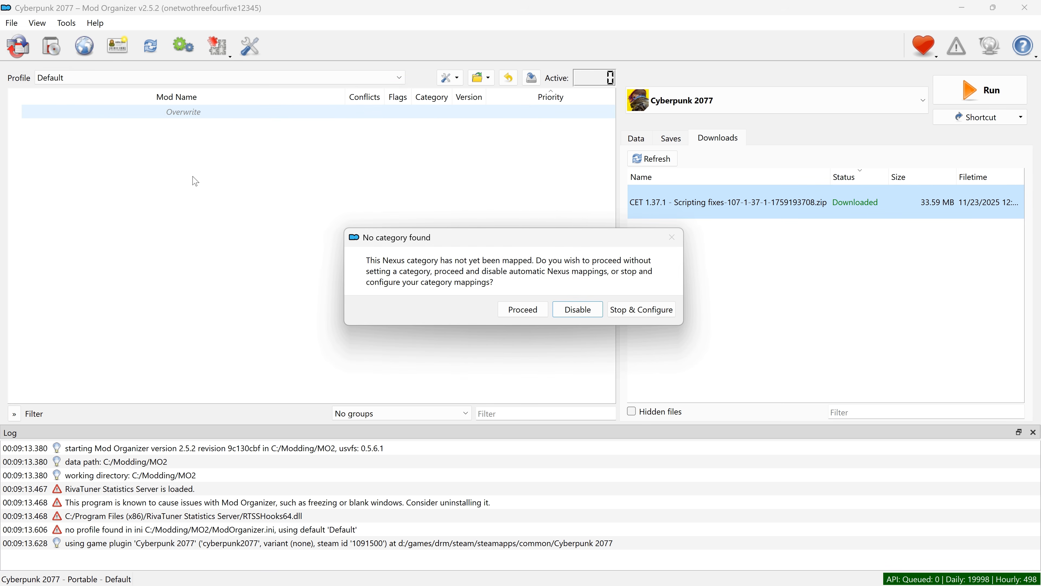
click(582, 309)
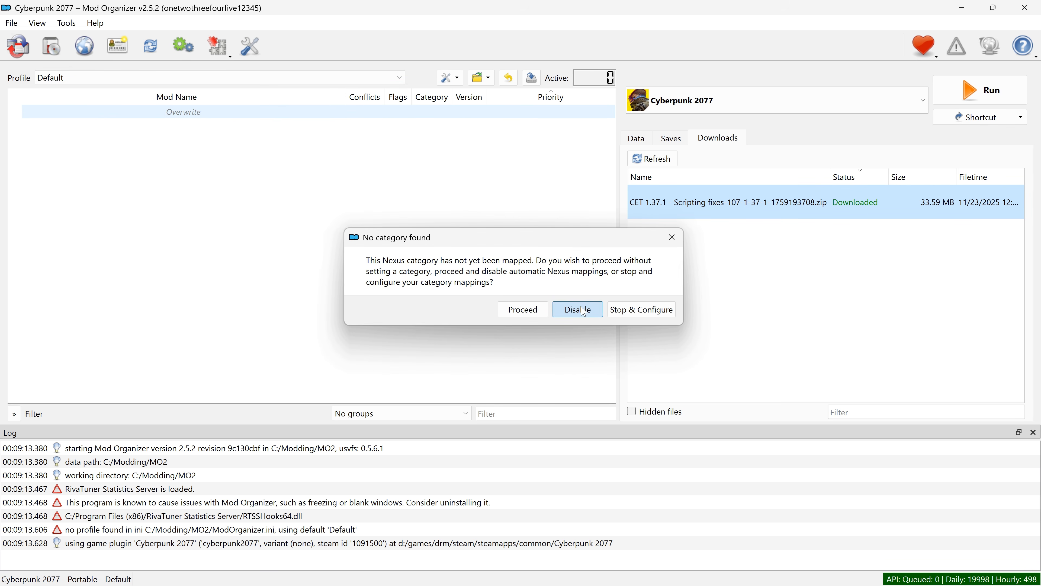
click(558, 304)
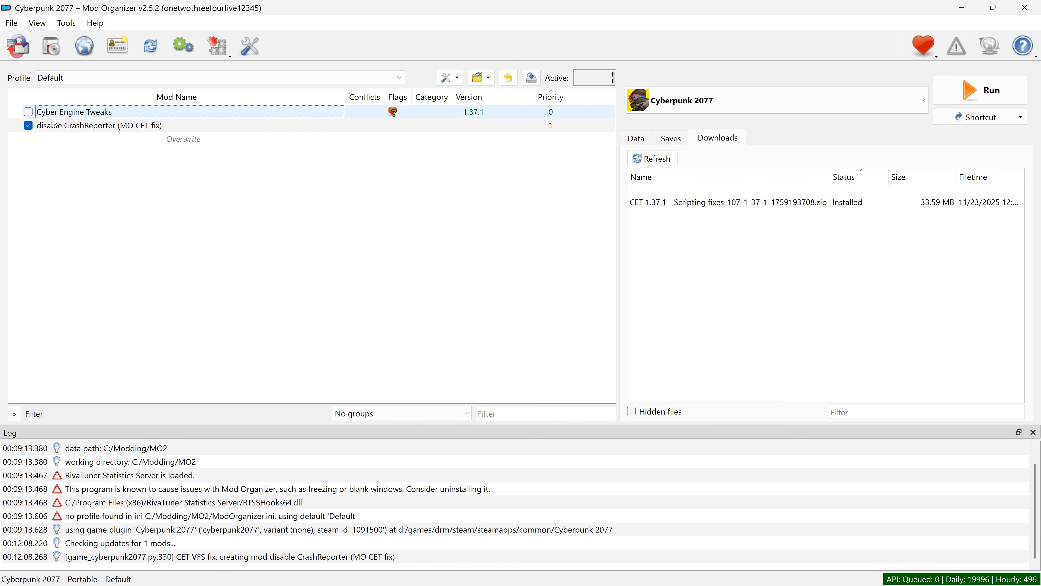
click(29, 112)
Create a separator named Core Mods and move it above Cyber Engine Tweaks in the mod list
right_click(123, 170)
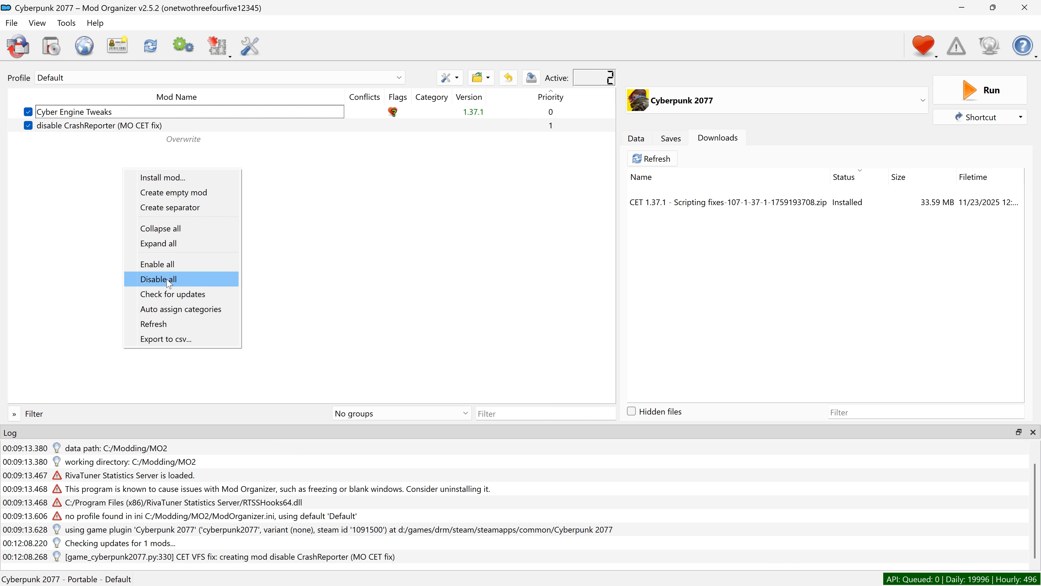
click(189, 209)
click(473, 317)
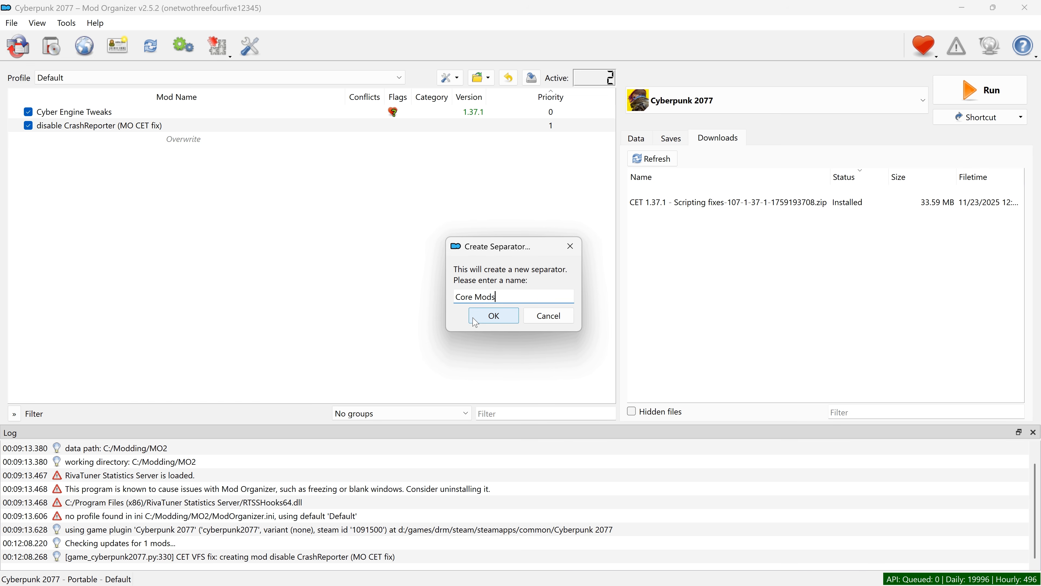
click(473, 318)
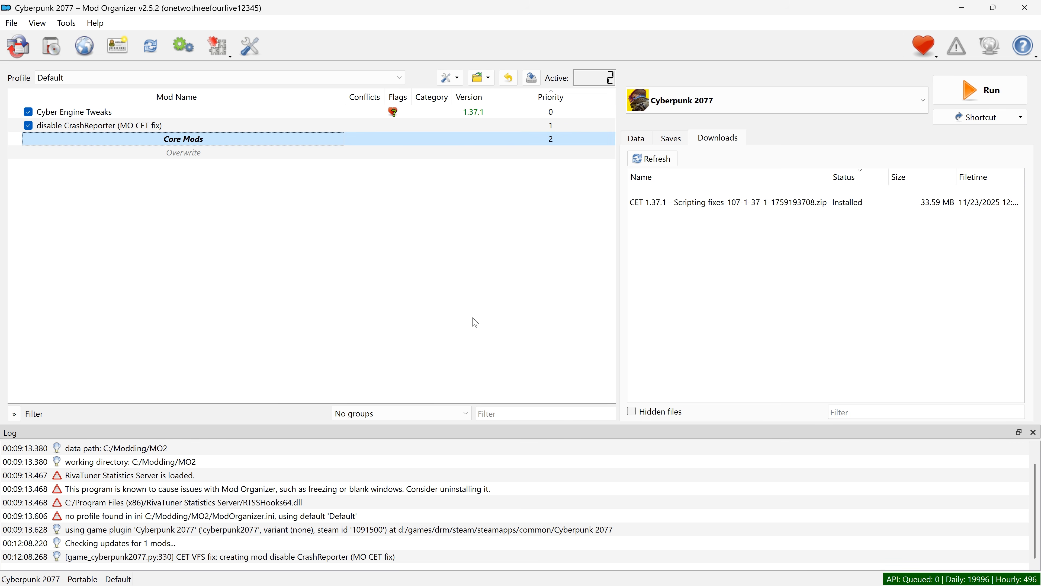
drag(205, 139, 208, 112)
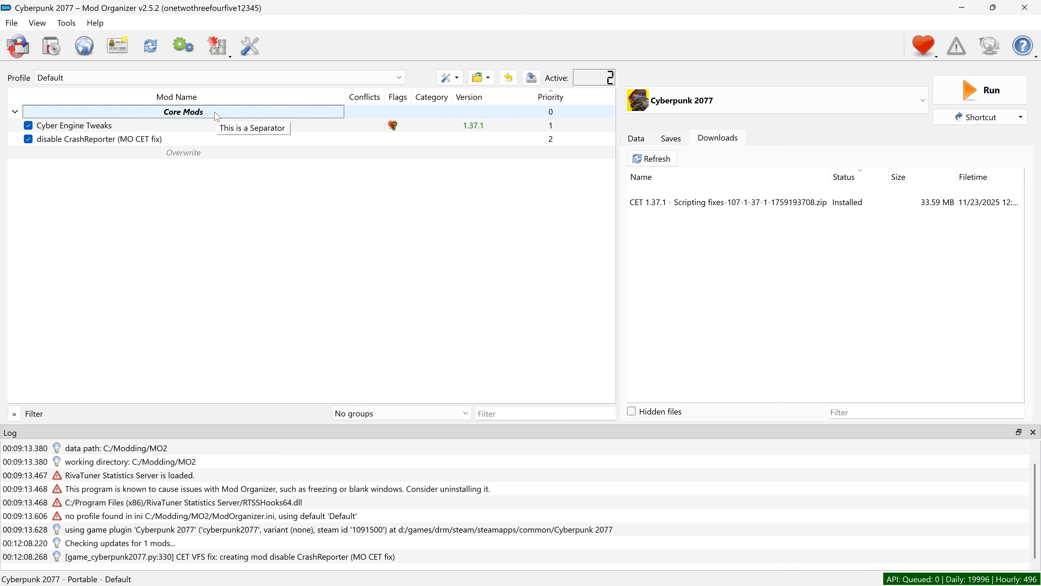
Run Cyberpunk 2077 from Mod Organizer, bind the CET overlay key to \ and shift the overlay toolbar slightly
click(952, 82)
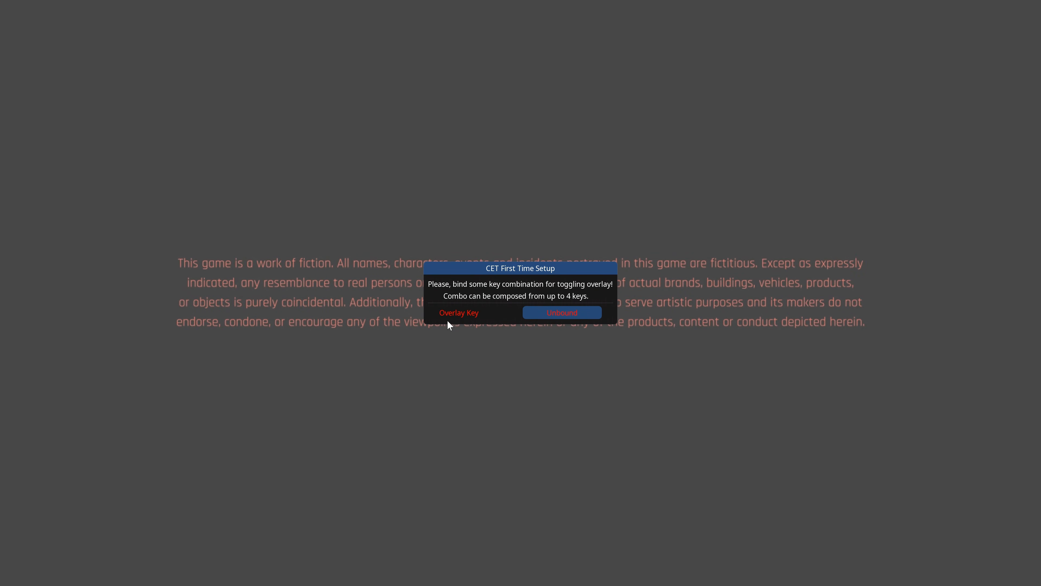
click(549, 312)
key(grave)
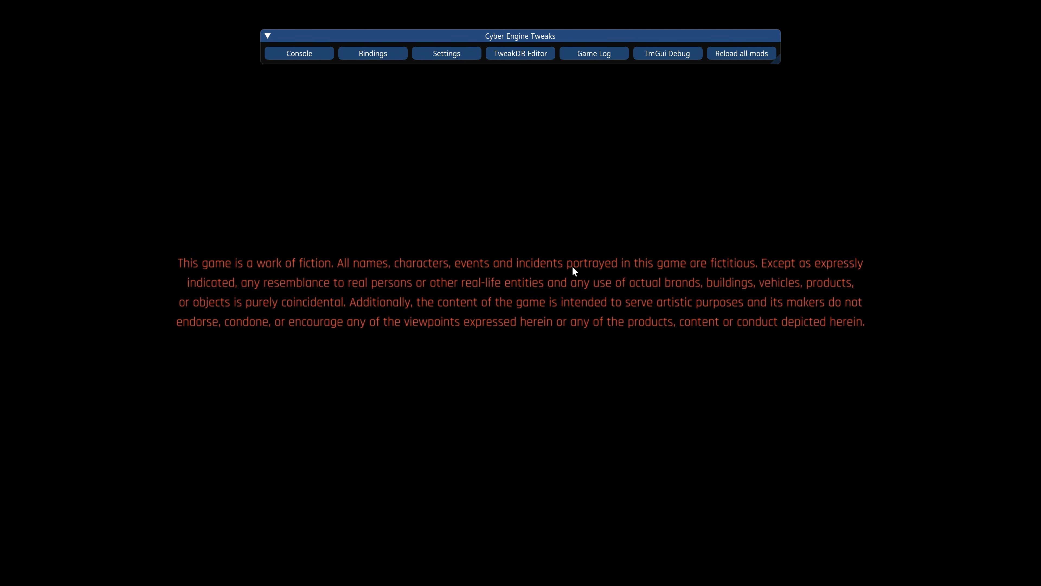
drag(489, 38, 478, 44)
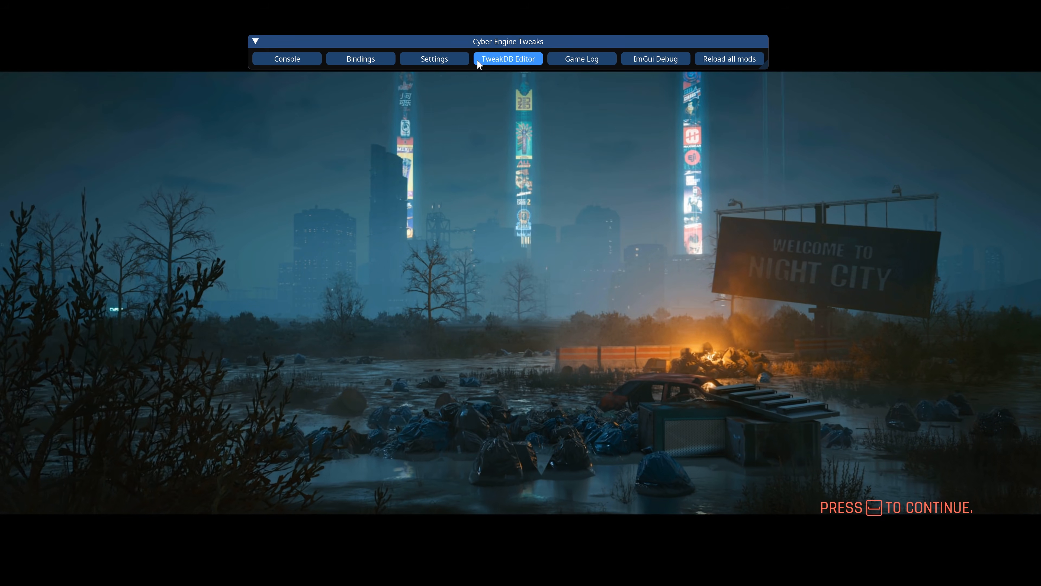
Check the console output and the overlay key binding in Cyber Engine Tweaks
click(307, 62)
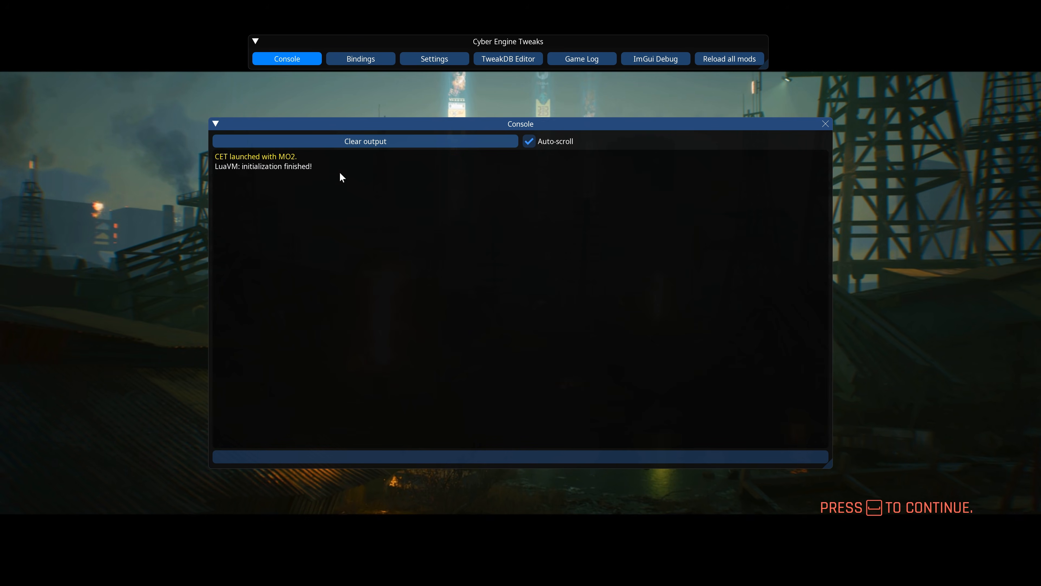
click(309, 57)
click(381, 57)
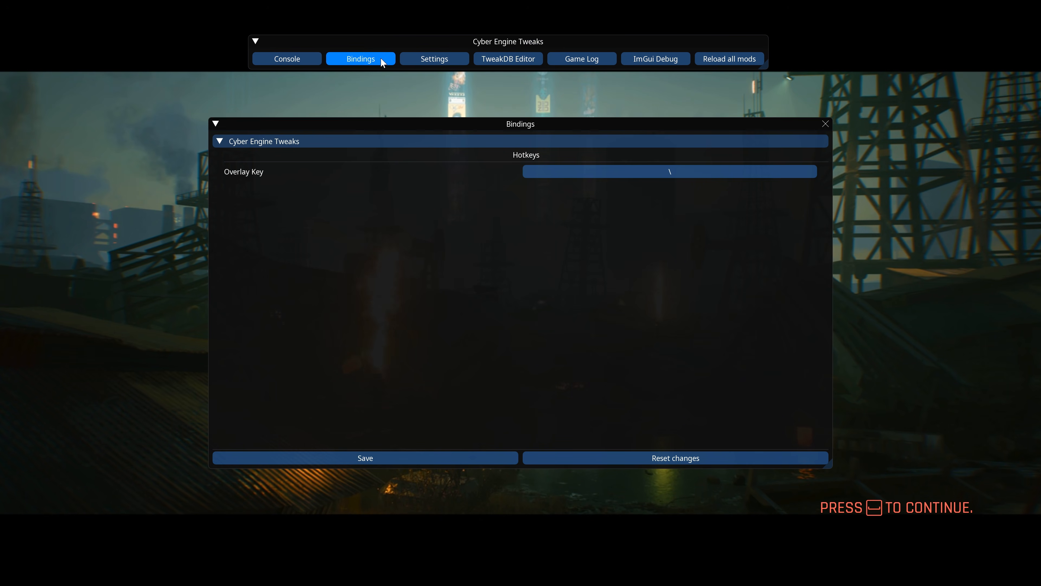
click(381, 57)
Enable the Disable Vignette patch in the Cyber Engine Tweaks settings and save the change
click(438, 58)
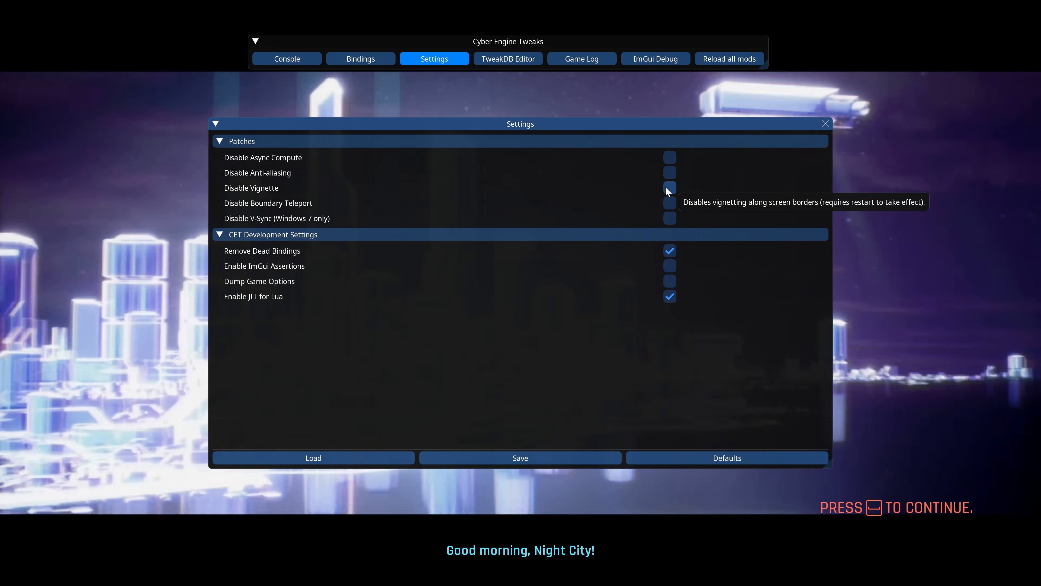
click(669, 187)
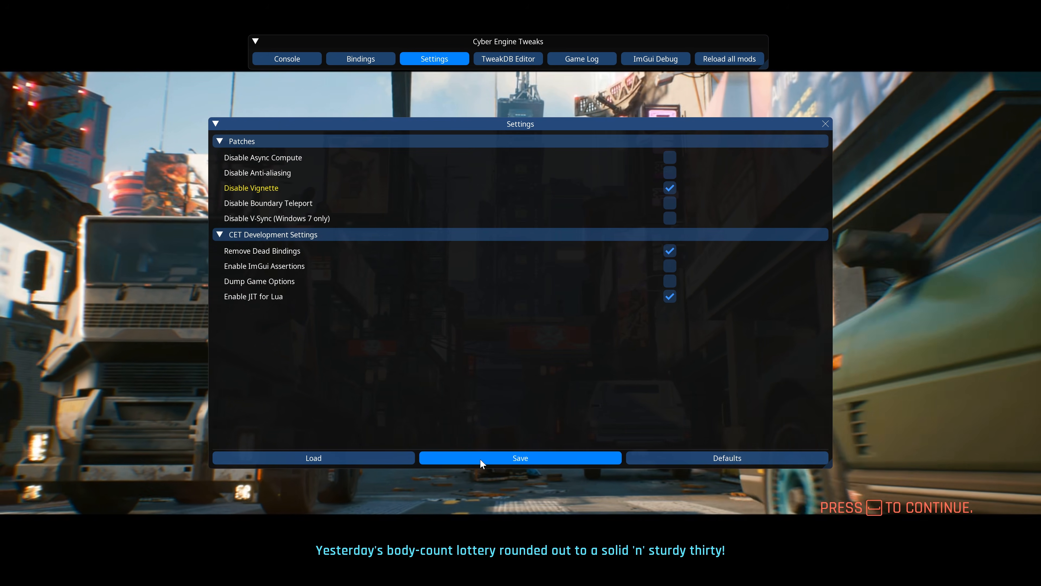
click(480, 458)
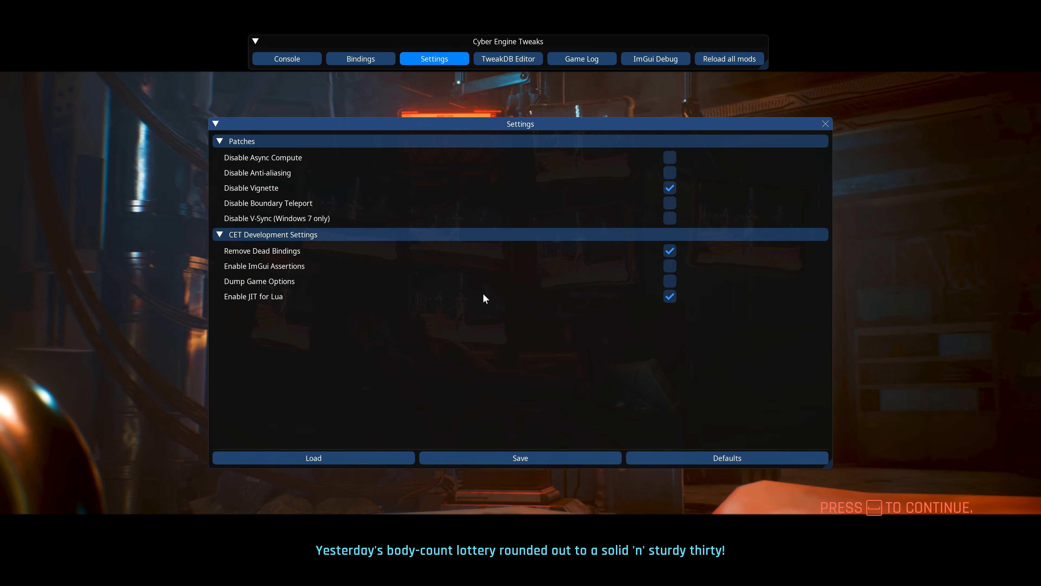
Look through the TweakDB Editor, Game Log and ImGui Debug tools of Cyber Engine Tweaks
click(521, 60)
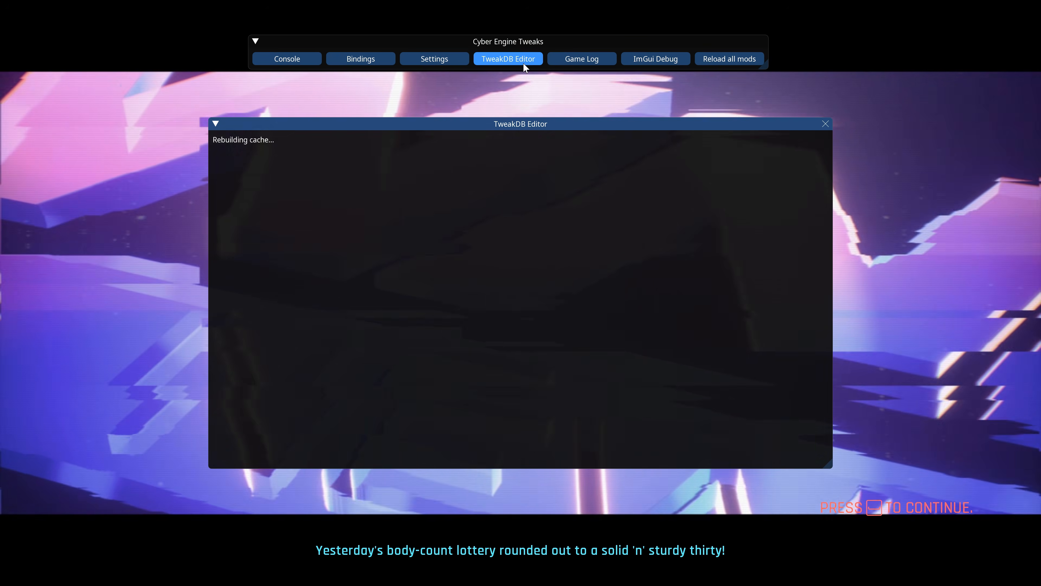
click(575, 60)
click(626, 61)
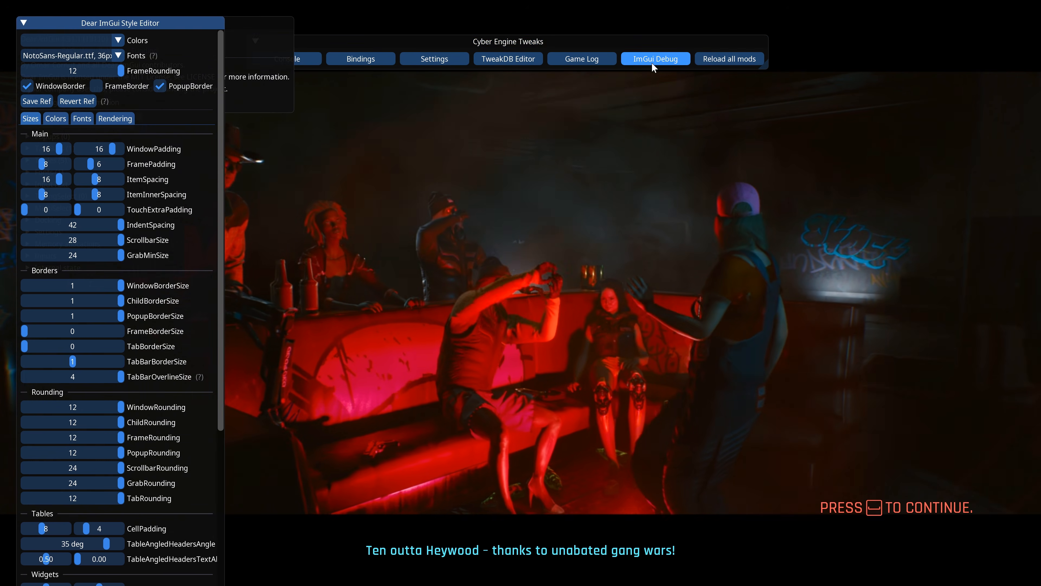
click(653, 62)
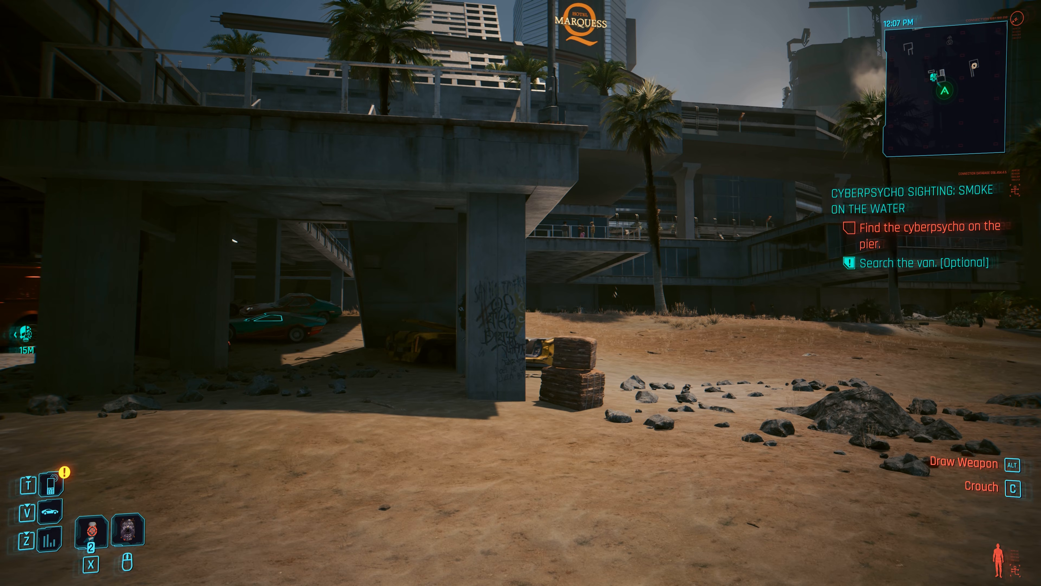
Leave the game for Firefox, search Nexus Mods for "red4ext" and open the RED4ext mod page
key(Escape)
key(Escape)
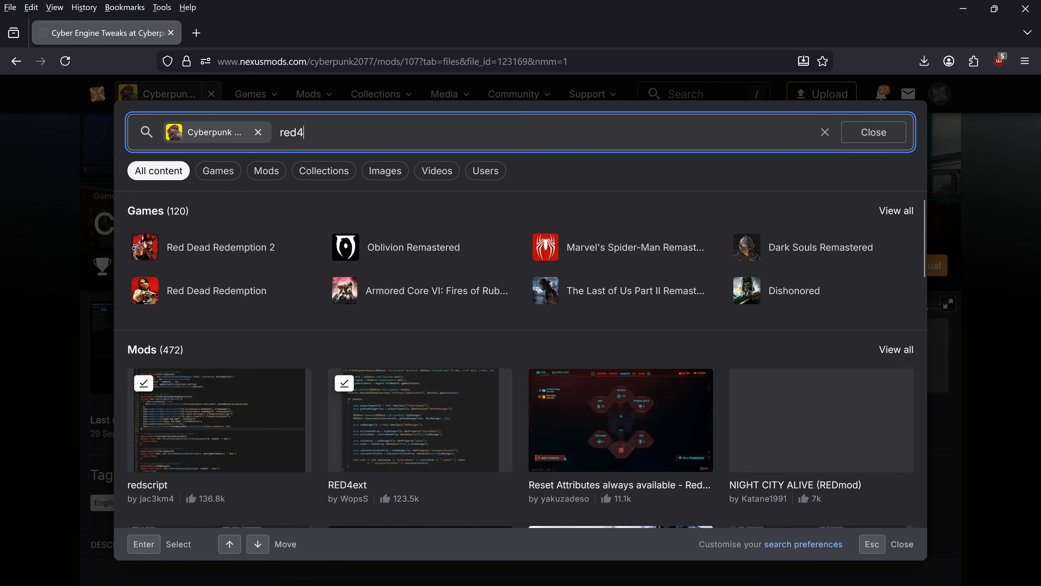
text(ed4ext)
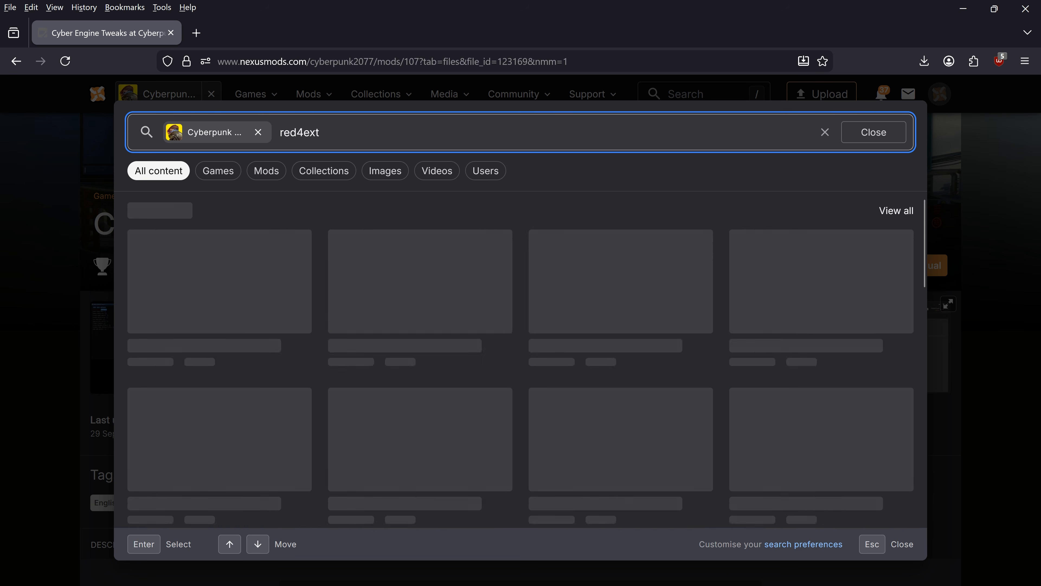
key(Return)
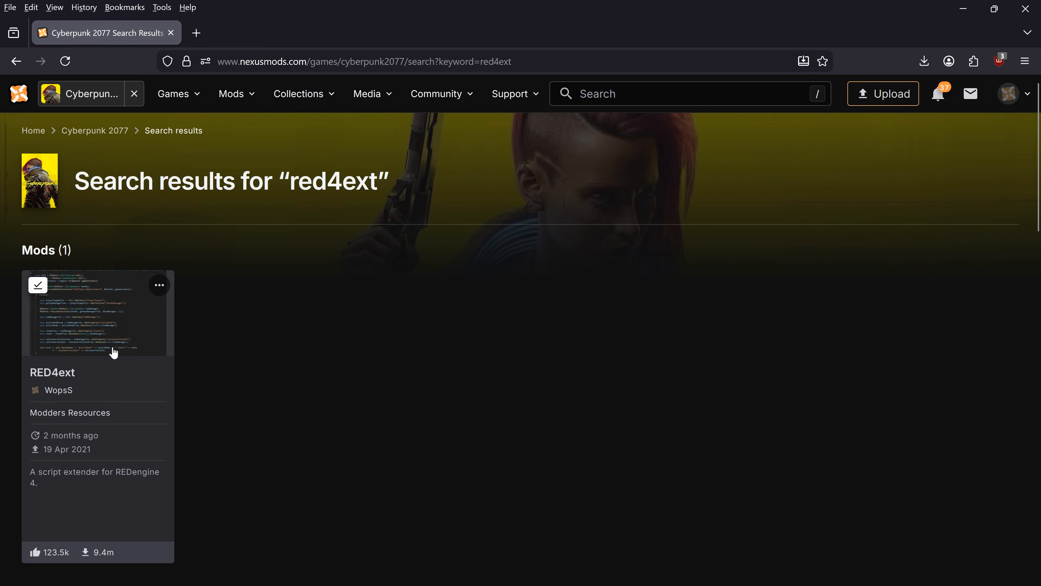
click(98, 341)
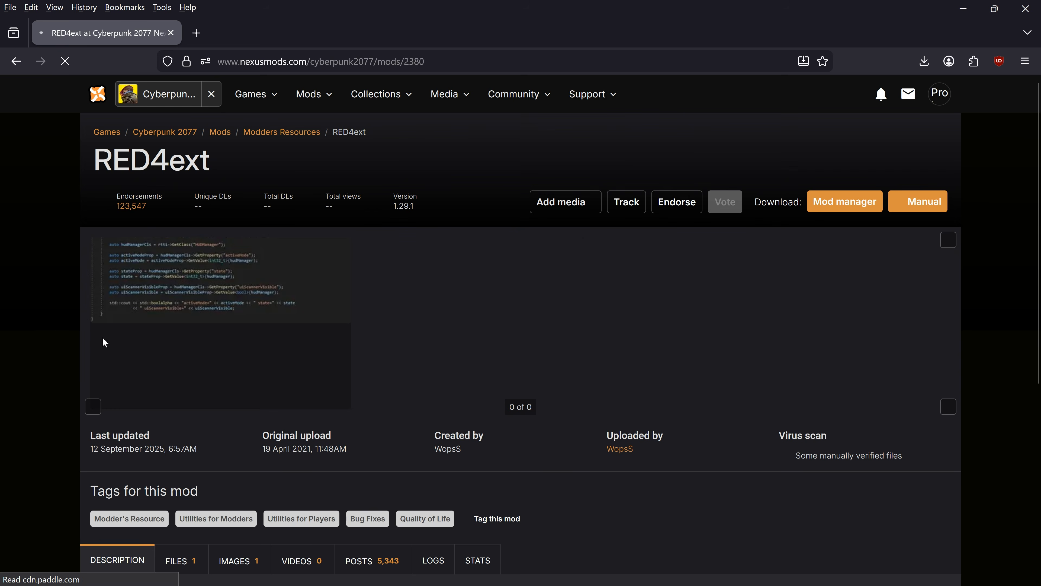
Download the RED4ext 1.29.1 main file with the mod manager option at slow speed, and install it in Mod Organizer as RED4ext
scroll(188, 345, down, 3)
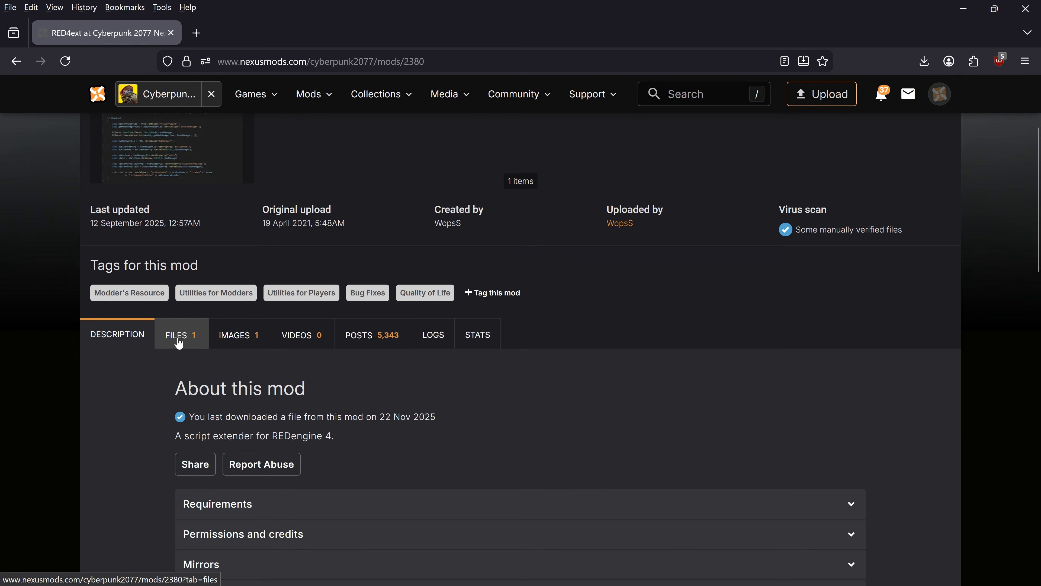
click(187, 346)
scroll(196, 359, down, 3)
scroll(196, 359, down, 3)
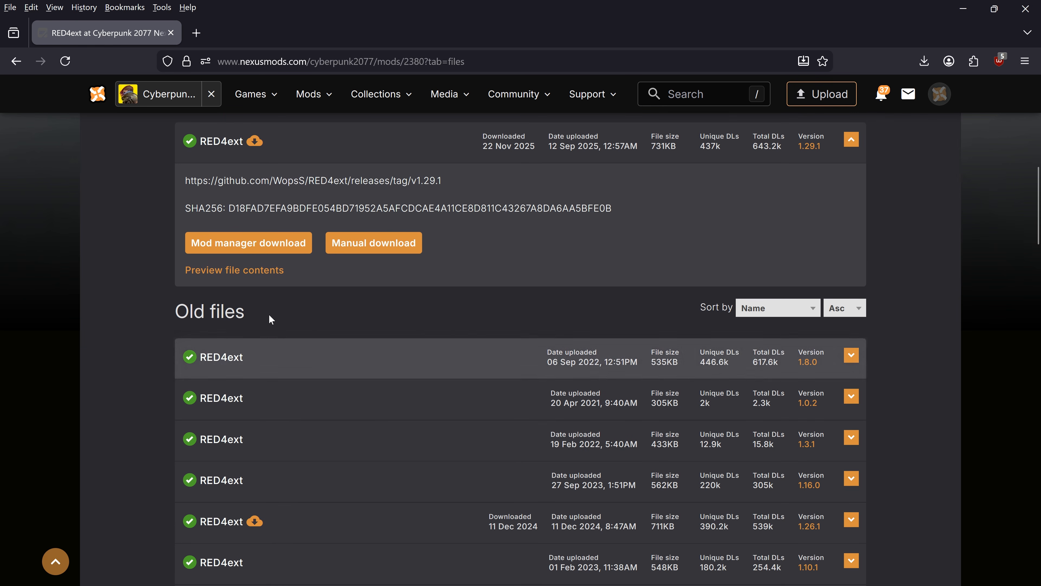
click(215, 246)
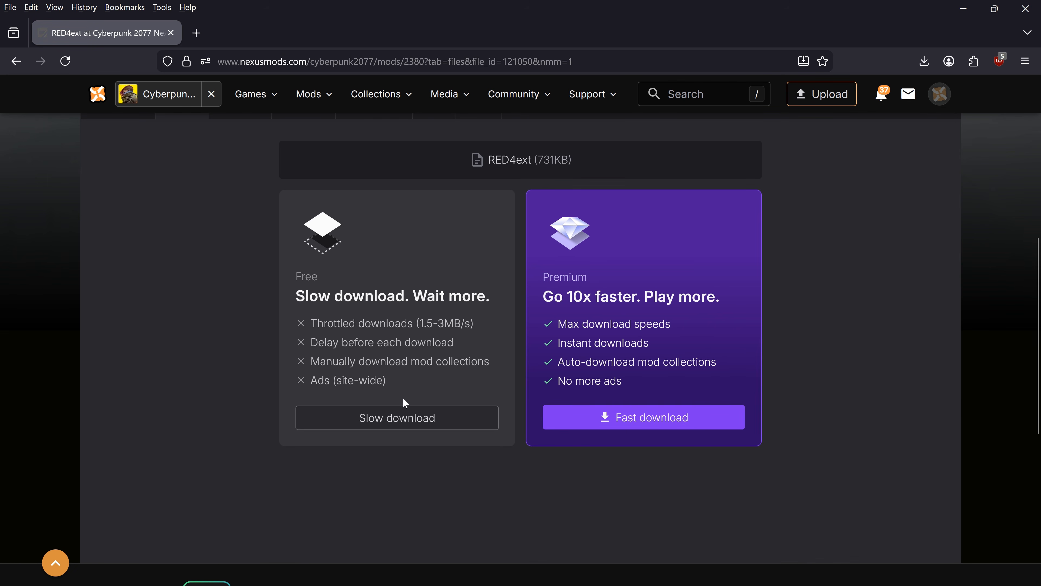
click(374, 419)
drag(723, 251, 165, 172)
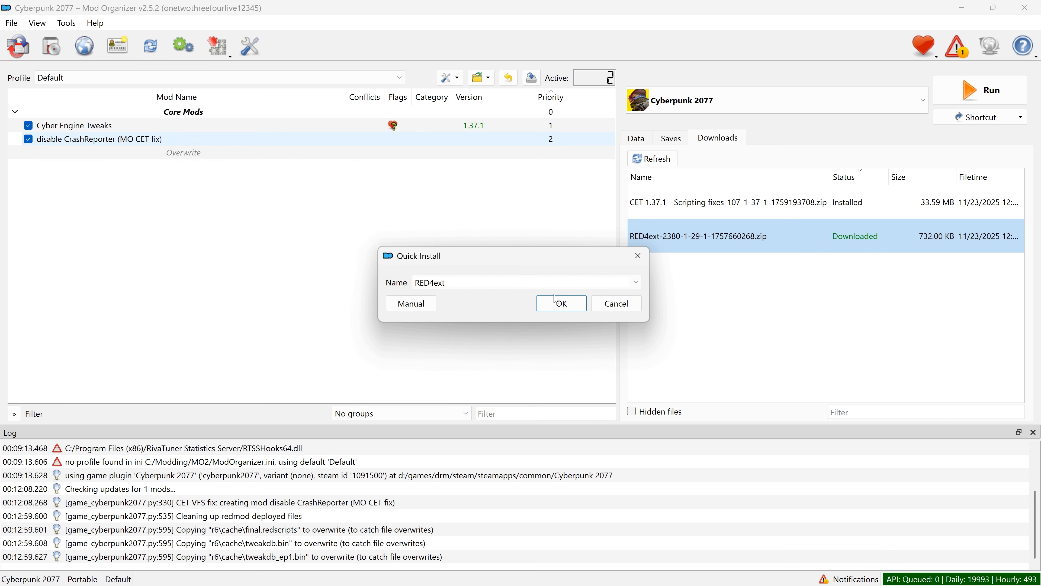
click(554, 305)
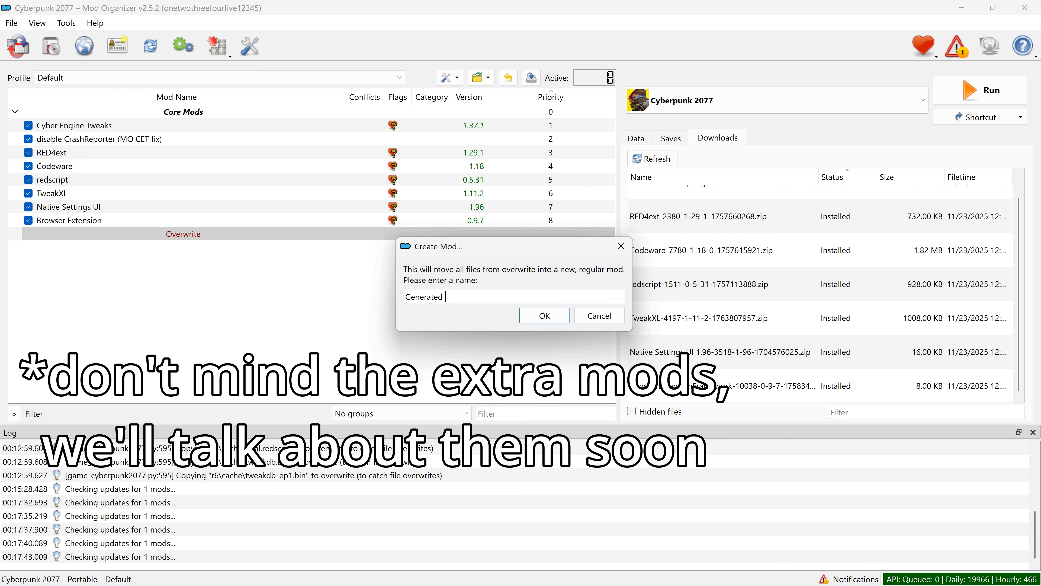
key(BackSpace)
key(BackSpace)
key(BackSpace)
key(BackSpace)
key(BackSpace)
key(BackSpace)
key(BackSpace)
key(BackSpace)
key(BackSpace)
key(BackSpace)
click(596, 315)
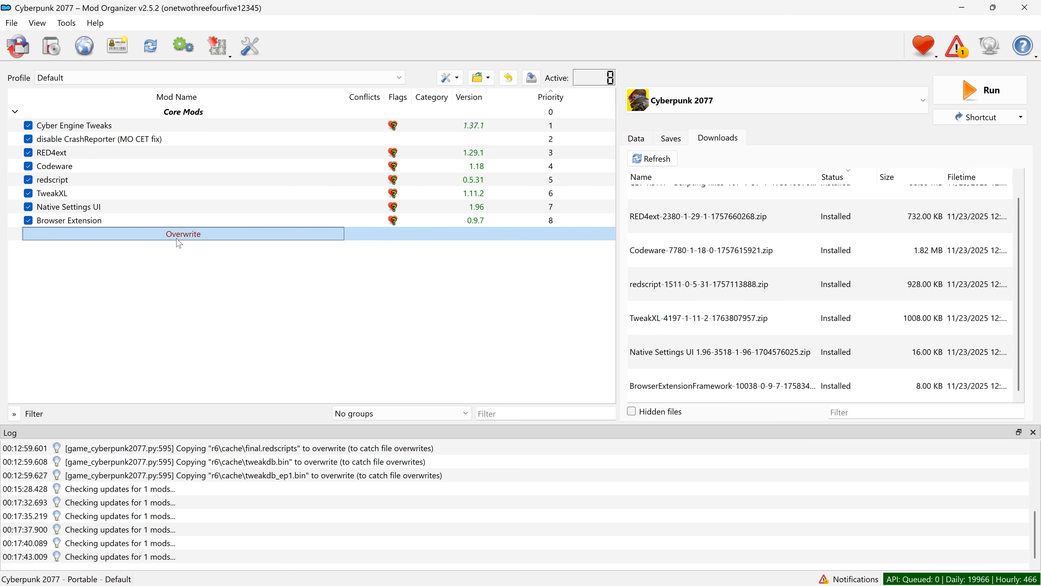
Move all Overwrite files into a new mod named Generated Files and enable that mod
right_click(182, 239)
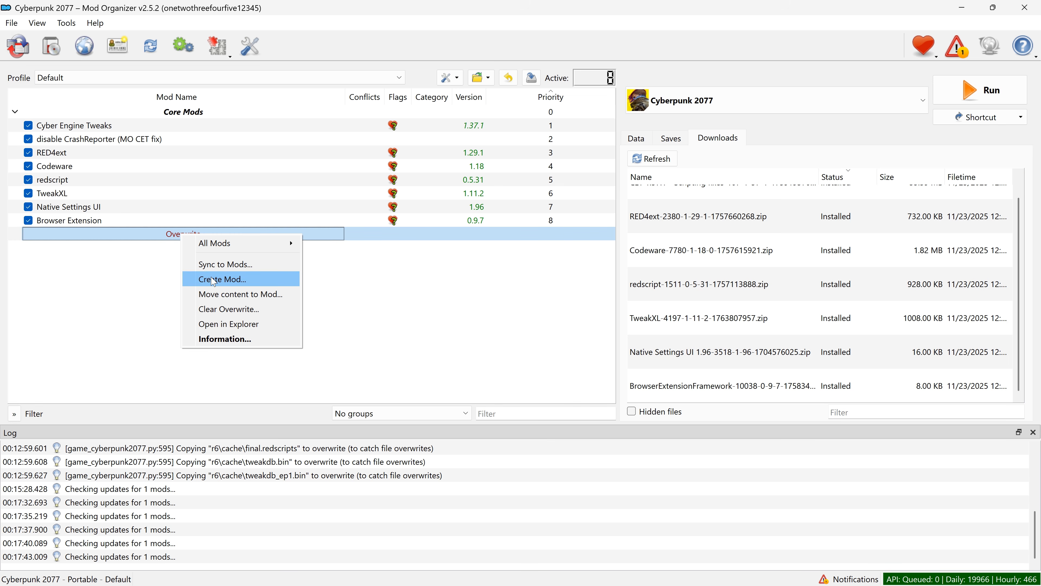
click(231, 280)
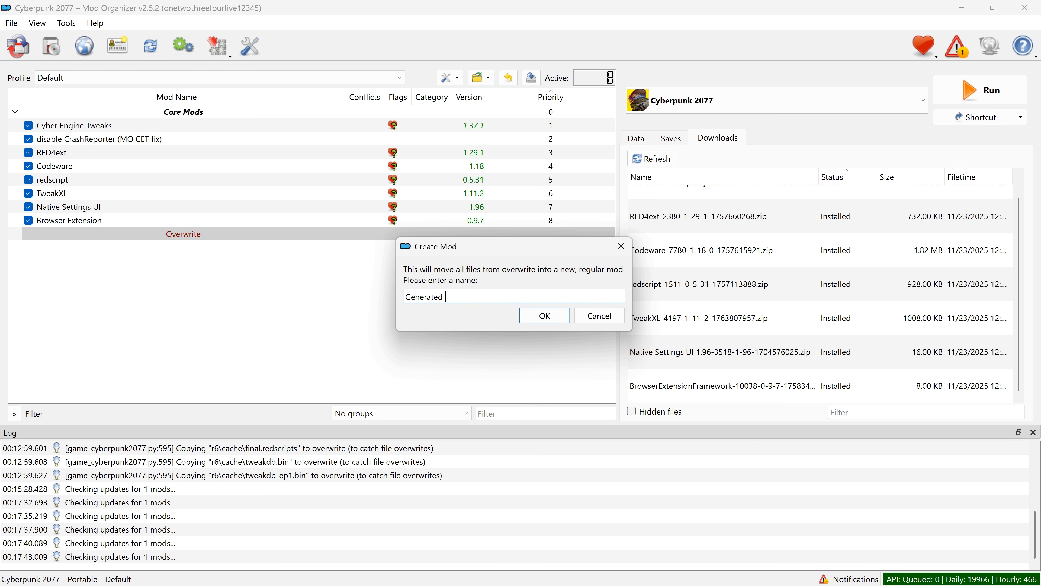
key(Return)
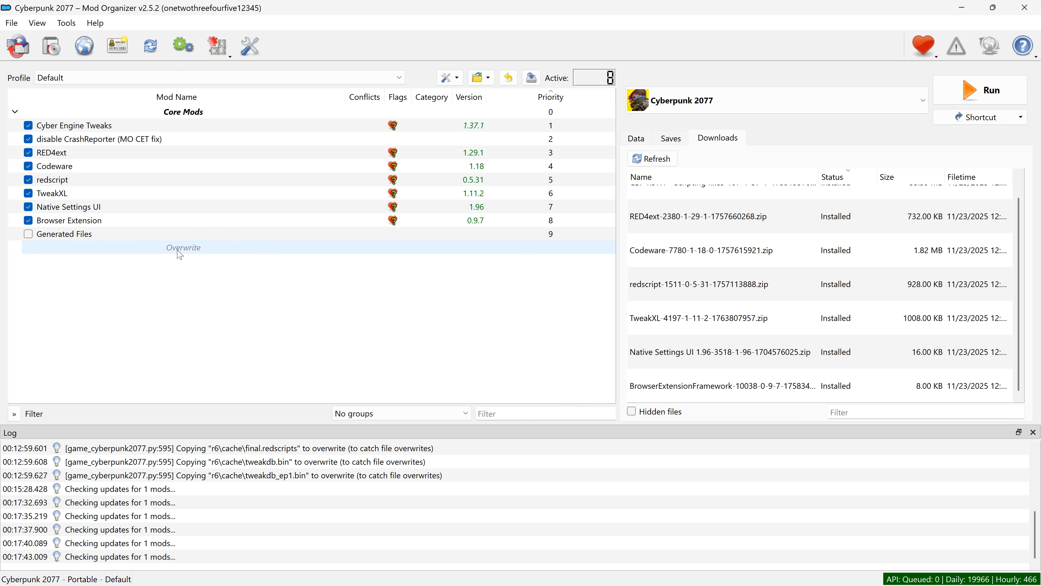
click(88, 239)
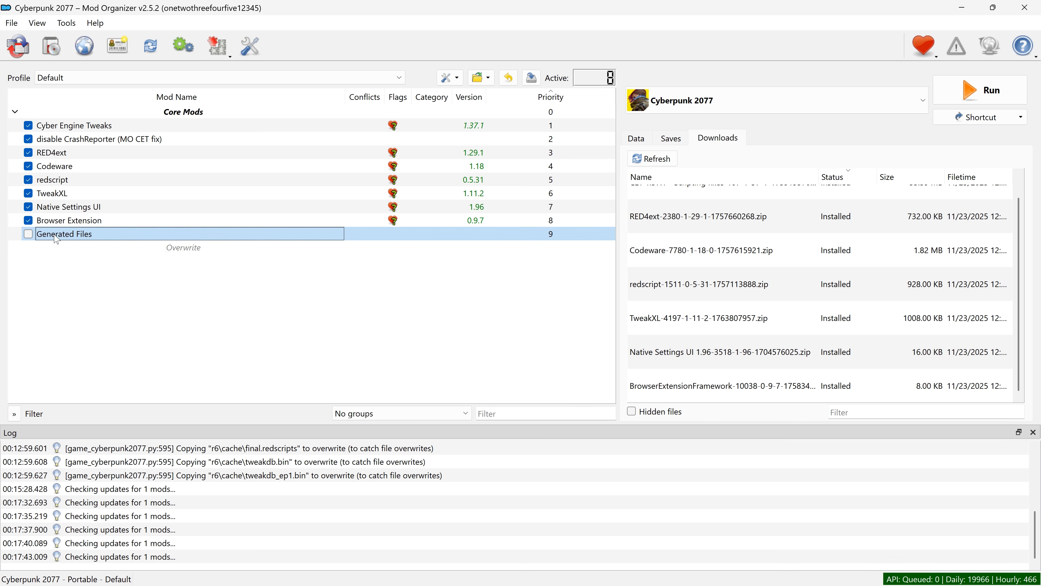
click(28, 236)
Create a separator named File Gen and move it directly above the Generated Files mod
right_click(125, 279)
click(181, 321)
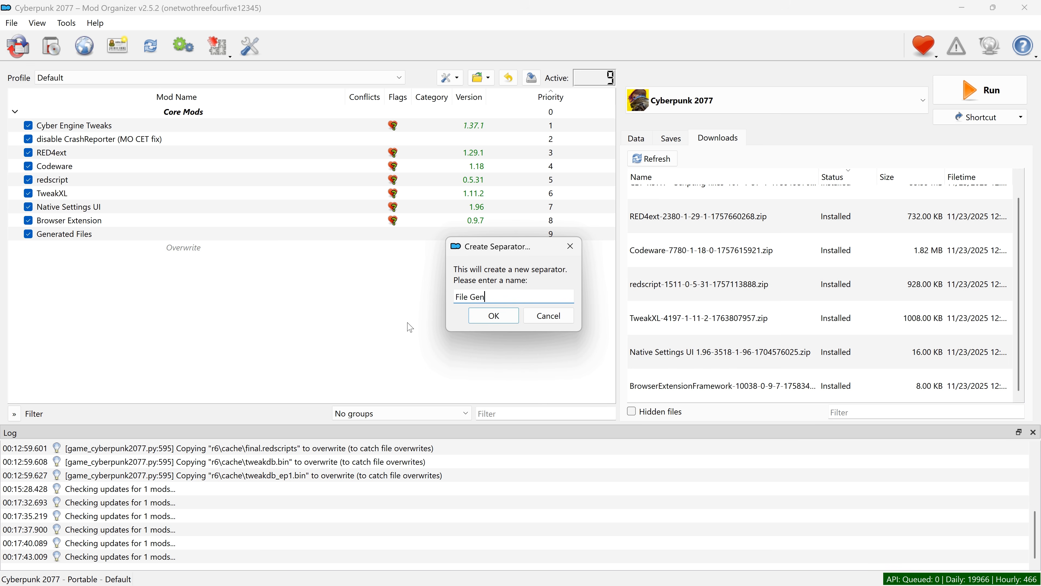
click(475, 315)
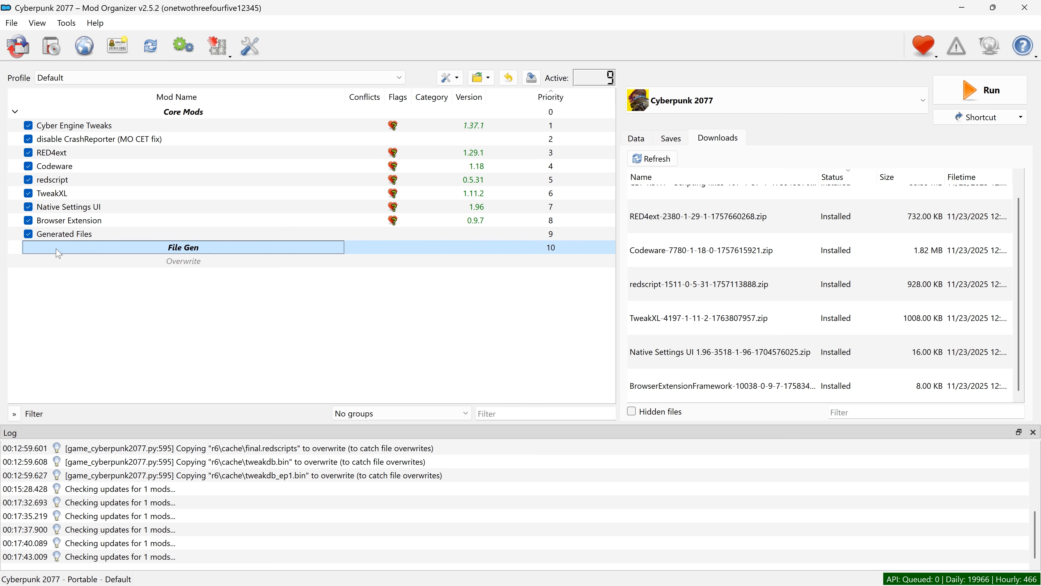
drag(80, 245, 78, 231)
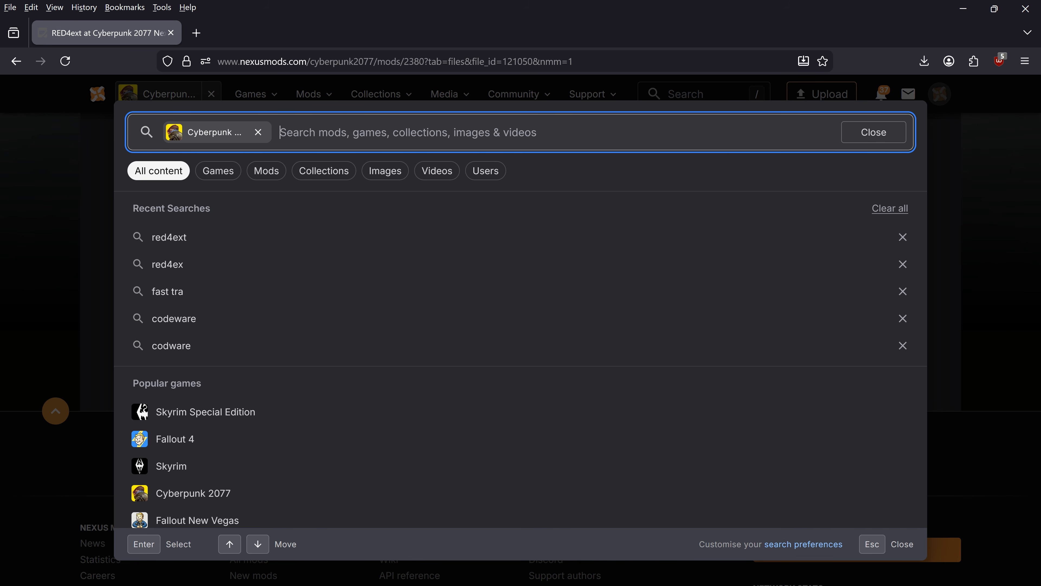
Switch to Firefox, search Nexus Mods for "codeware" and open the Codeware mod page
text(code)
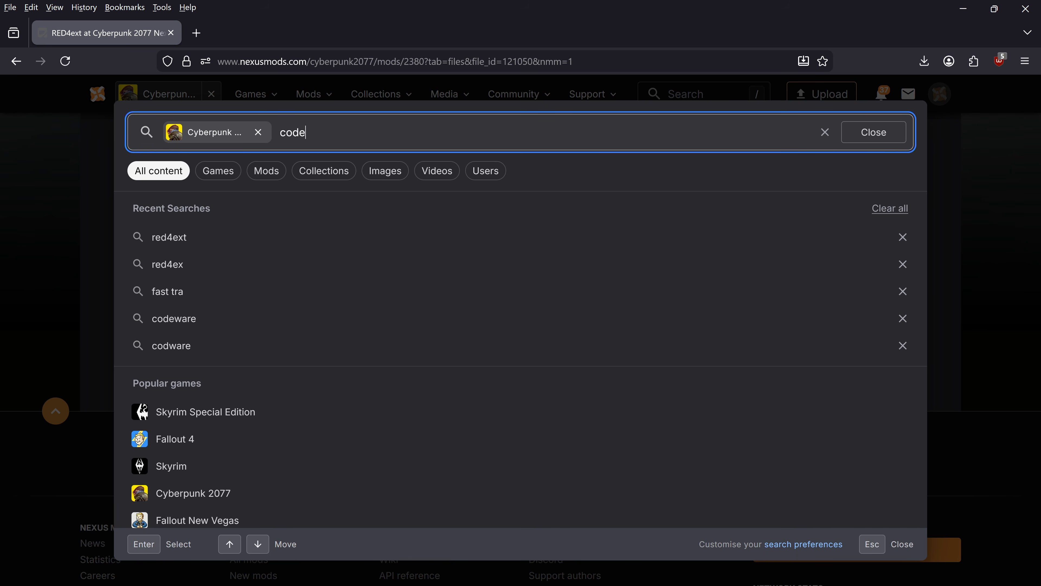
text(ware)
click(262, 280)
Download the Codeware 1.18.0 main file with the mod manager option at slow speed
click(181, 481)
scroll(286, 387, down, 3)
click(239, 496)
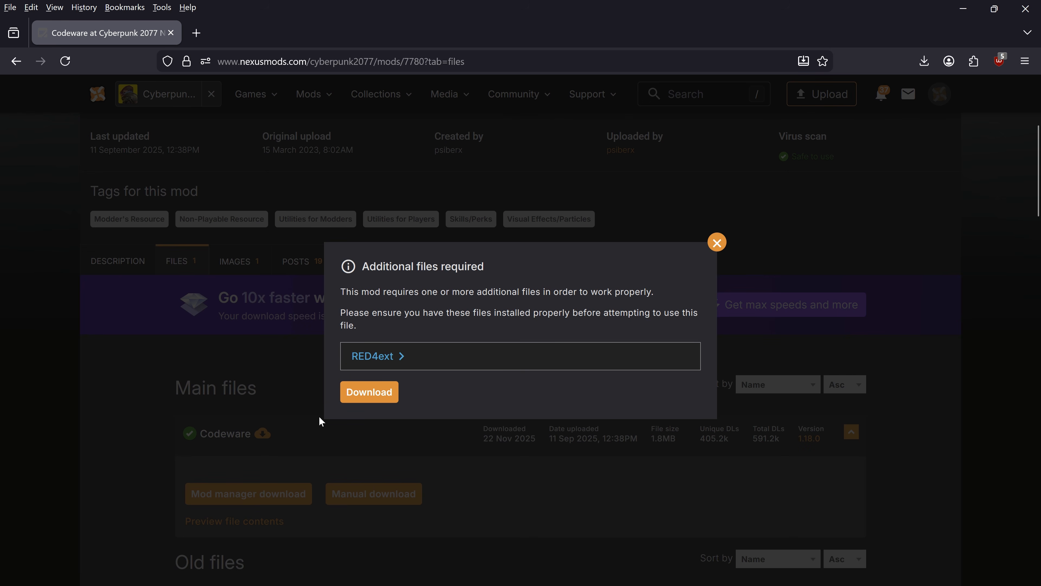
click(378, 393)
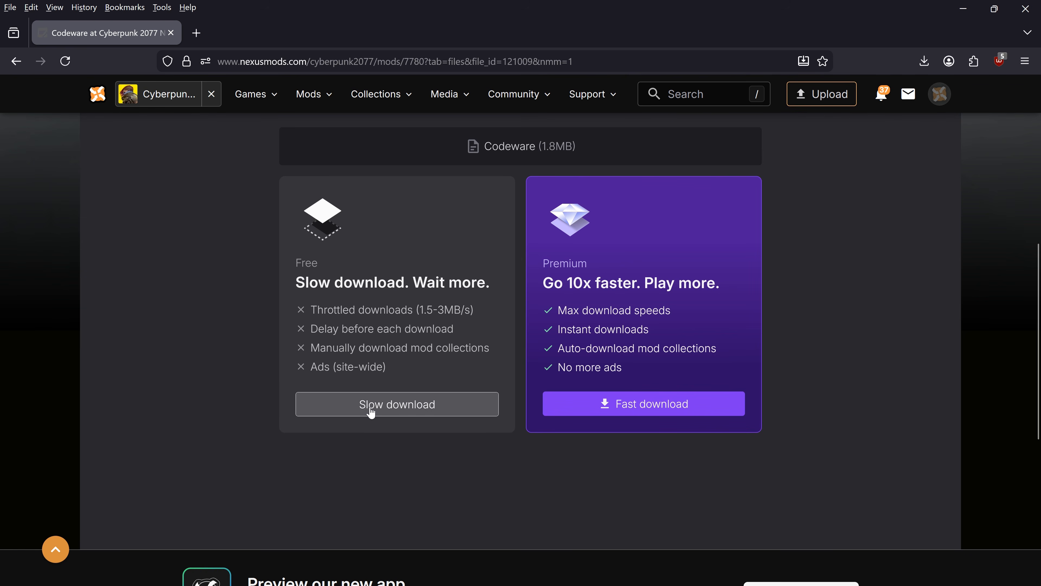
click(371, 411)
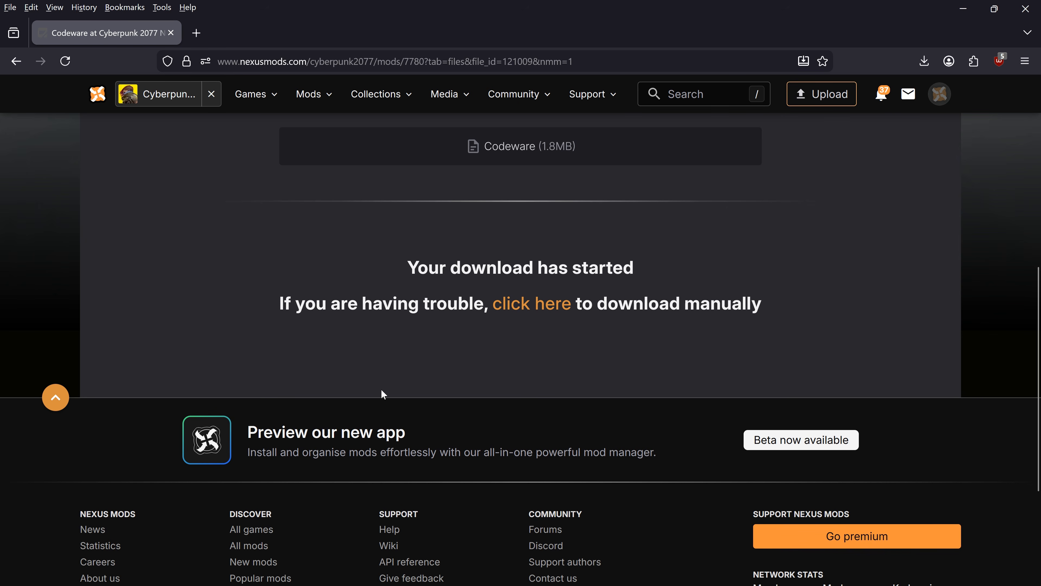
Search Nexus Mods for redscript and open its mod page
click(676, 89)
text(re)
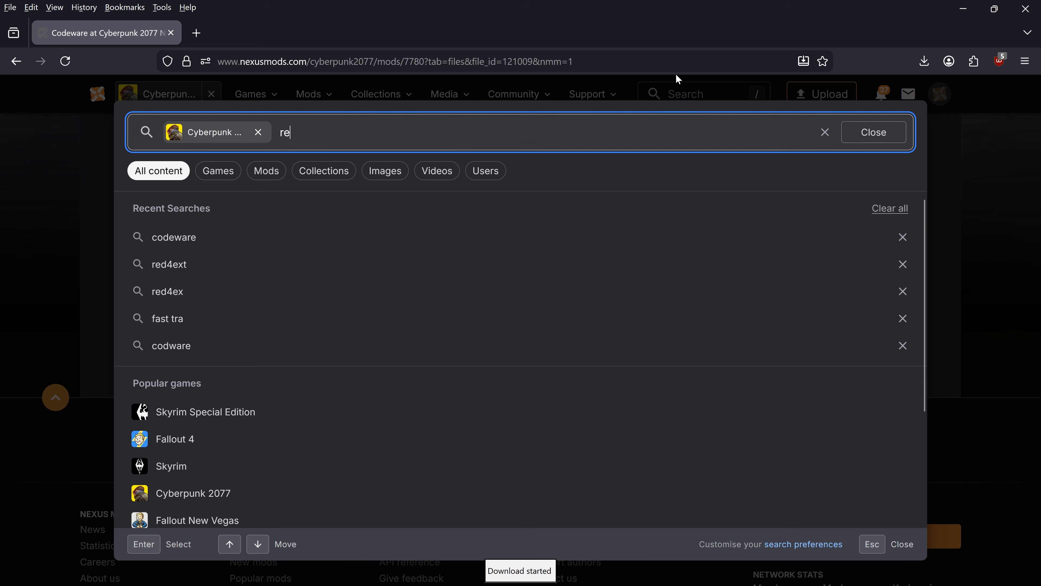
text(dscrip)
click(214, 267)
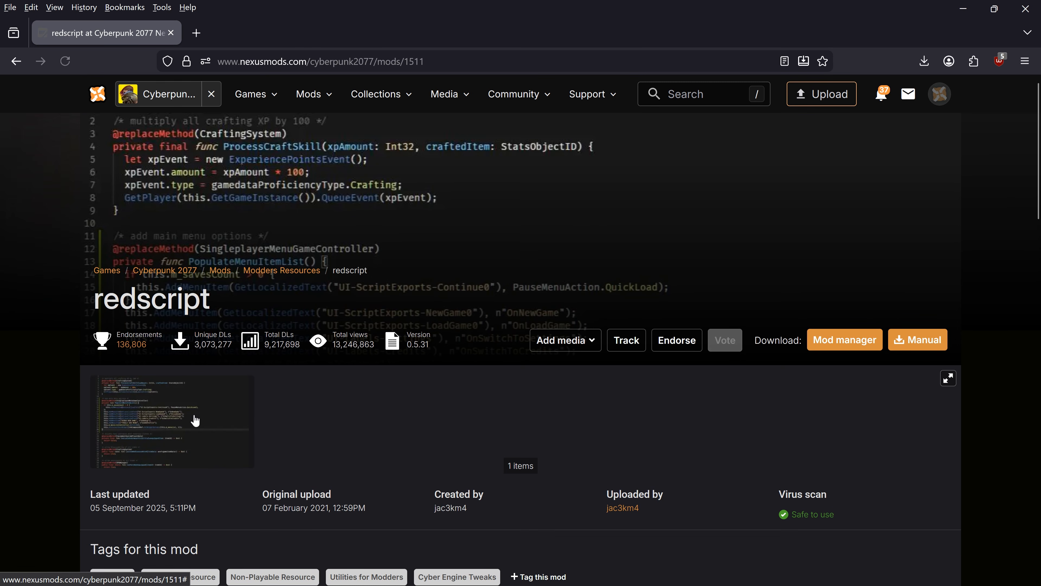
Download the redscript main file with the mod manager option at slow speed
scroll(193, 418, down, 5)
click(192, 416)
scroll(222, 303, down, 5)
click(246, 455)
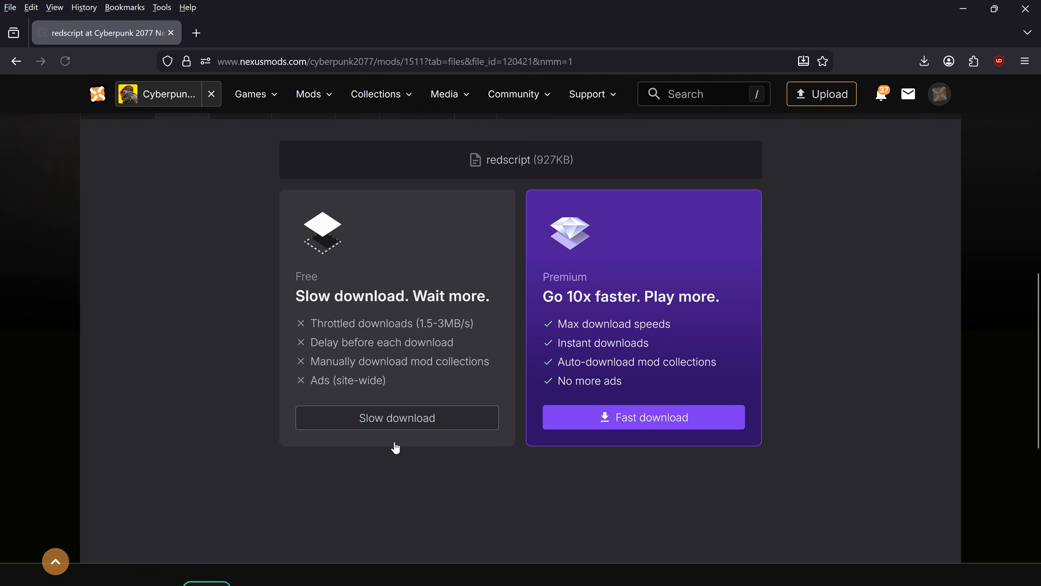
click(404, 423)
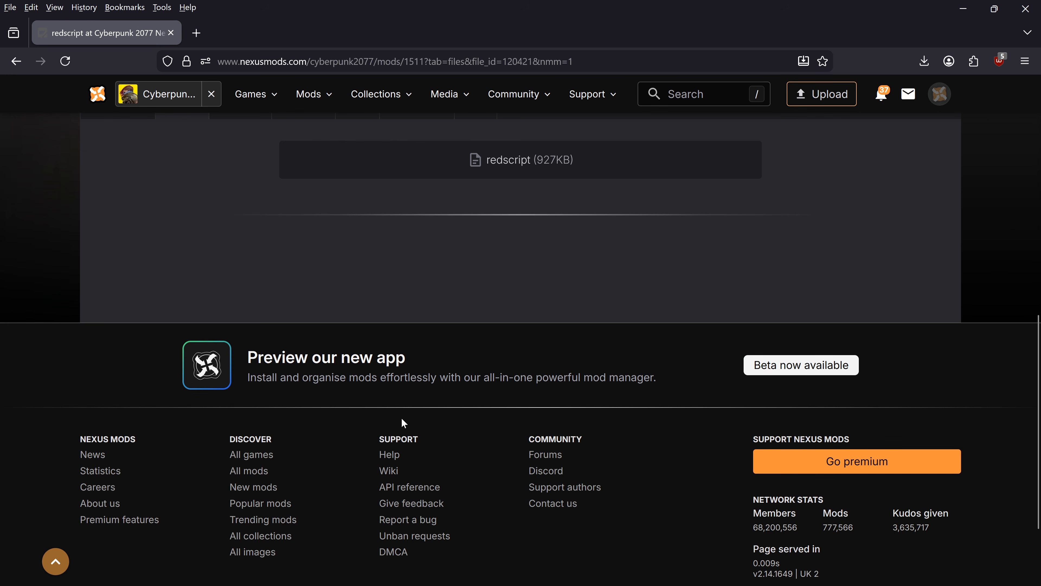
Find the TweakXL mod by searching "tweakxl" and download its 1.11.2 main file with the mod manager option at slow speed
click(679, 100)
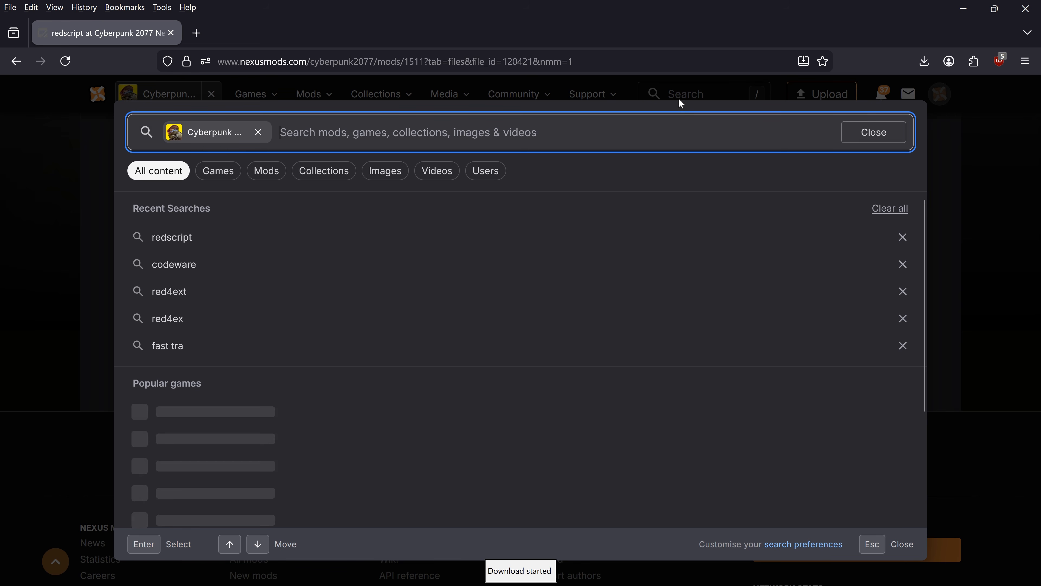
text(tweak)
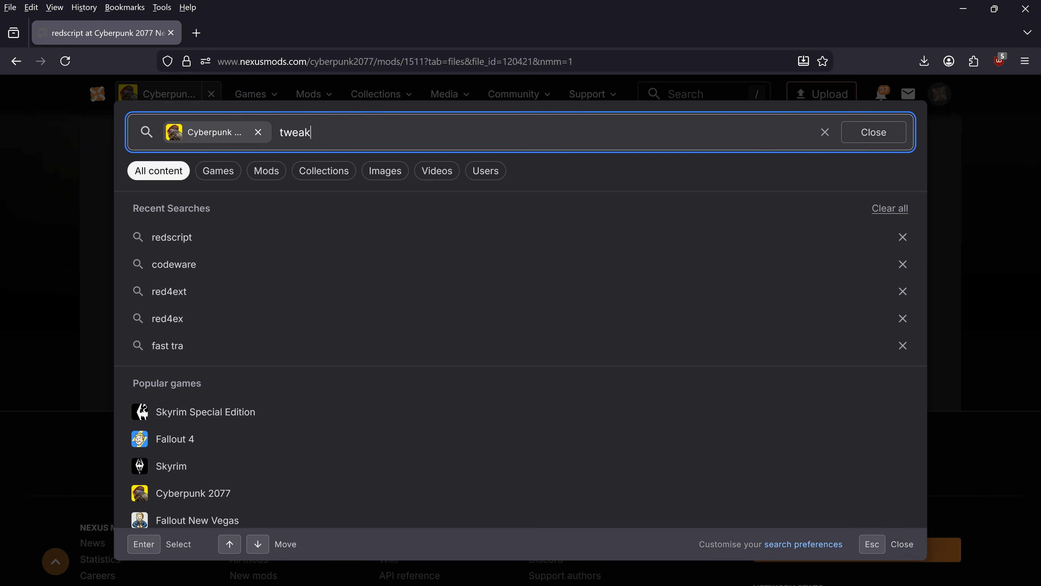
text(xl)
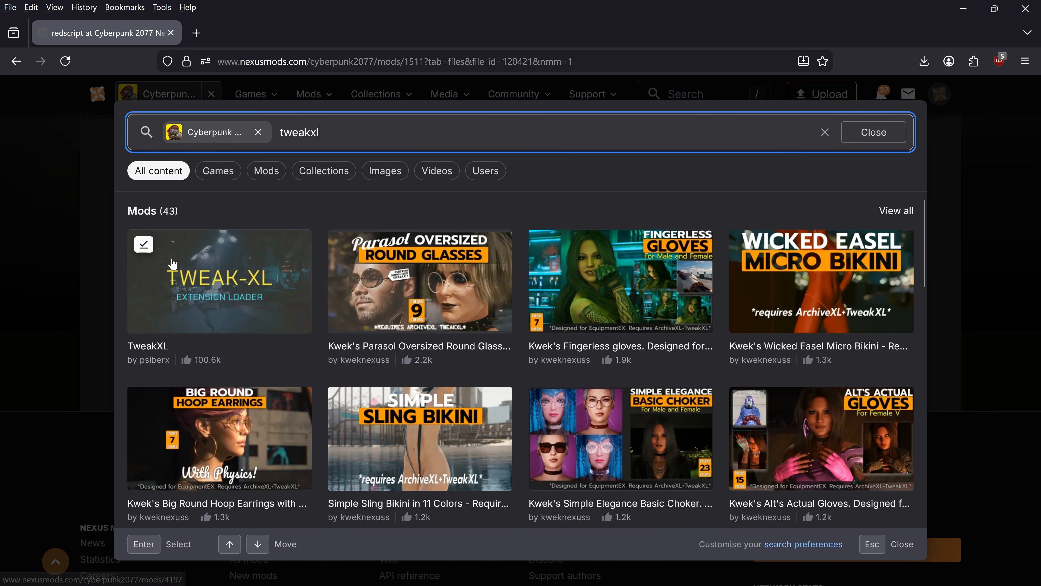
click(173, 263)
click(273, 427)
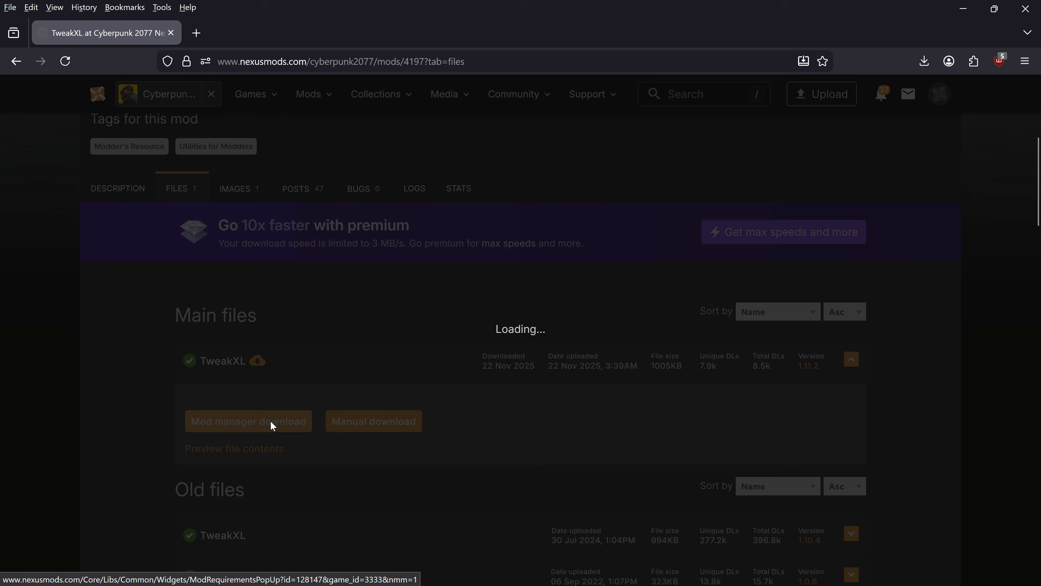
click(377, 392)
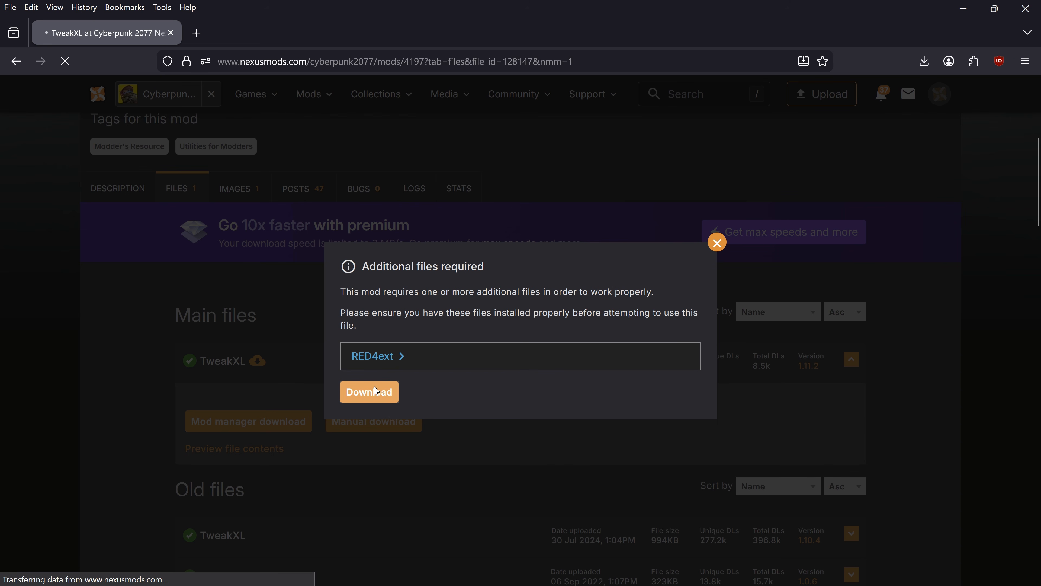
click(392, 404)
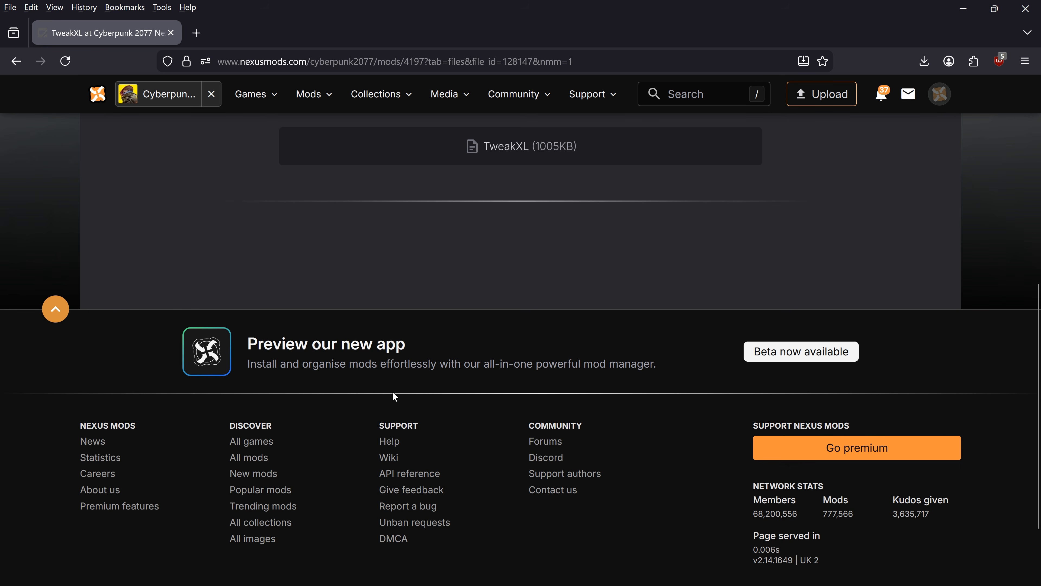
Search Nexus Mods for "archive xl" and open the ArchiveXL mod page
key(alt+Left)
click(687, 98)
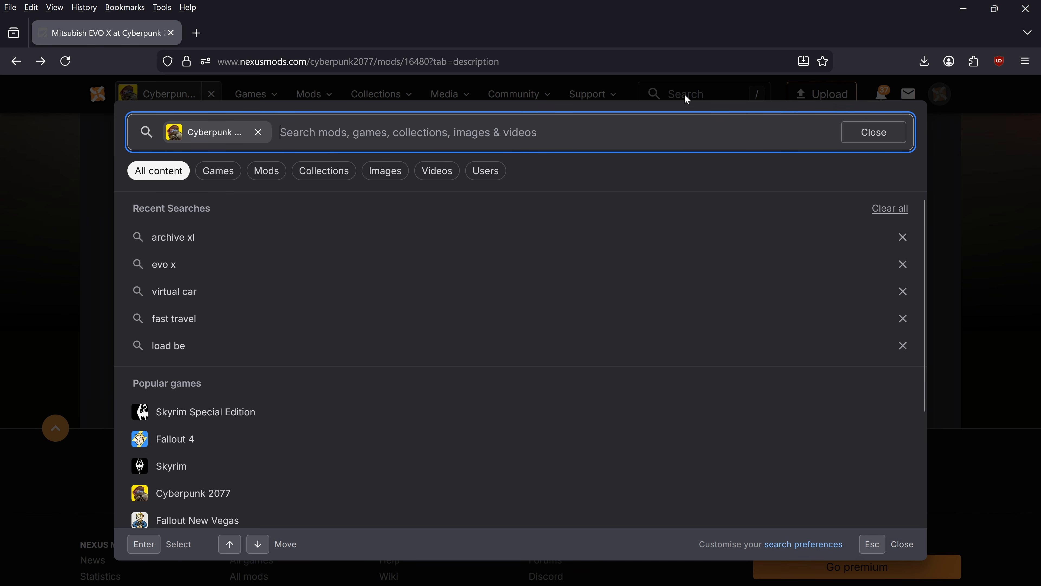
text(archive xl)
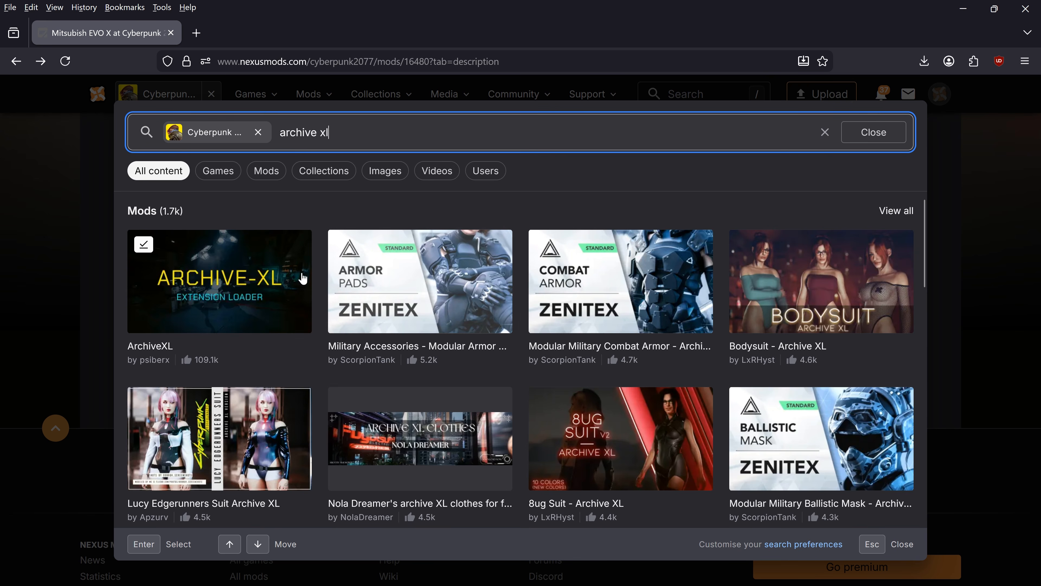
click(242, 261)
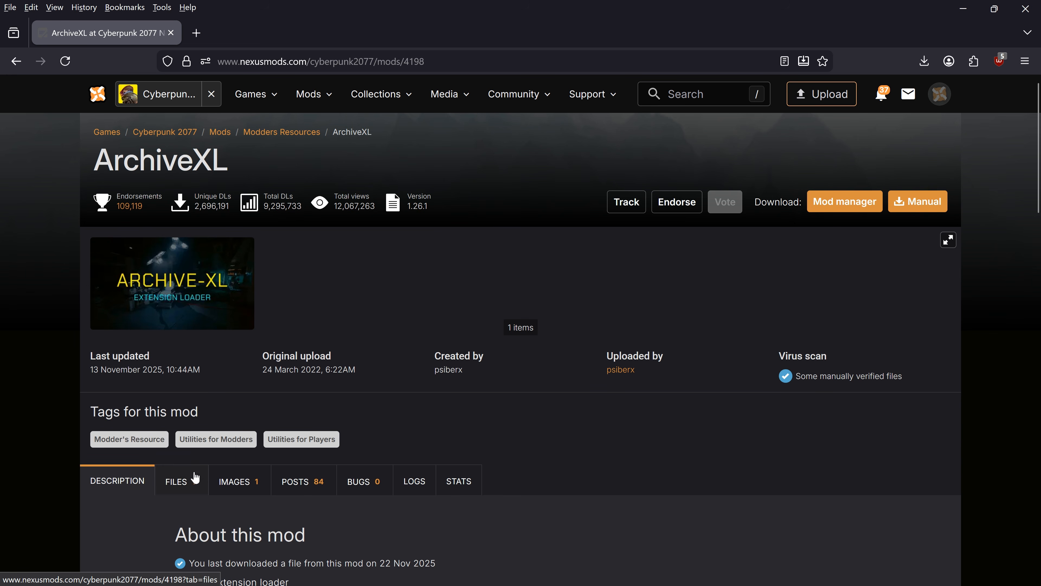
Download the ArchiveXL 1.26.1 main file with the mod manager option at slow speed
click(195, 476)
scroll(88, 298, down, 10)
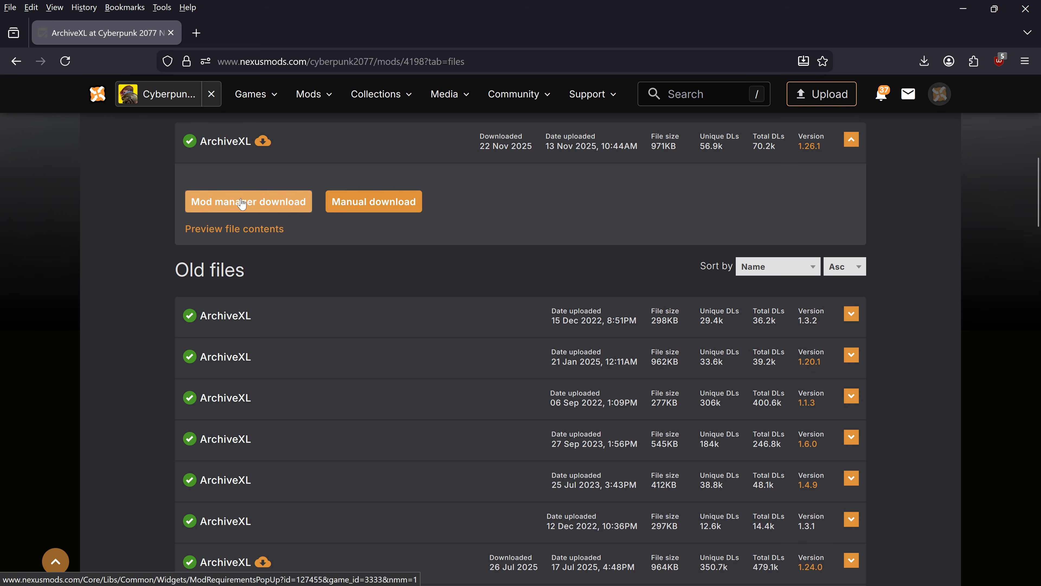
click(242, 203)
click(370, 395)
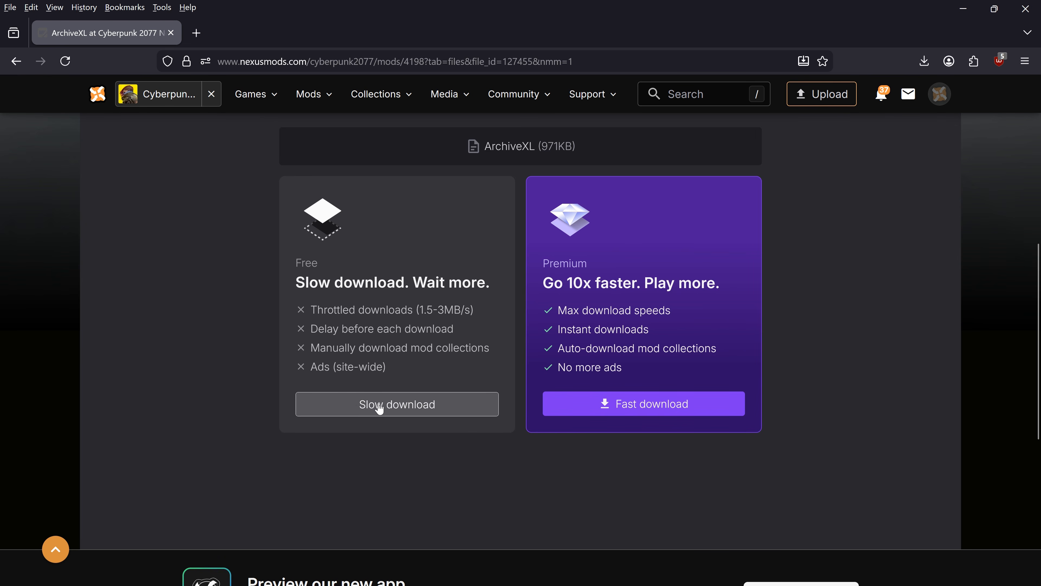
click(379, 406)
Search Nexus Mods for "native settings ui" and open the Native Settings UI mod page
click(685, 97)
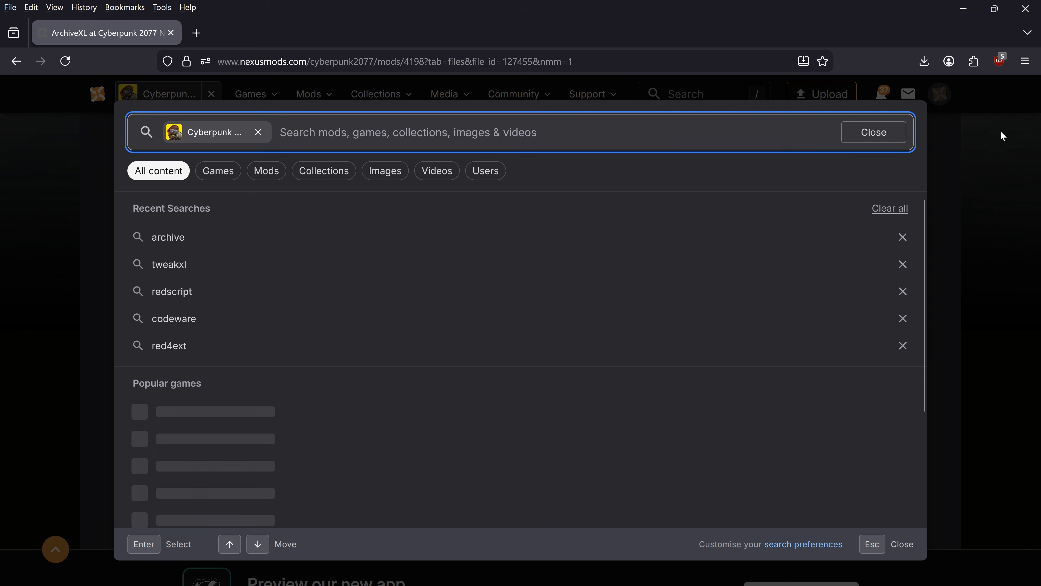
text(native settings u)
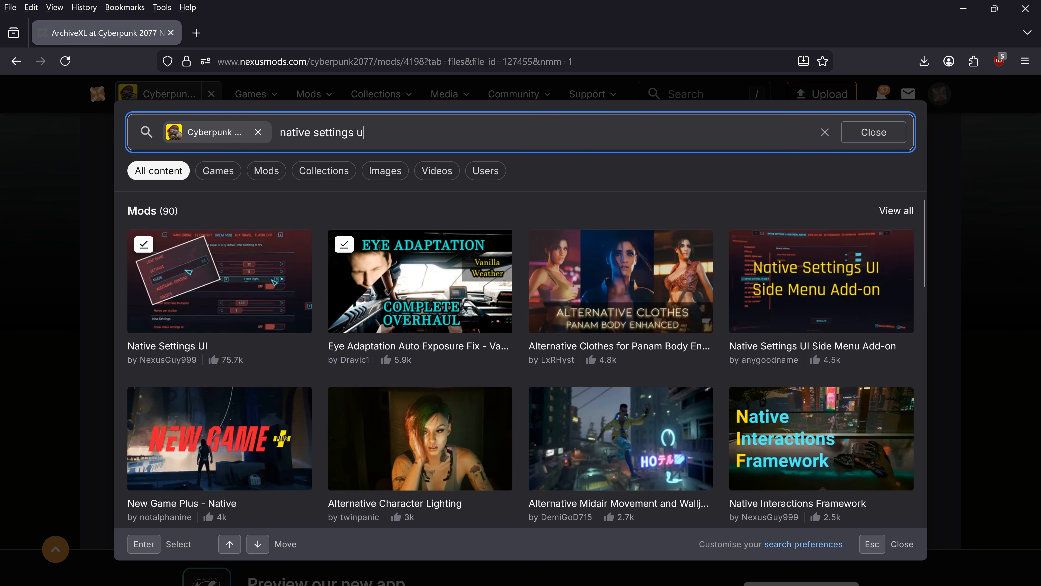
text(i)
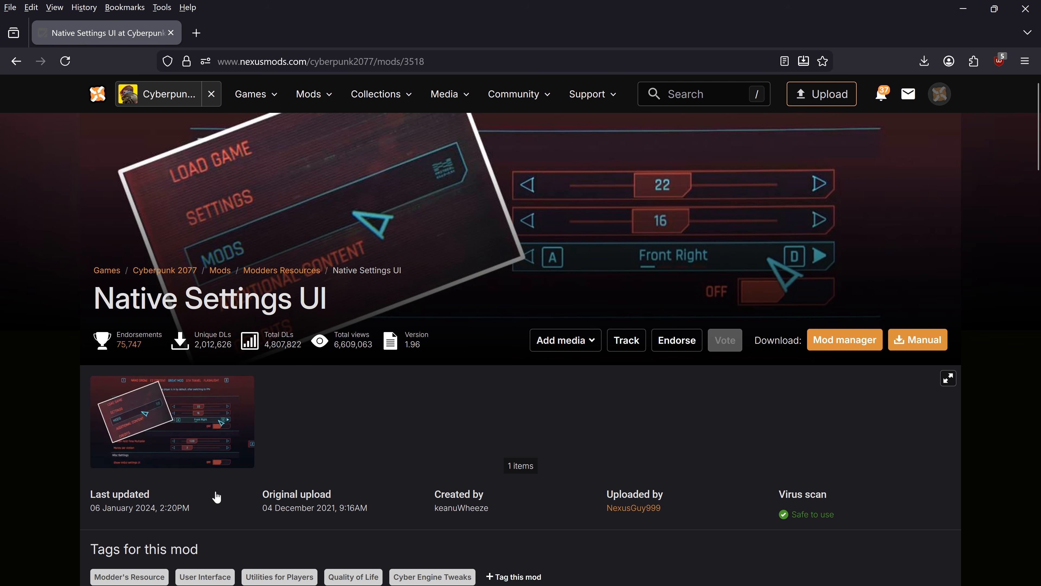
Download the Native Settings UI 1.96 main file with the mod manager option at slow speed
scroll(145, 473, down, 10)
click(175, 179)
click(268, 307)
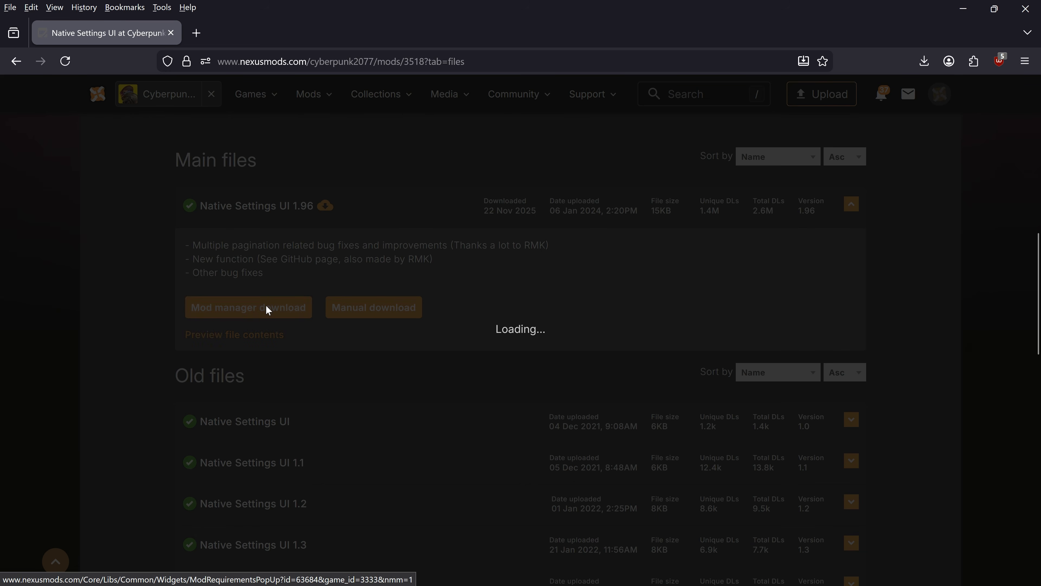
click(370, 392)
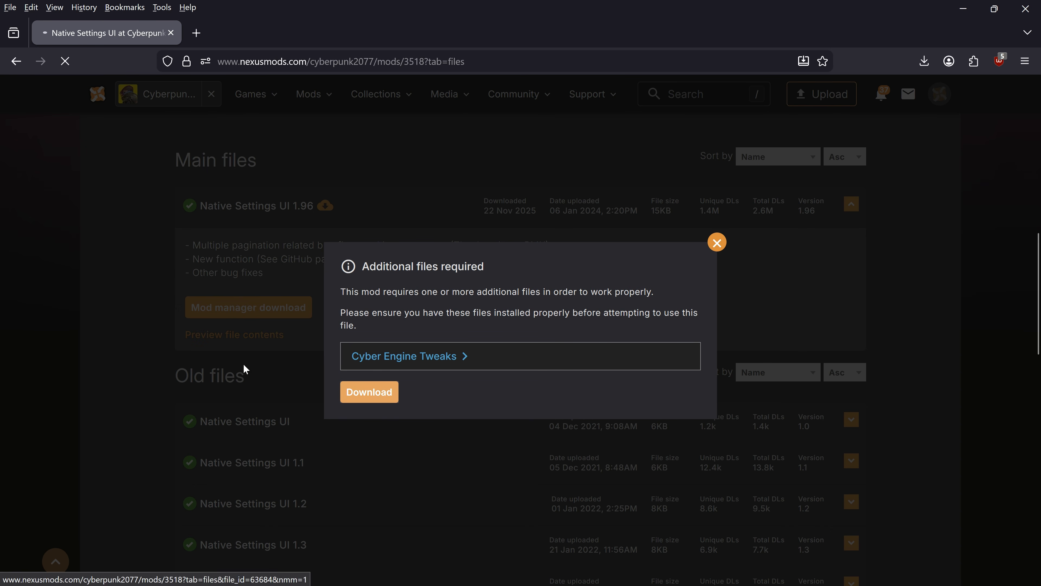
click(307, 415)
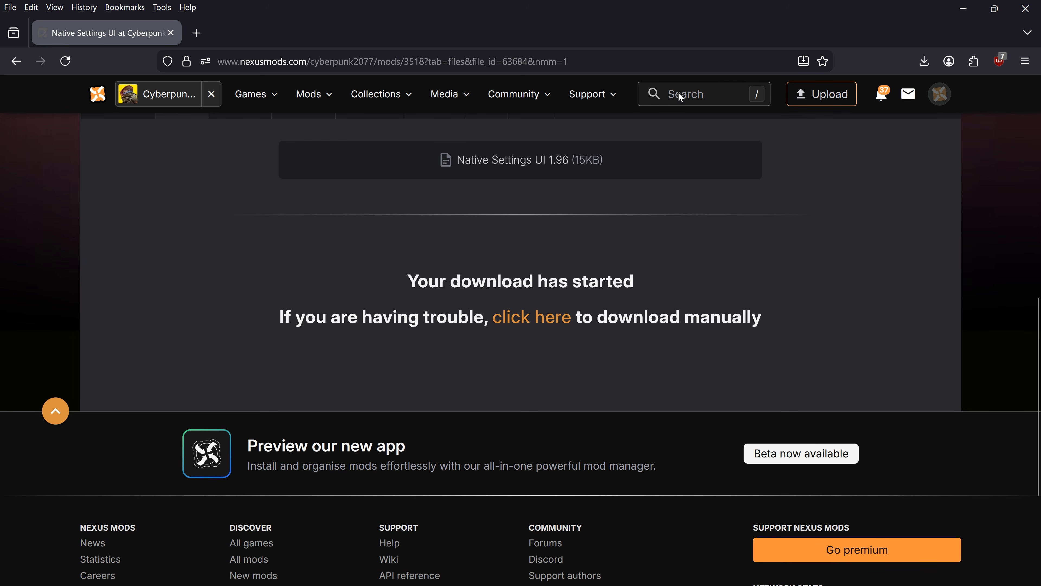
Find the Browser Extension mod by searching "browser e" and download the BrowserExtensionFramework 0.9.7 main file with the mod manager option at slow speed
click(680, 98)
text(browser)
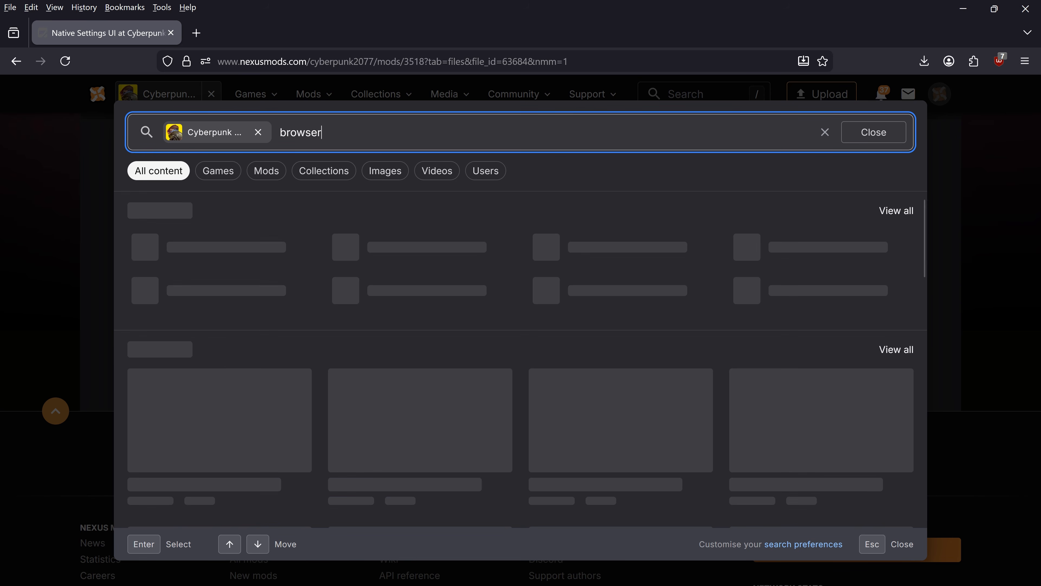
text( e)
click(244, 316)
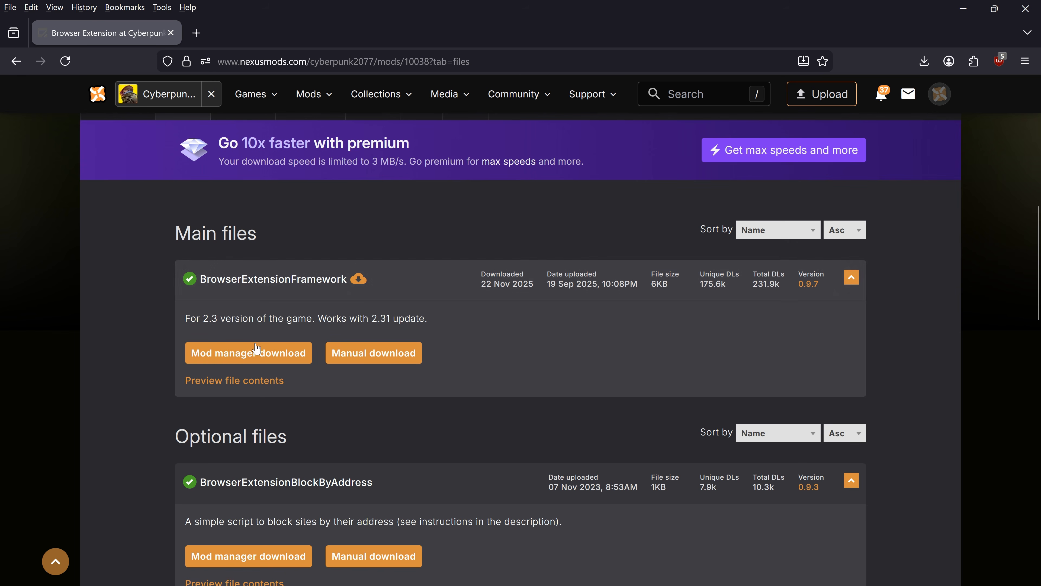
click(264, 355)
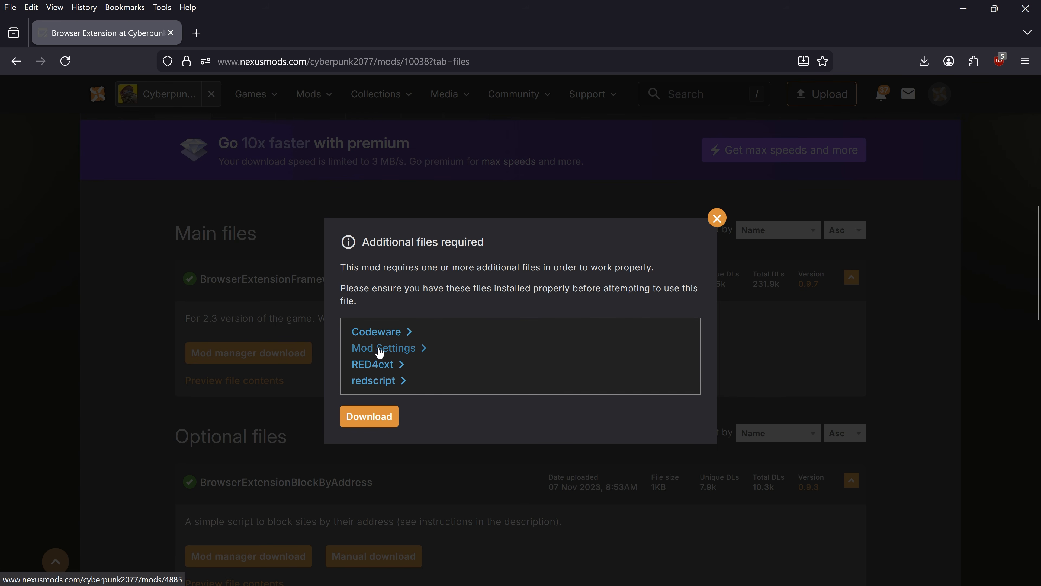
click(379, 412)
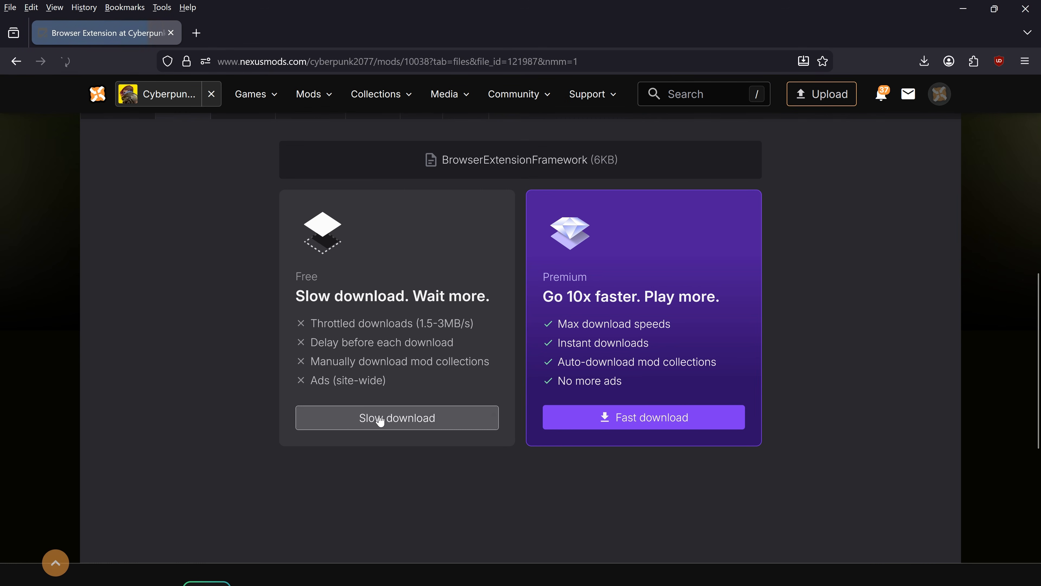
click(396, 419)
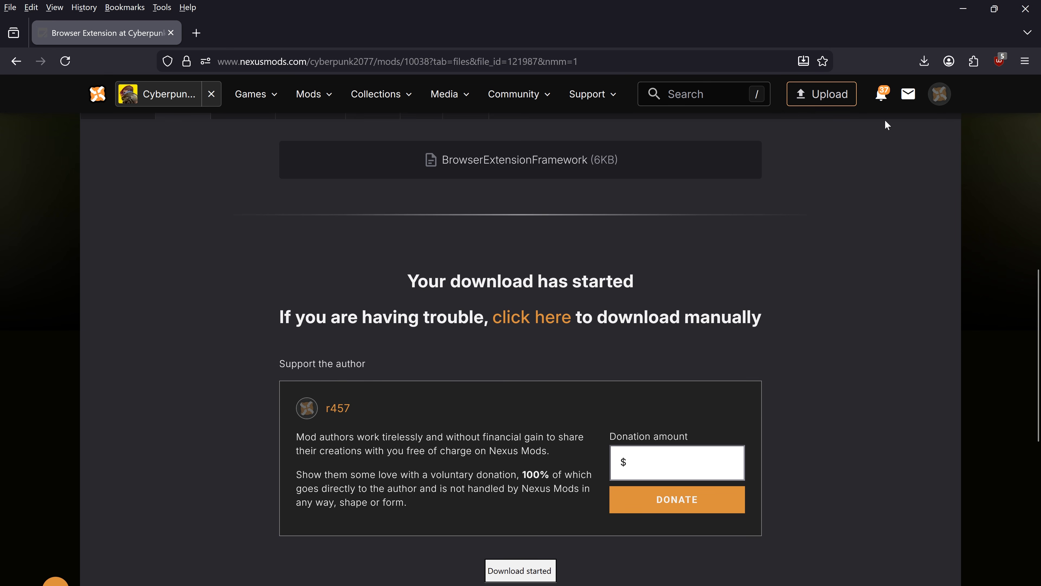
Switch to Mod Organizer and install the downloaded Codeware archive under the name Codeware
key(slash)
click(111, 578)
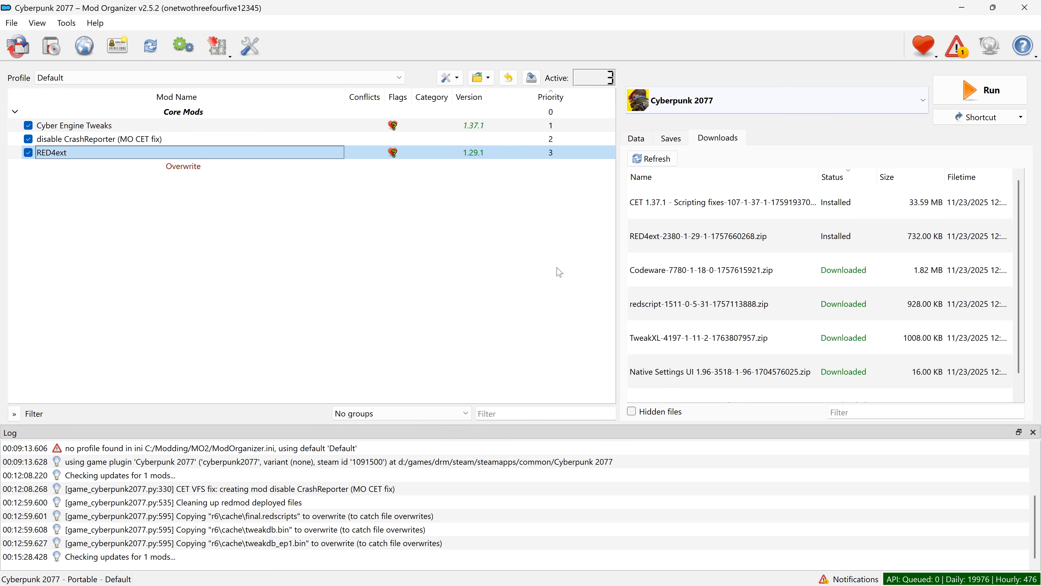
double_click(680, 270)
click(561, 303)
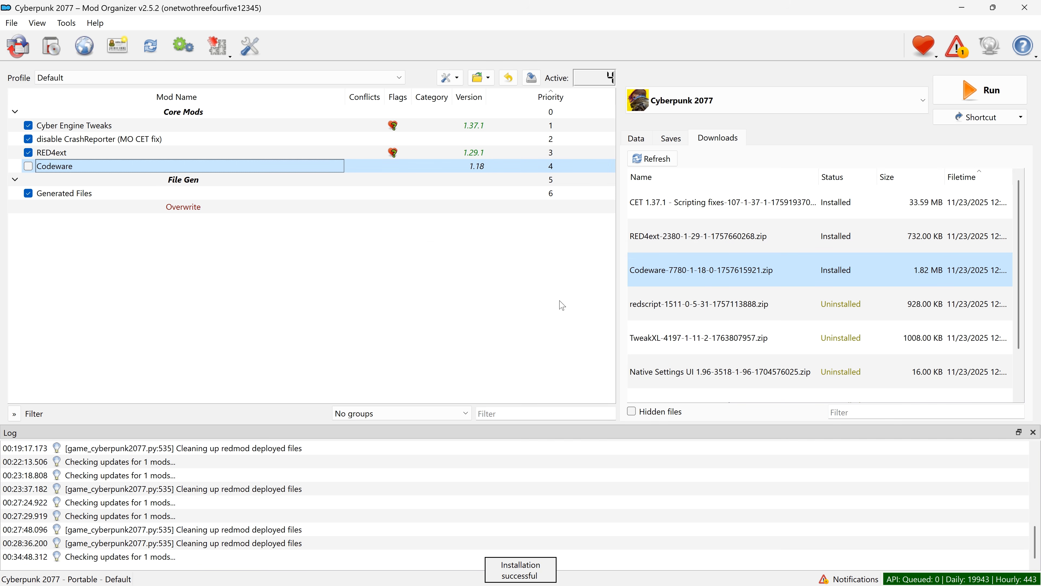
Install the redscript, TweakXL, Native Settings UI and BrowserExtensionFramework downloads directly above the File Gen separator, keeping their suggested names
drag(705, 304, 216, 182)
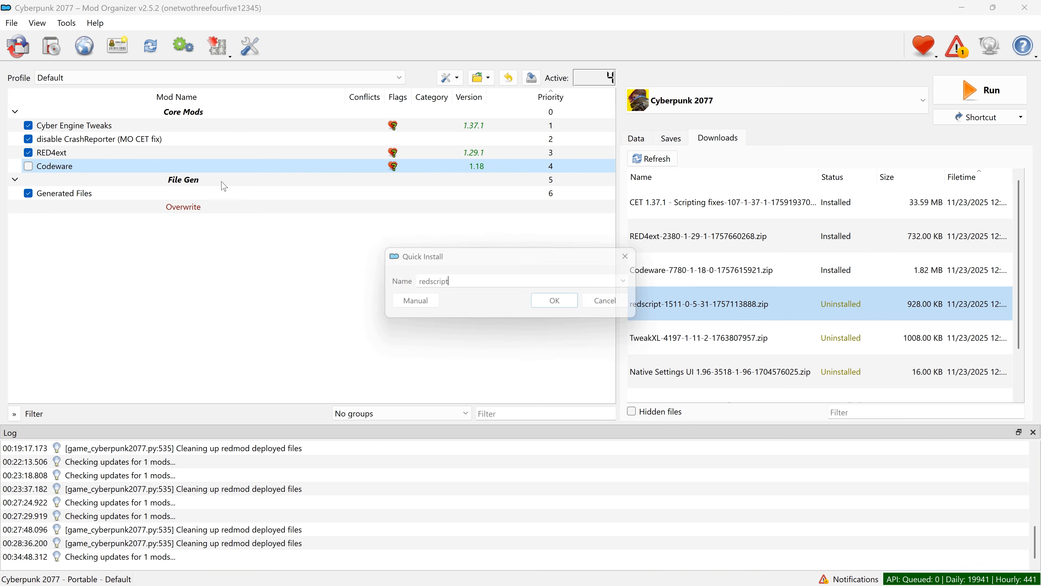
click(582, 303)
drag(705, 338, 214, 187)
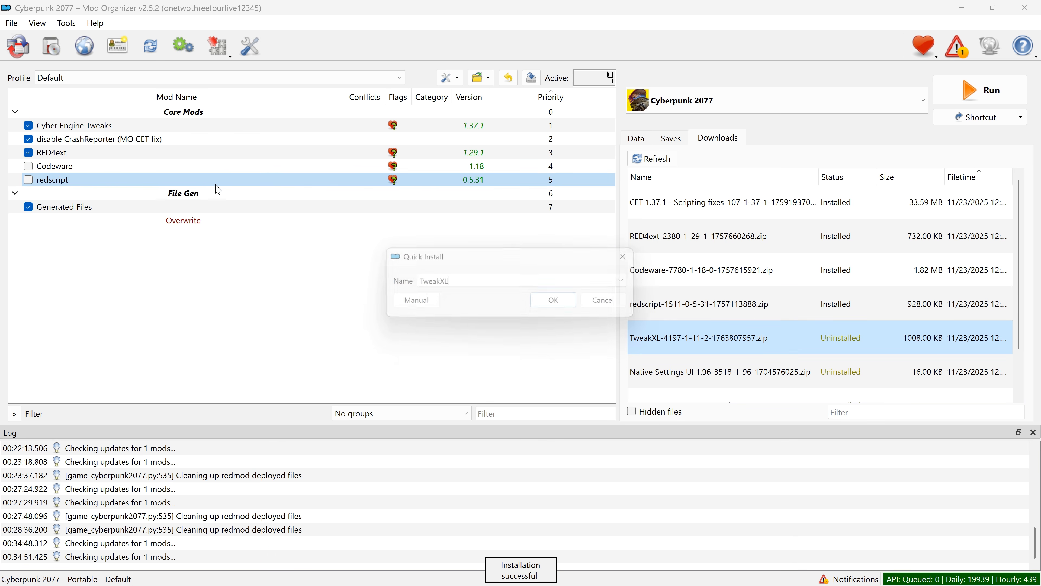
click(551, 304)
drag(733, 373, 207, 201)
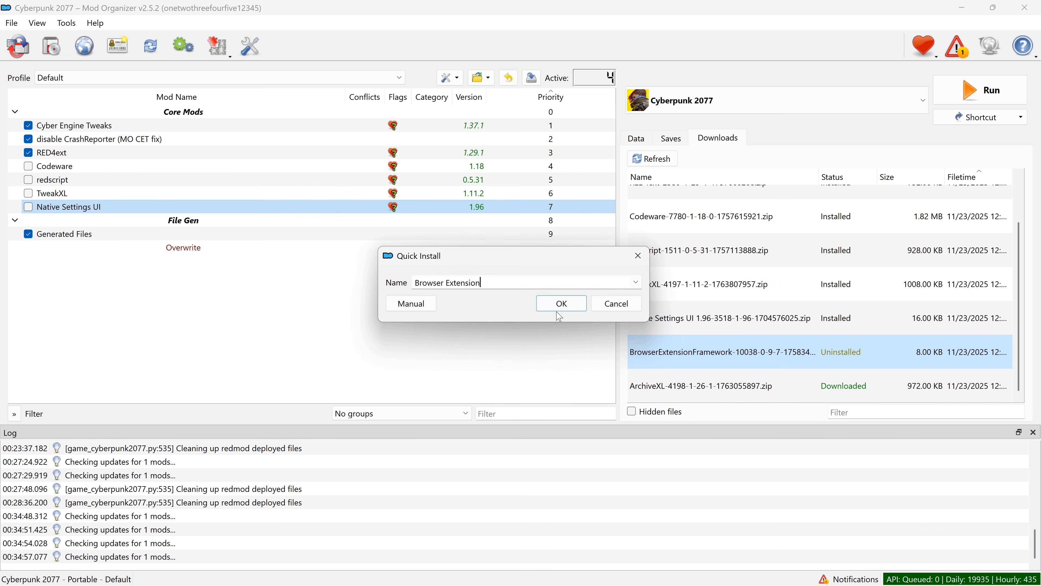
click(560, 306)
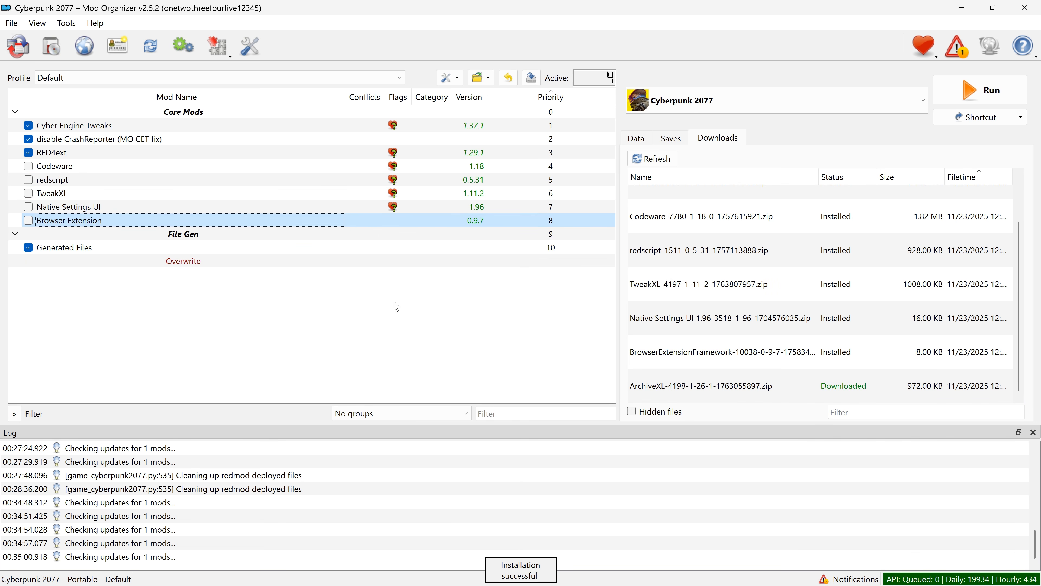
Install the downloaded ArchiveXL archive directly below Codeware in the Core Mods group, keeping the suggested name
drag(689, 388, 236, 177)
click(553, 304)
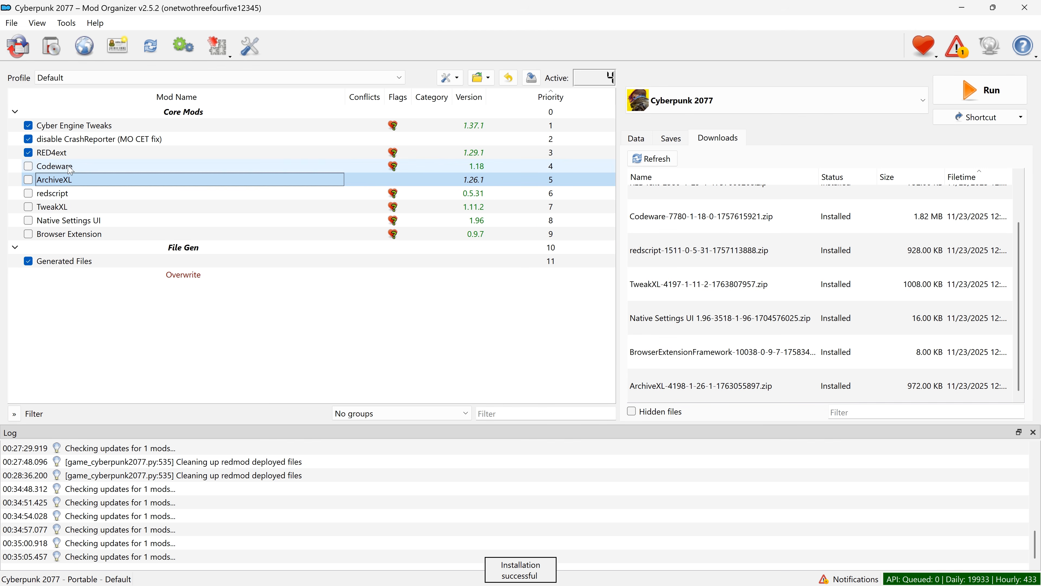
Enable Codeware, ArchiveXL, redscript, TweakXL, Native Settings UI and Browser Extension, and reorder ArchiveXL to sit directly below TweakXL
click(29, 167)
click(30, 182)
click(28, 193)
click(28, 207)
click(28, 220)
click(28, 234)
drag(58, 186, 74, 215)
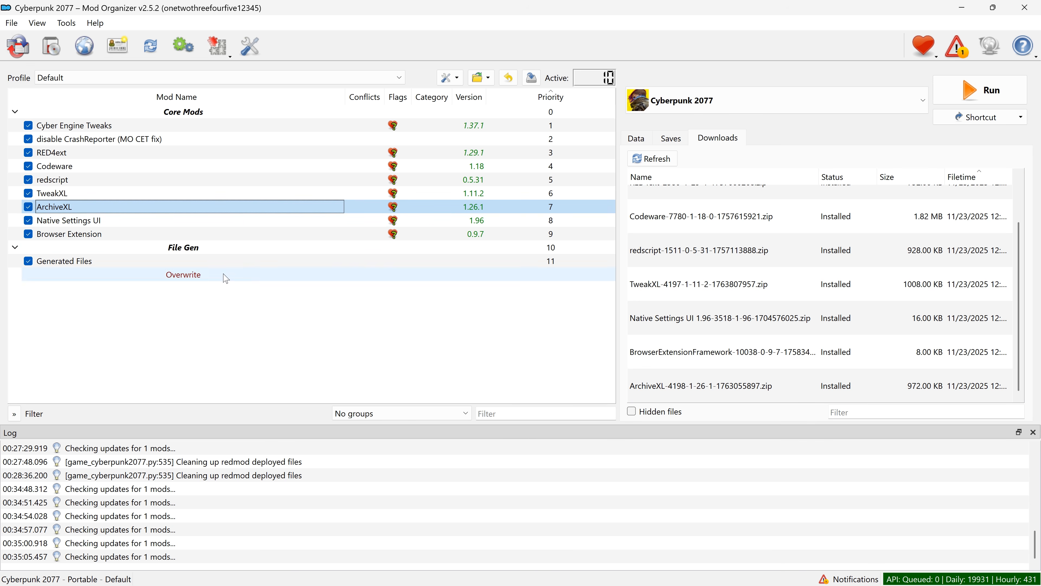
Move the content of Overwrite into the Generated Files mod
click(186, 279)
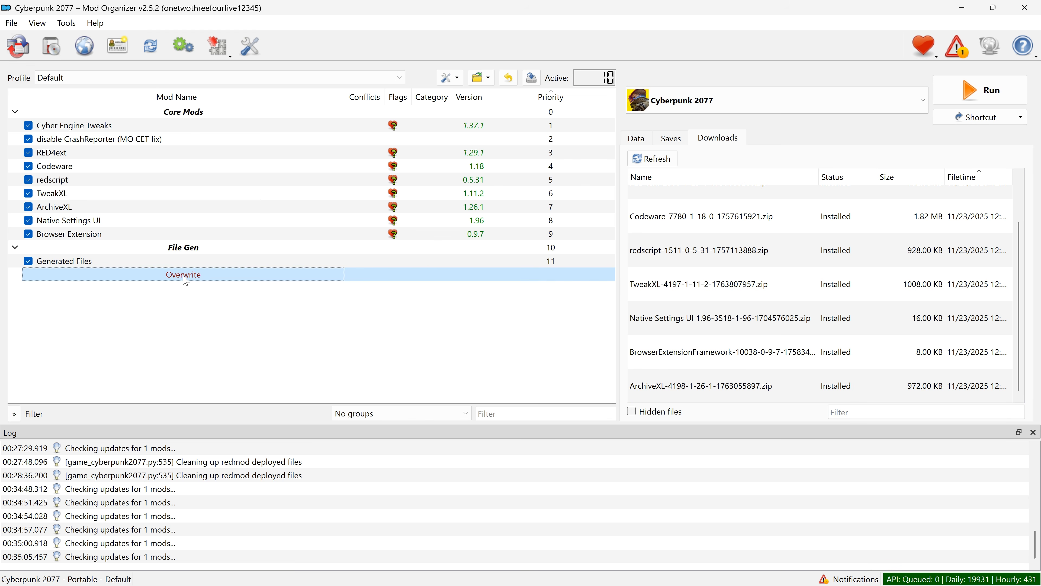
right_click(188, 275)
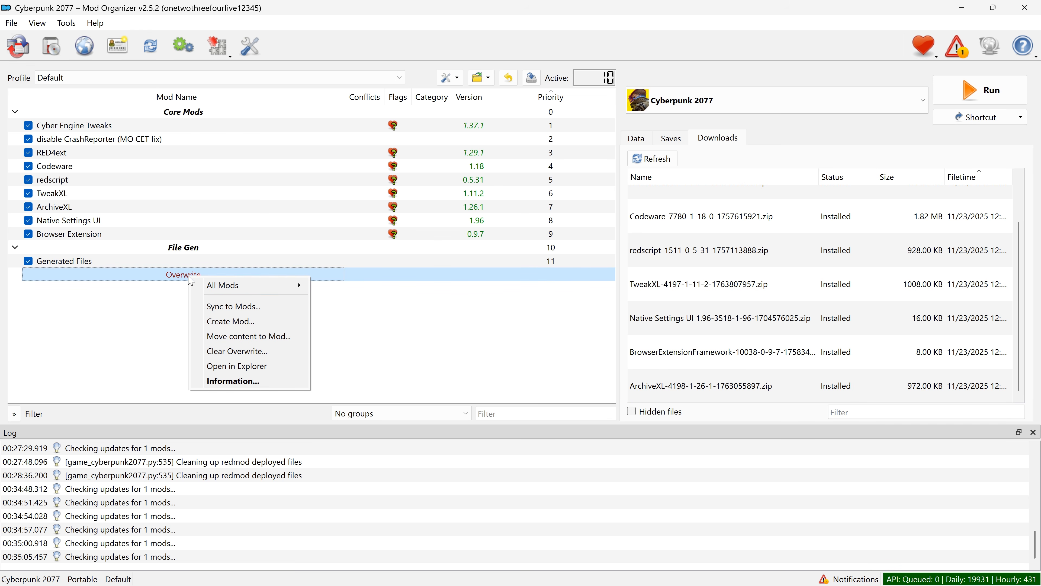
click(250, 336)
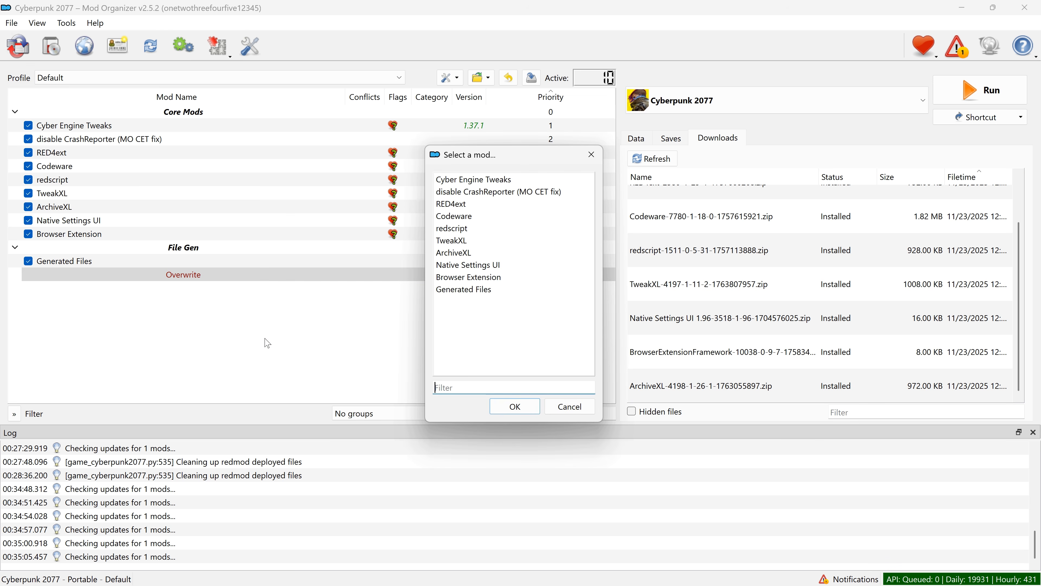
click(475, 290)
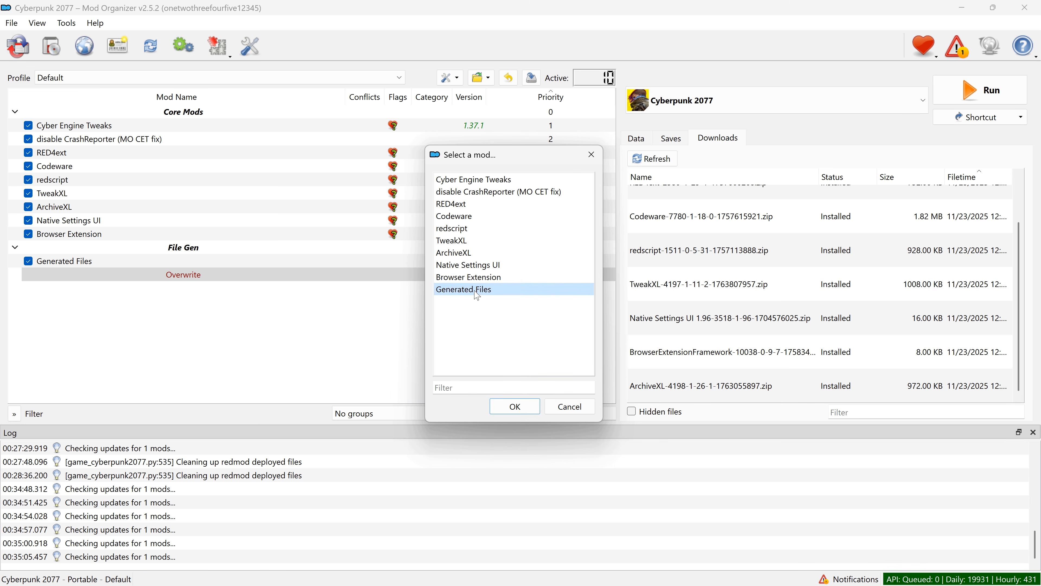
click(515, 406)
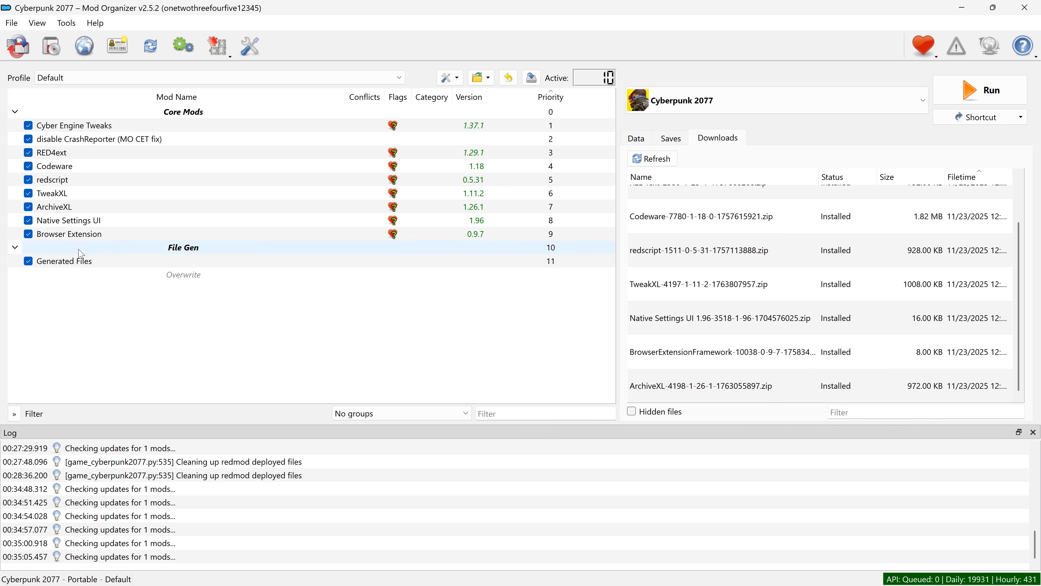
Launch Cyberpunk 2077 from Mod Organizer, hide the Cyber Engine Tweaks overlay and continue past the title screen
click(981, 89)
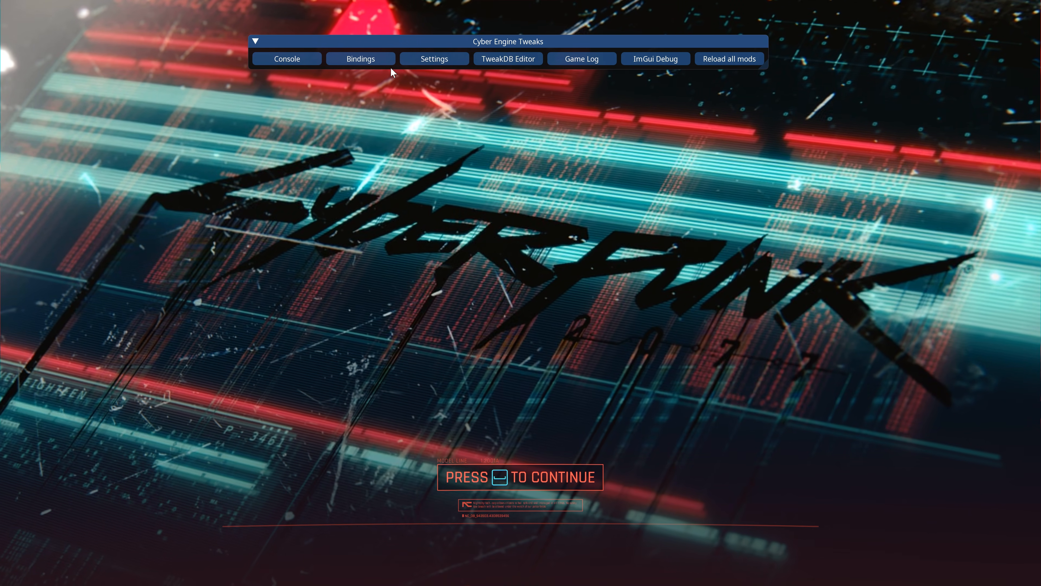
key(grave)
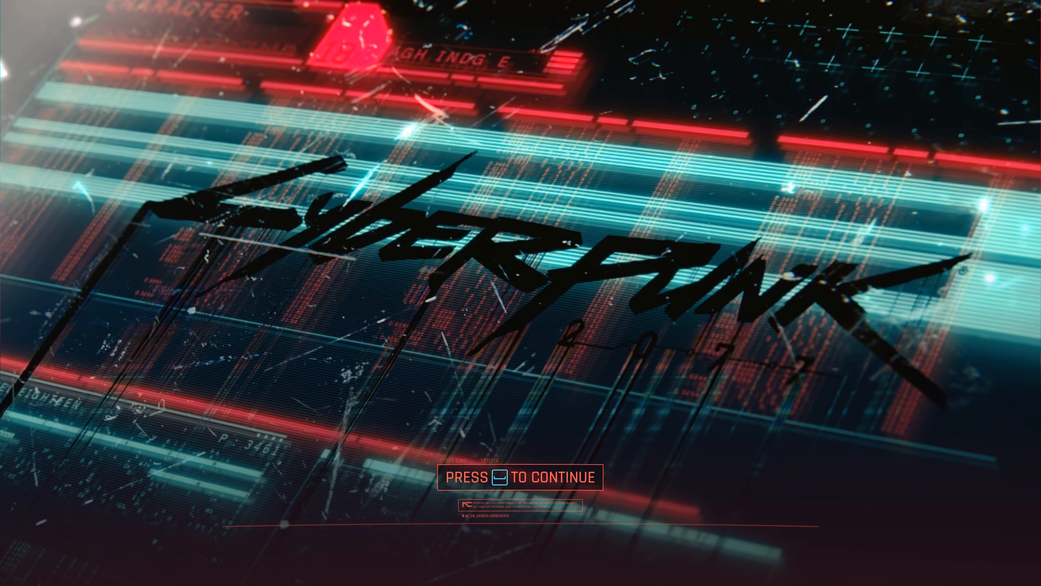
key(space)
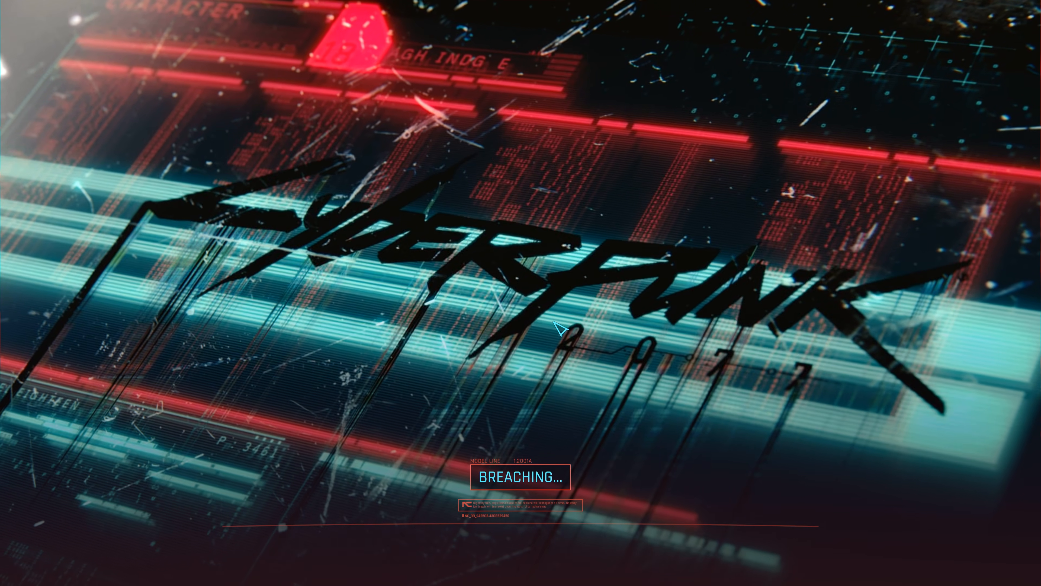
click(152, 240)
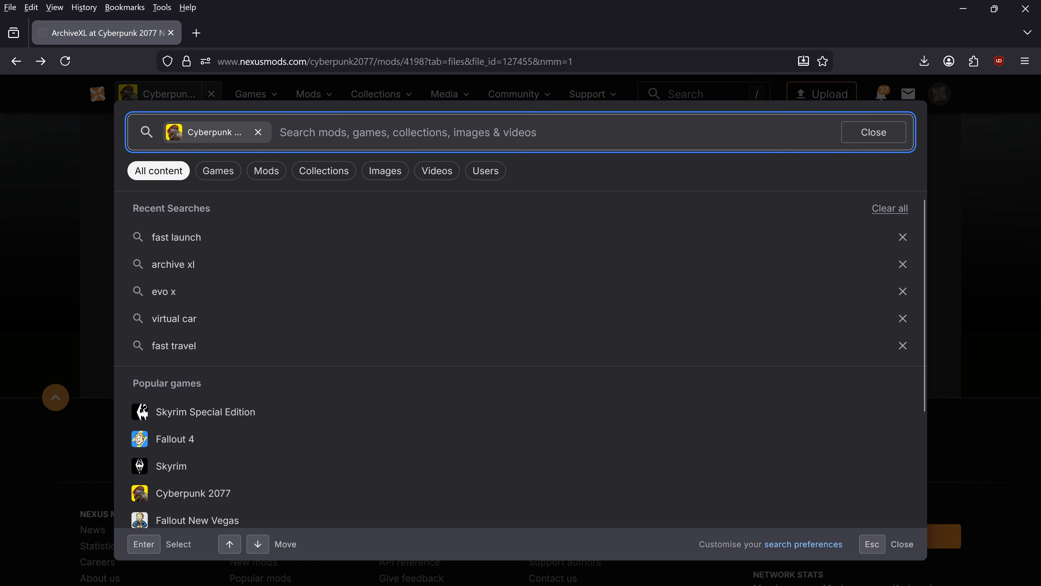
text(lau)
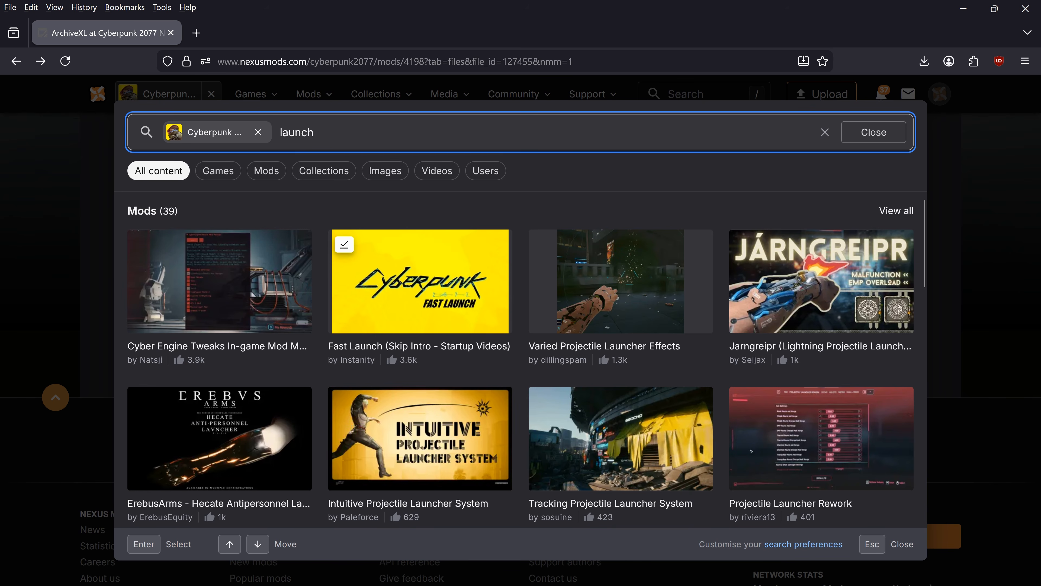
text(nch)
key(BackSpace)
key(BackSpace)
key(BackSpace)
key(BackSpace)
key(BackSpace)
key(BackSpace)
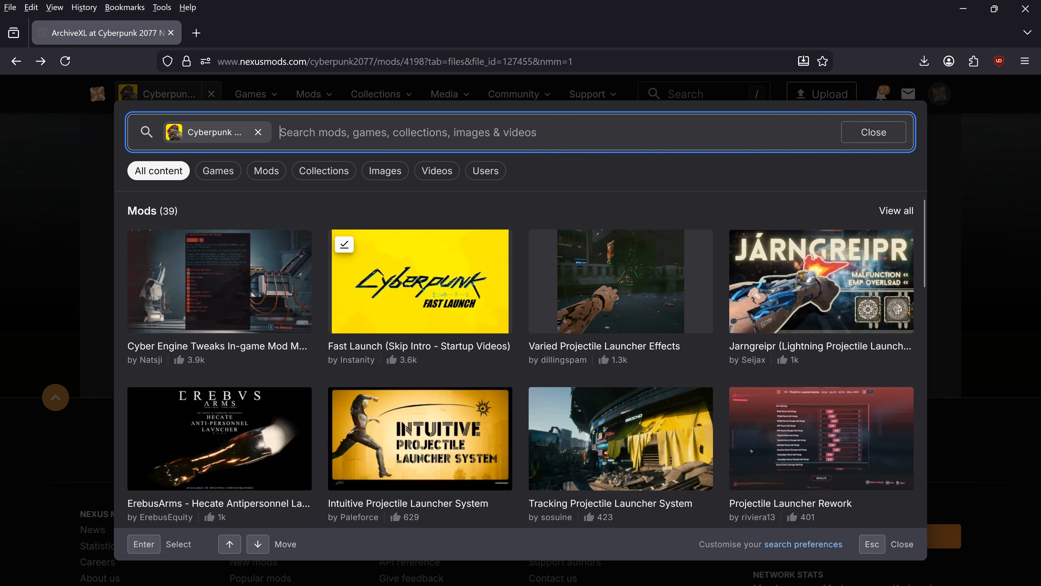
Find the Fast Launch mod by searching "fast laun" and download its Fast Launch 1.1 update file with the mod manager option at slow speed
text(fast laun)
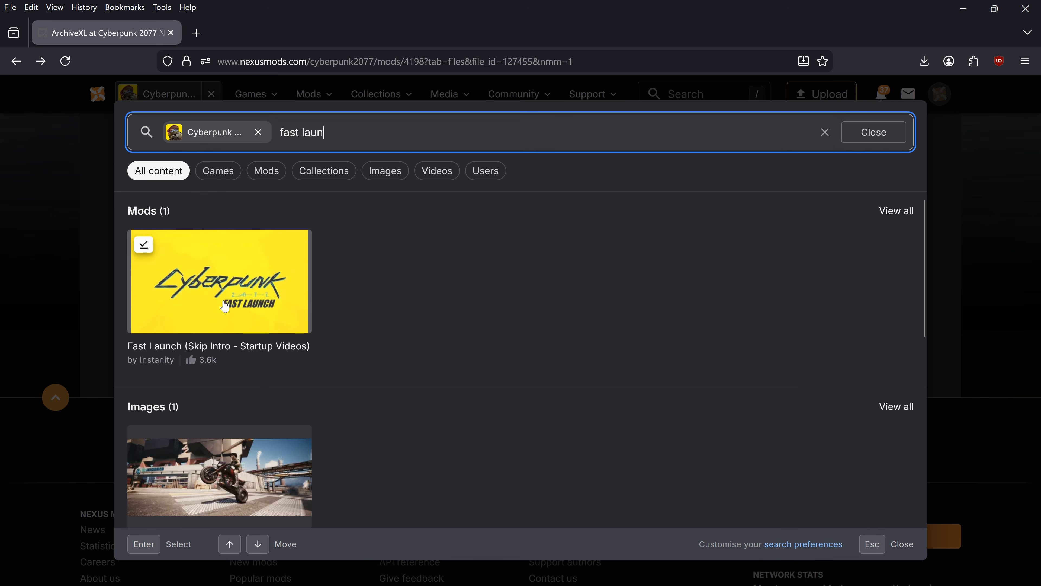
click(208, 276)
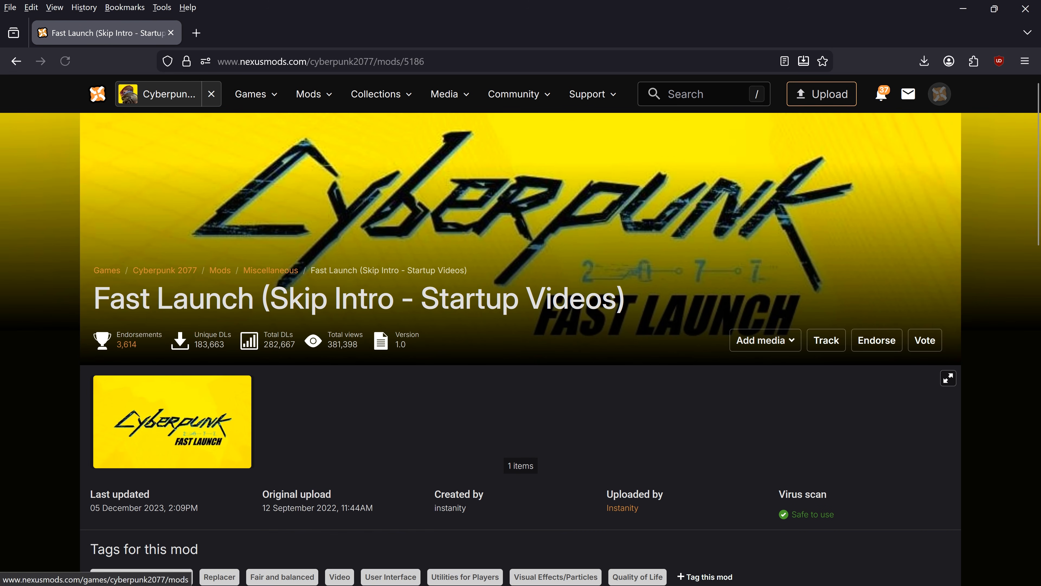
scroll(206, 344, down, 5)
scroll(197, 333, down, 2)
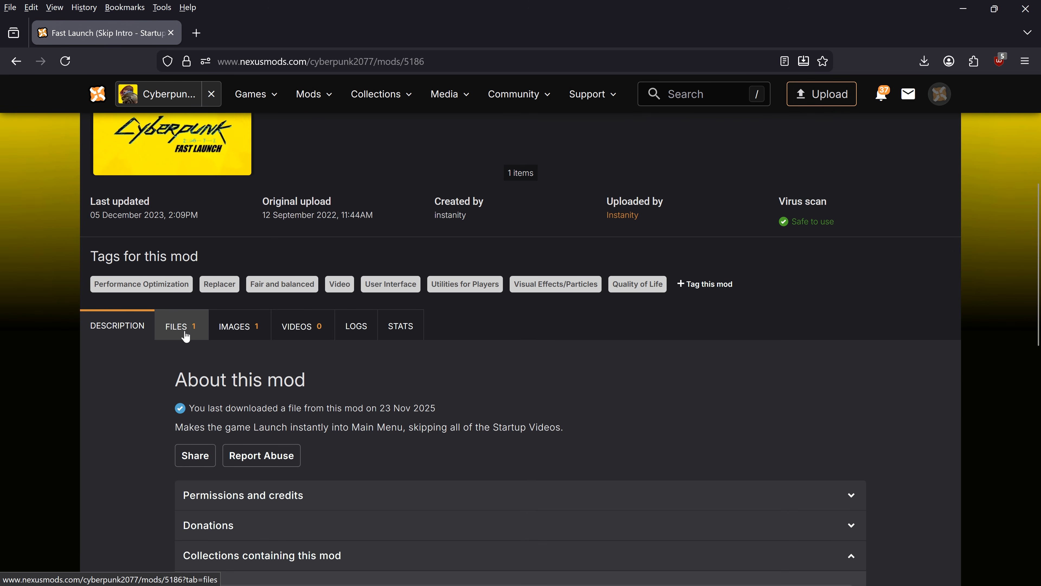
click(186, 334)
scroll(268, 366, down, 5)
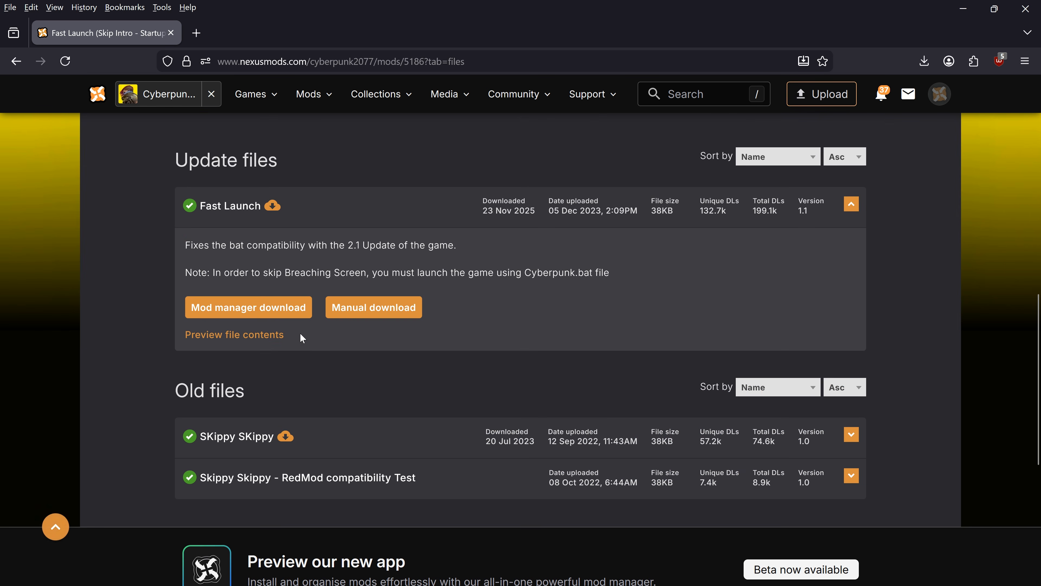
click(213, 310)
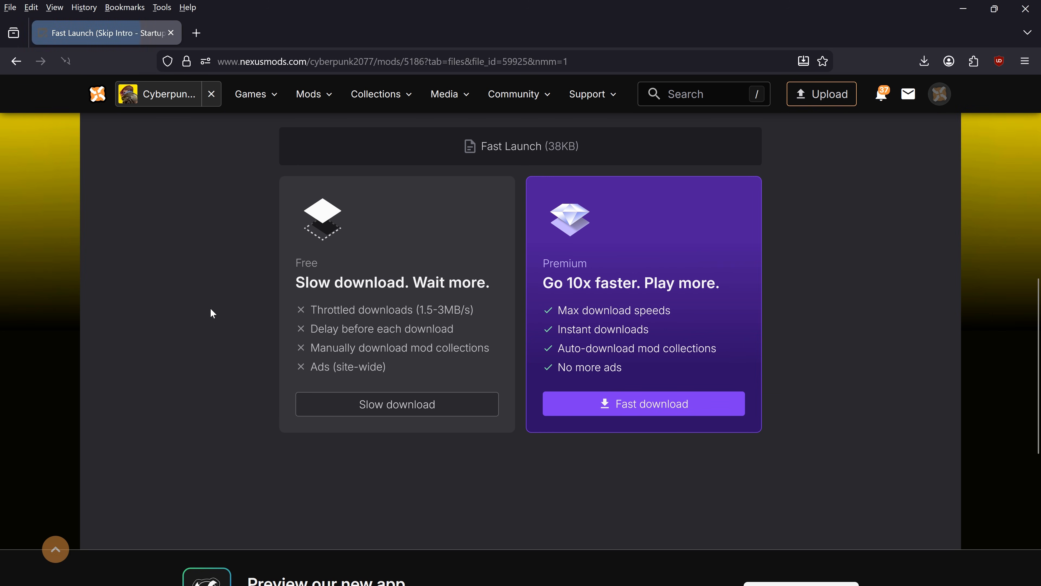
click(456, 407)
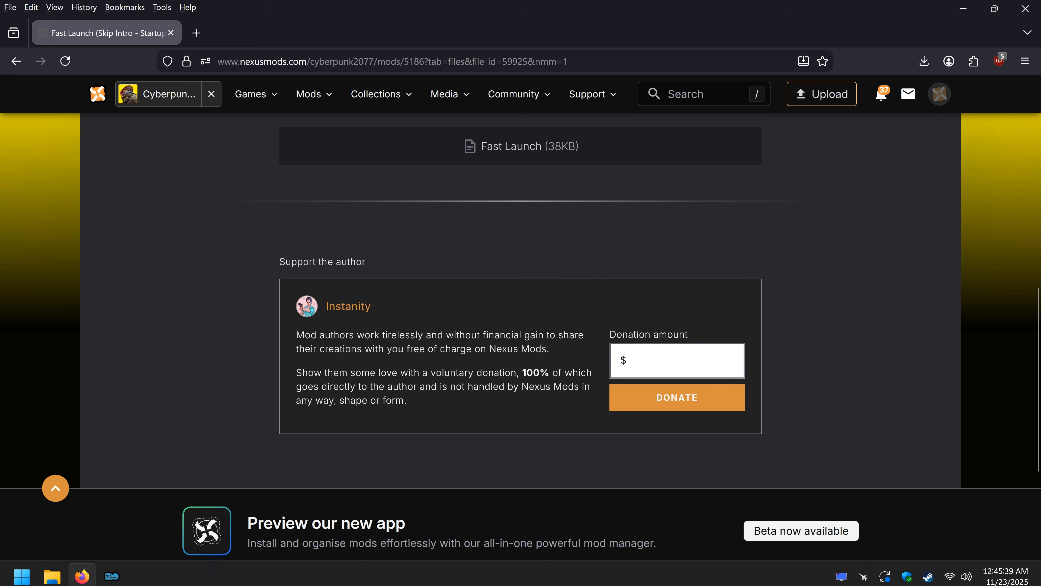
Switch to Mod Organizer and create a separator named QoL directly above the File Gen separator
click(120, 579)
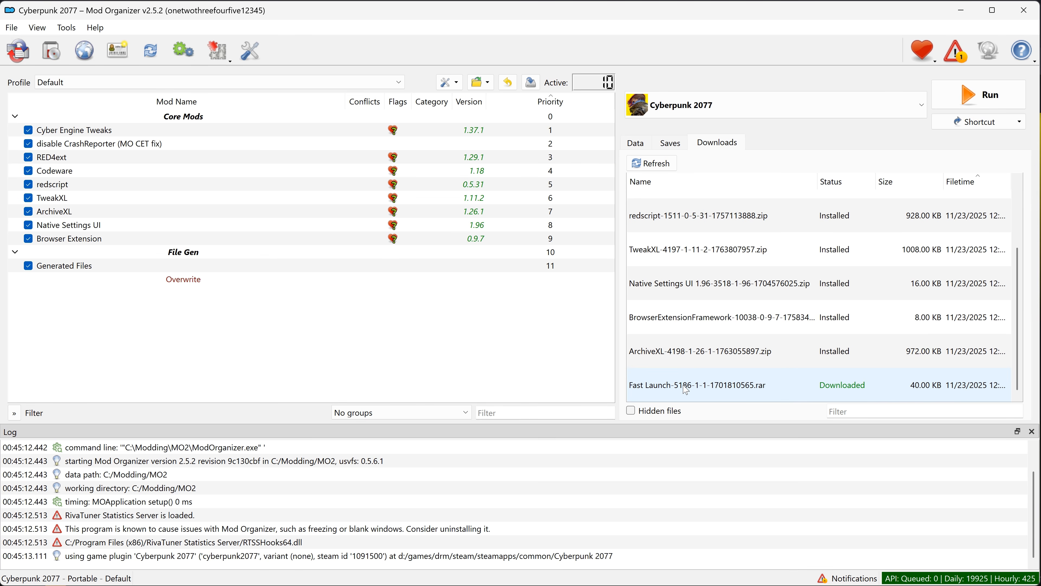
right_click(75, 317)
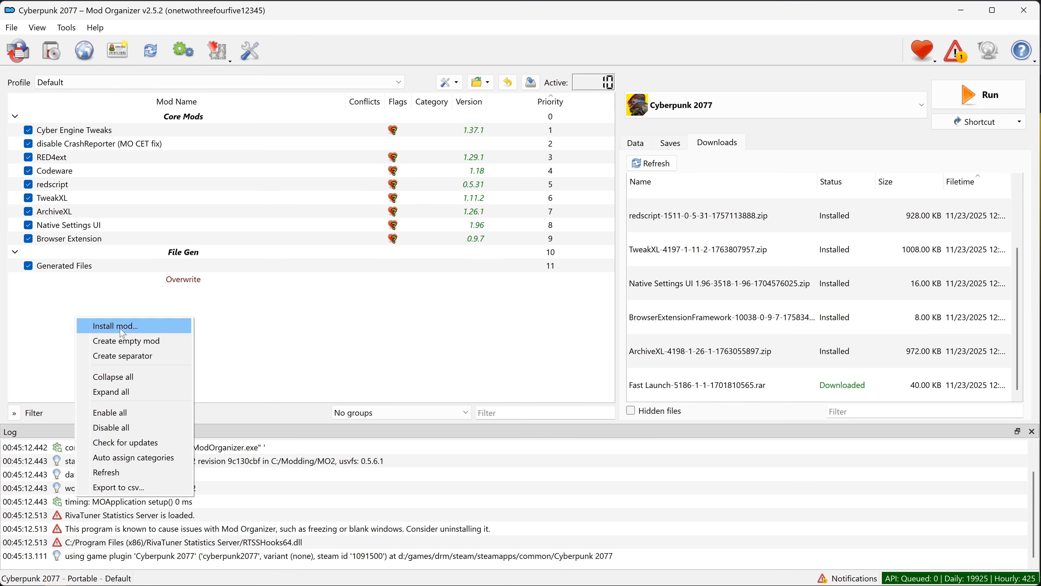
click(163, 356)
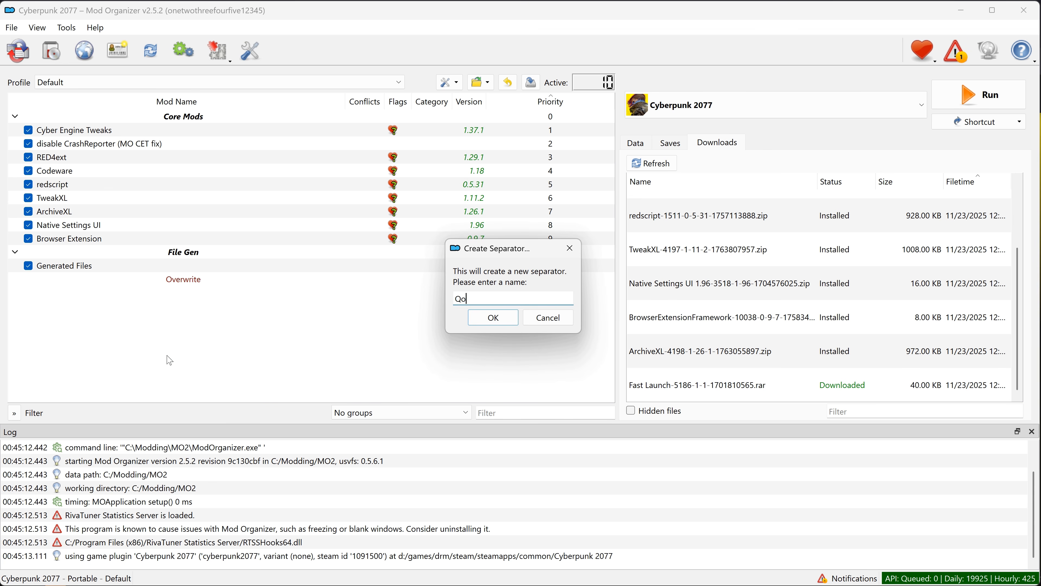
click(498, 320)
drag(323, 279, 324, 249)
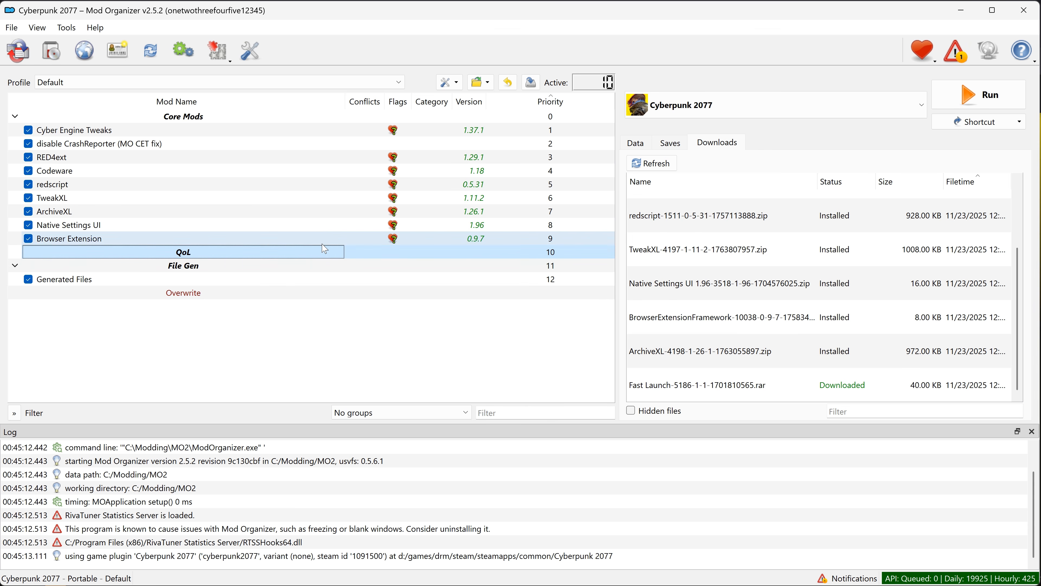
Install the downloaded Fast Launch archive under the QoL separator without ReadMe.txt, keeping the suggested name, and enable it
drag(666, 387, 407, 263)
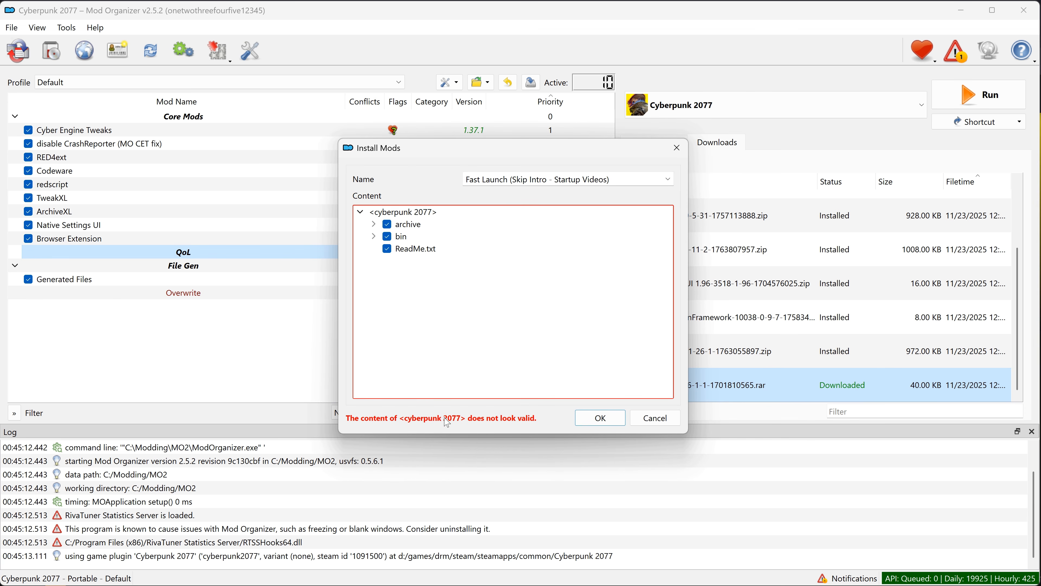
click(387, 249)
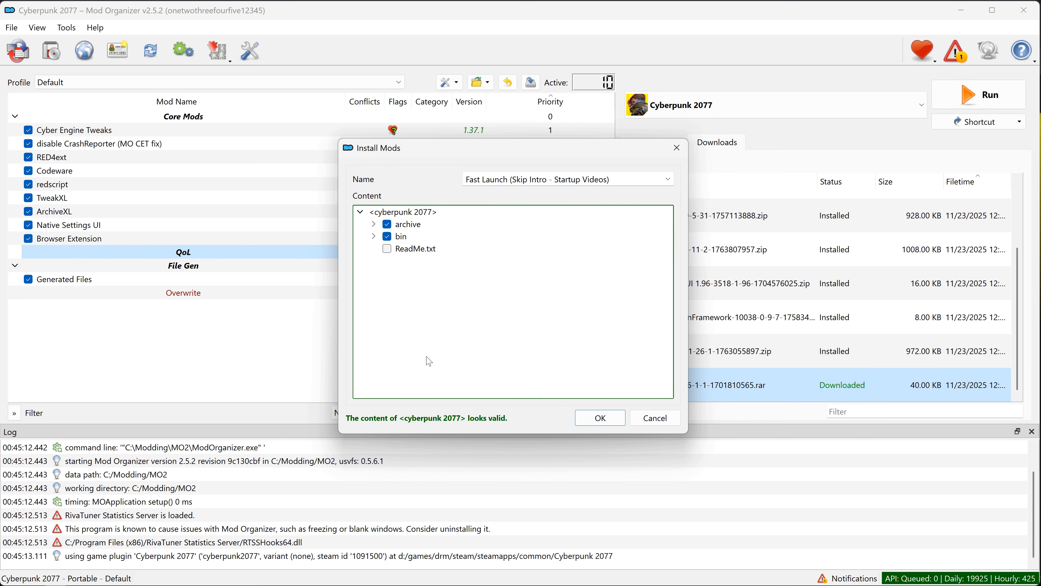
click(601, 418)
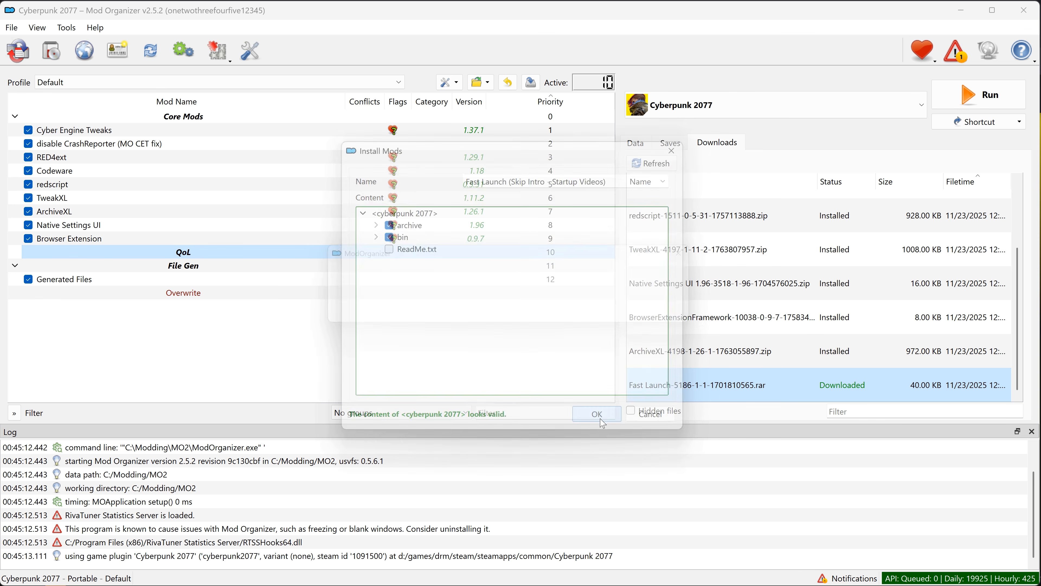
click(28, 266)
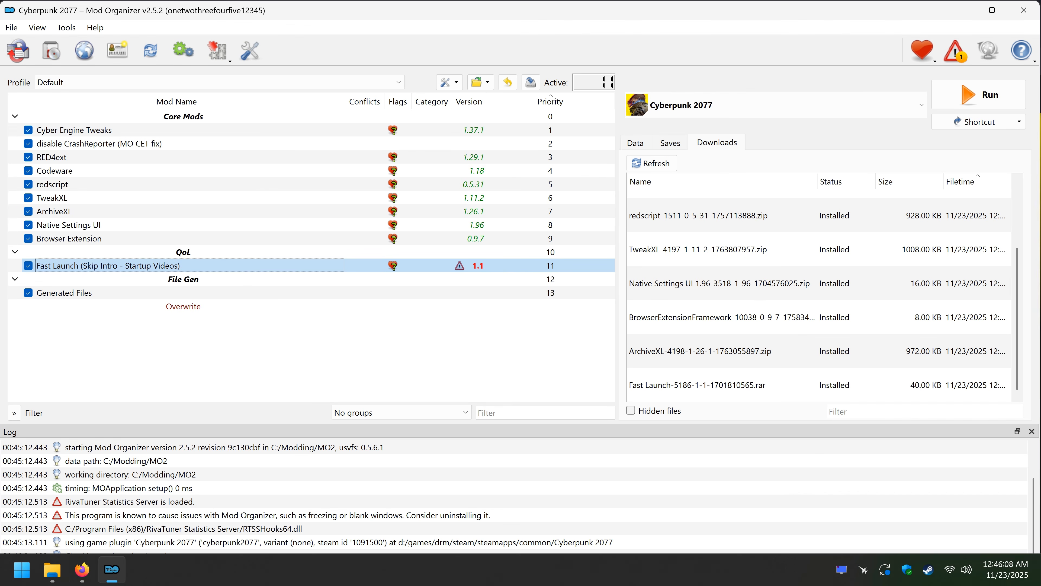
Switch to the browser, search Nexus Mods for "fast trave" and download Fast Travel From Anywhere 2 Anywhere CET 1.1 for the mod manager at slow speed
click(82, 571)
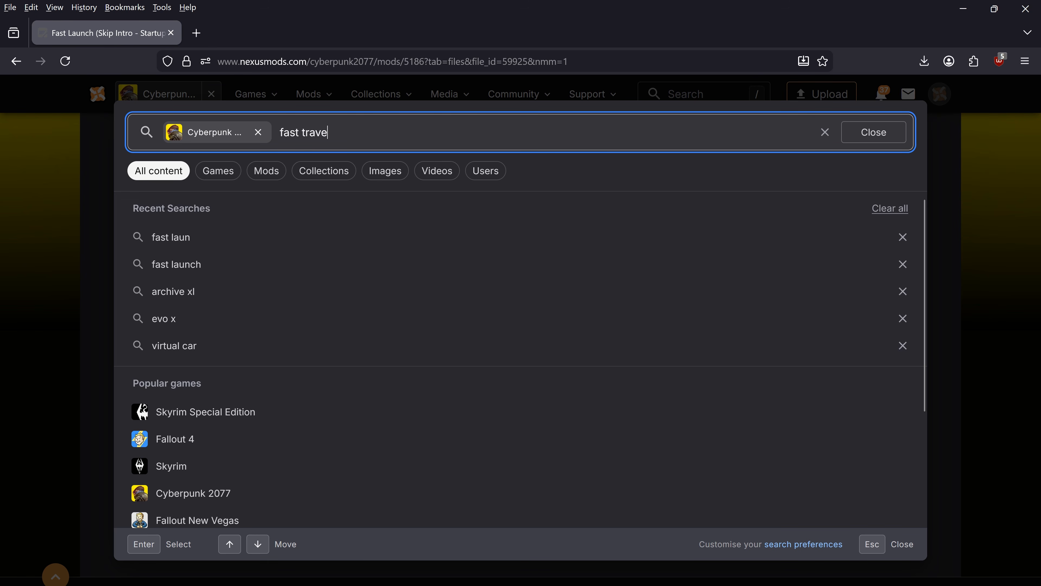
click(216, 285)
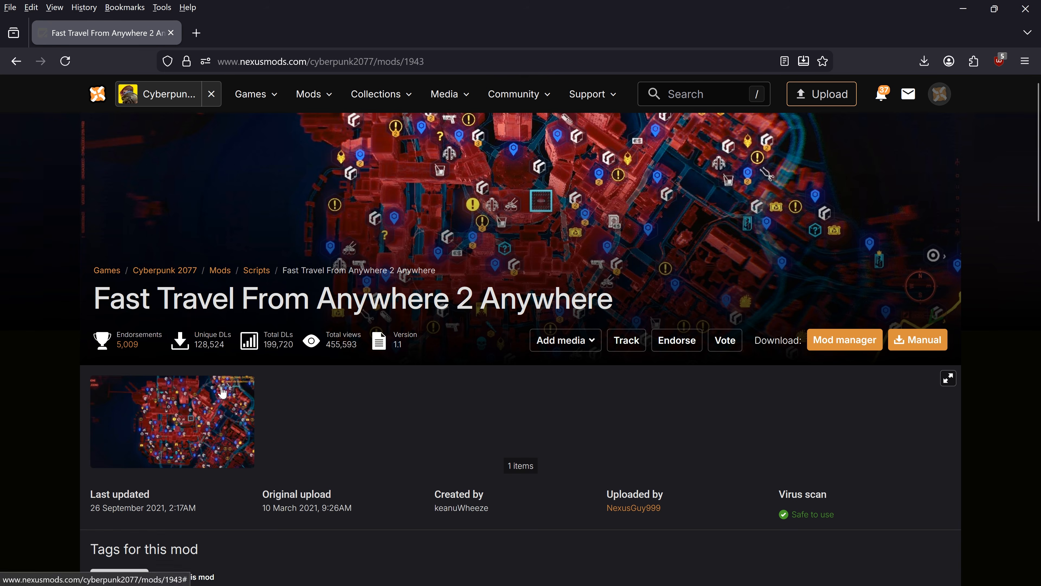
scroll(221, 392, down, 3)
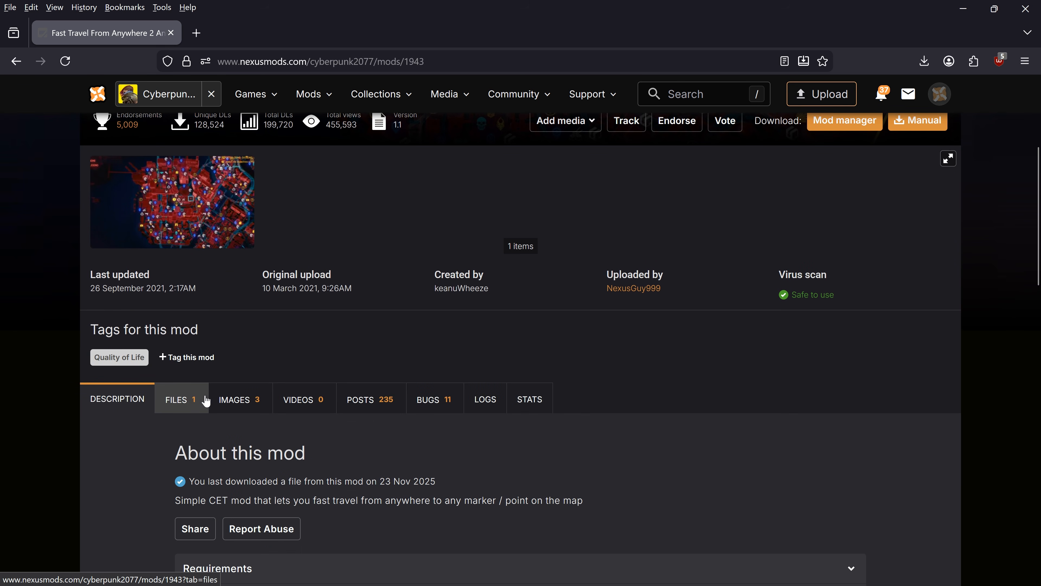
click(194, 401)
scroll(240, 372, down, 4)
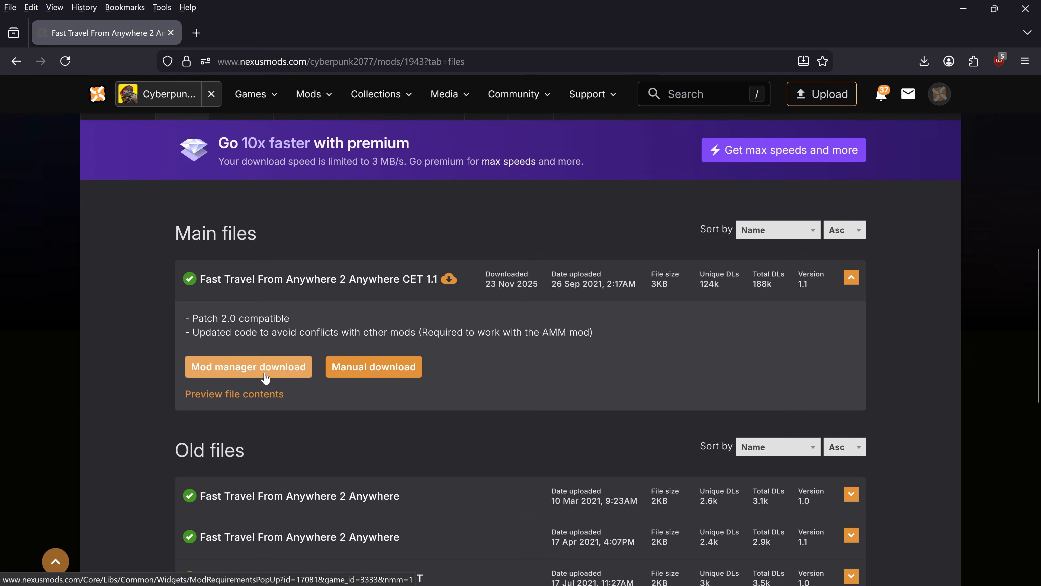
click(271, 368)
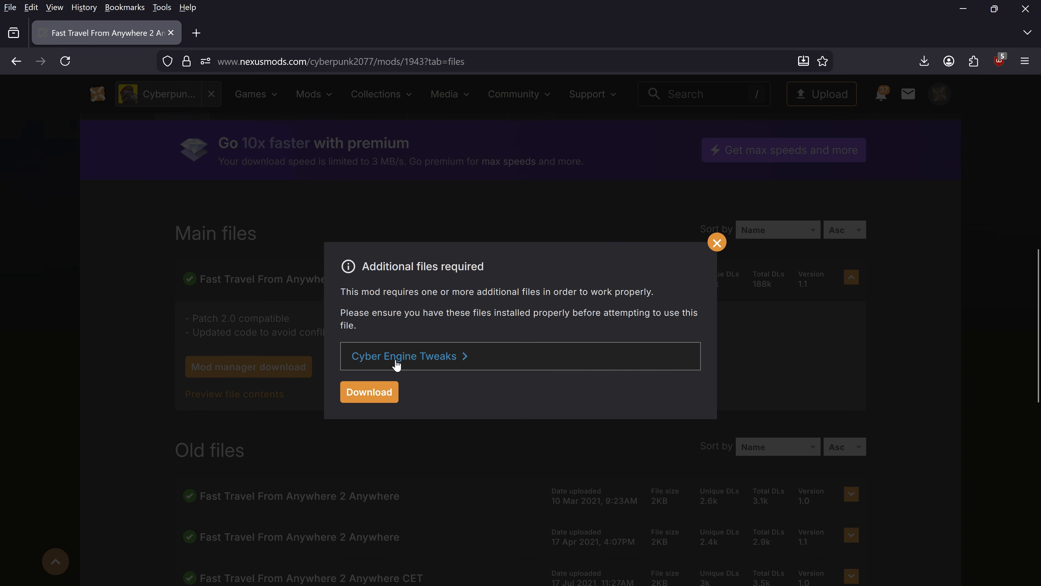
click(371, 392)
click(330, 411)
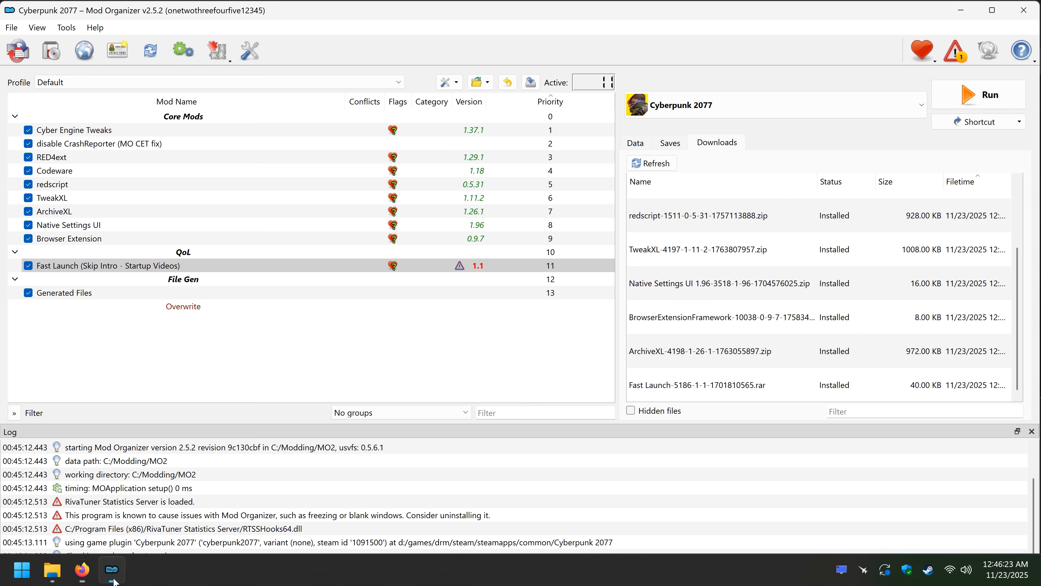
Install the downloaded Fast Travel From Anywhere 2 Anywhere archive in Mod Organizer directly above the File Gen separator, keeping the suggested name
drag(661, 383, 381, 282)
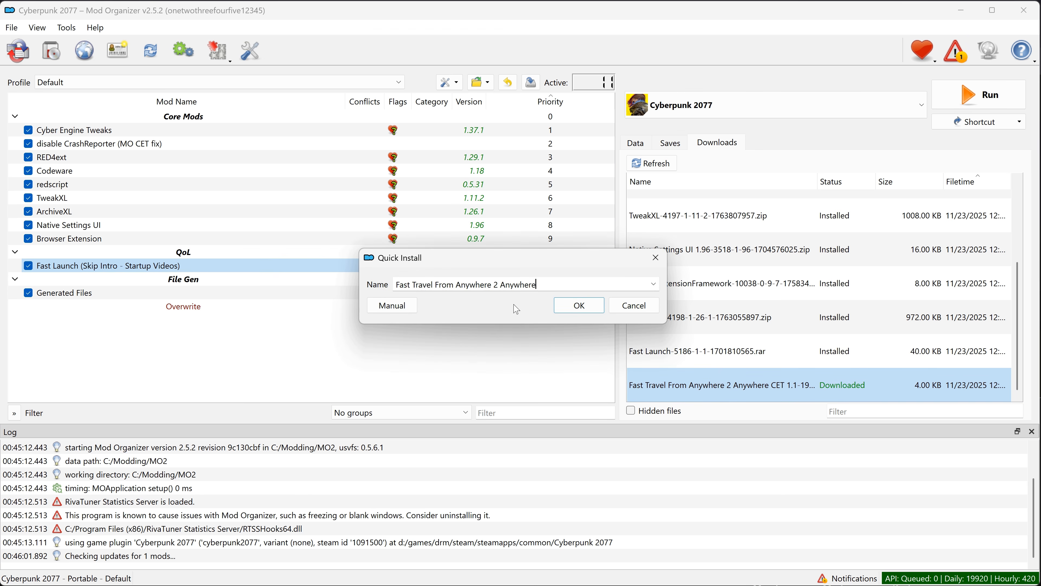
click(566, 304)
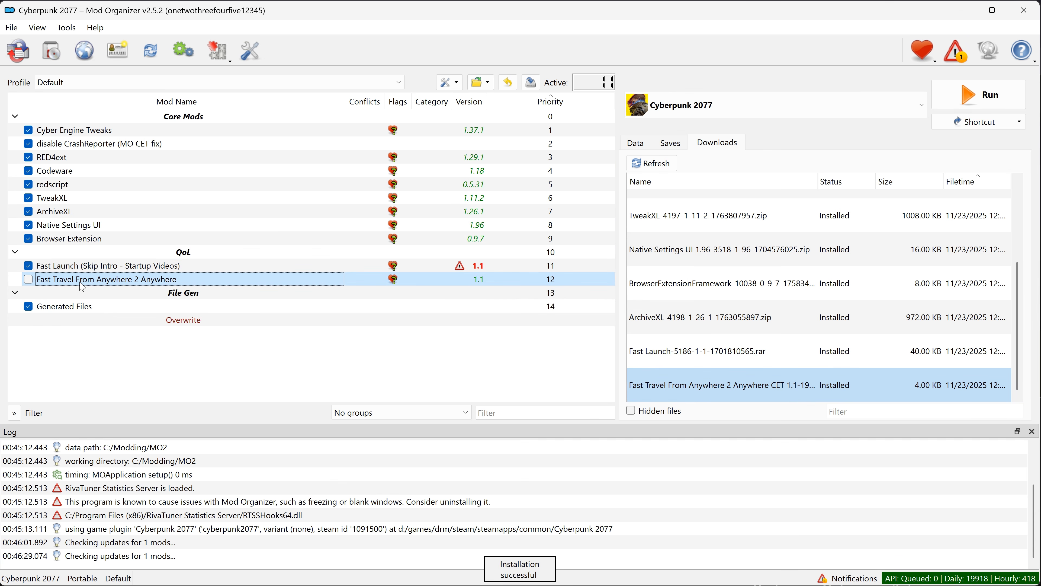
Enable Fast Travel From Anywhere 2 Anywhere and move the Overwrite content into the Generated Files mod
click(28, 279)
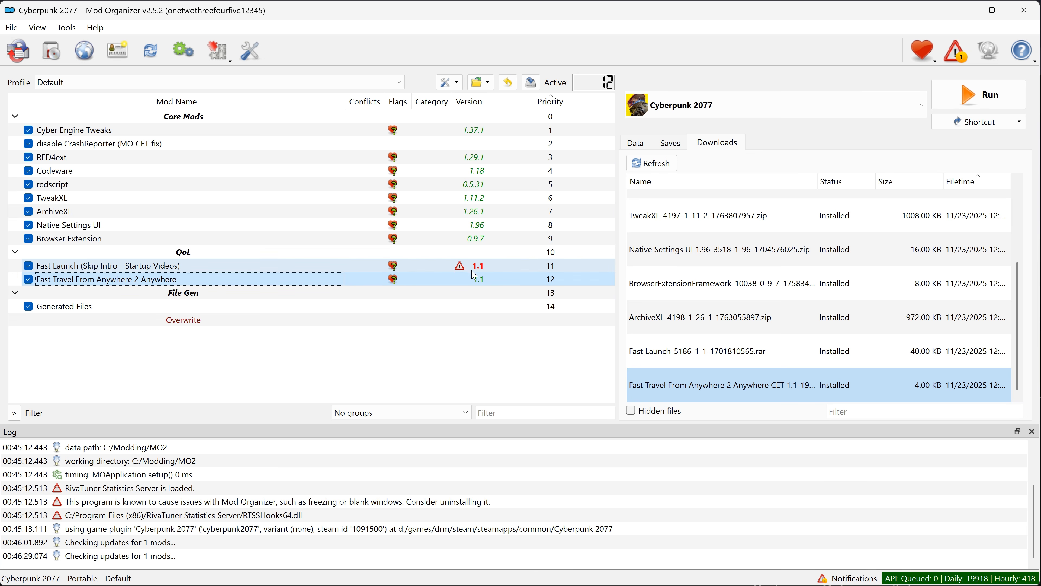
right_click(190, 321)
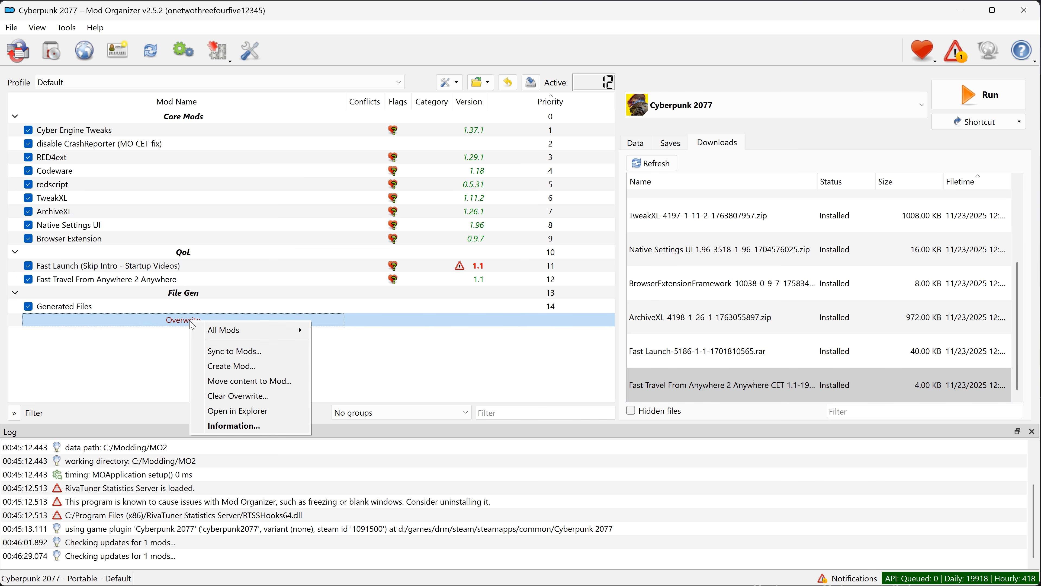
click(230, 381)
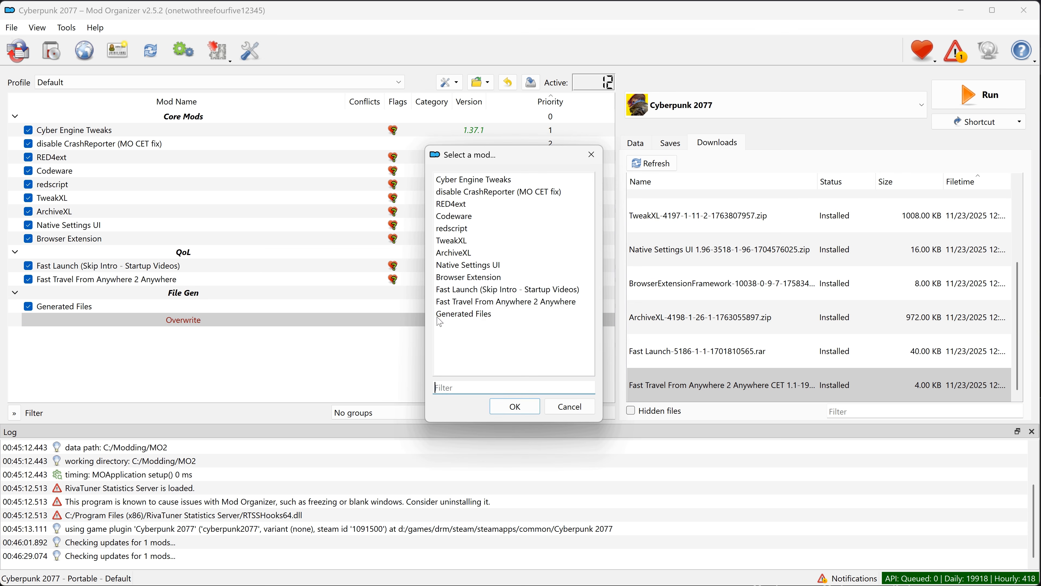
click(467, 315)
click(503, 403)
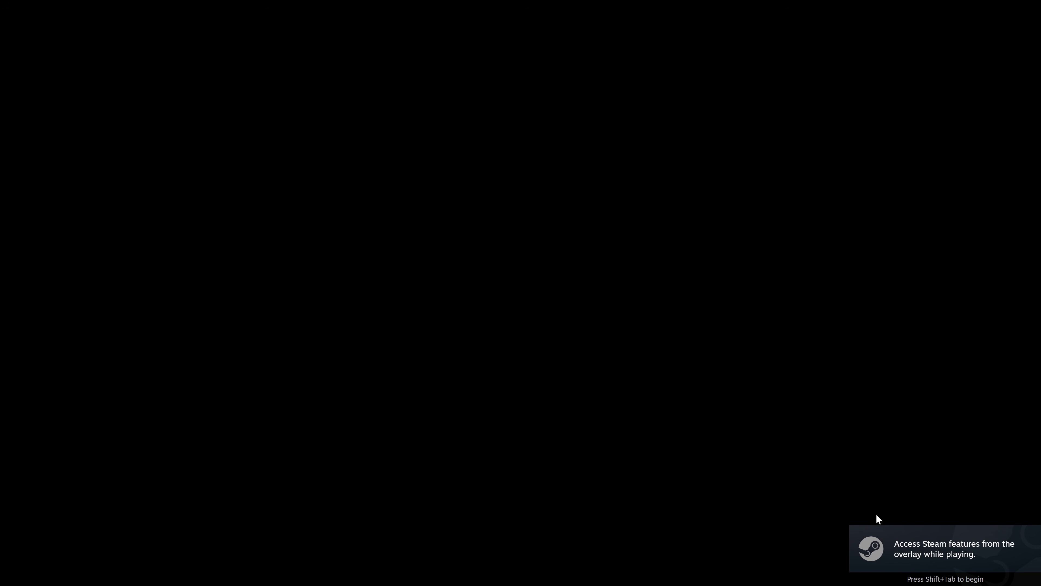
Continue into the game and check the fast travel mod by viewing its overlay options and picking a spot on the world map
key(grave)
key(grave)
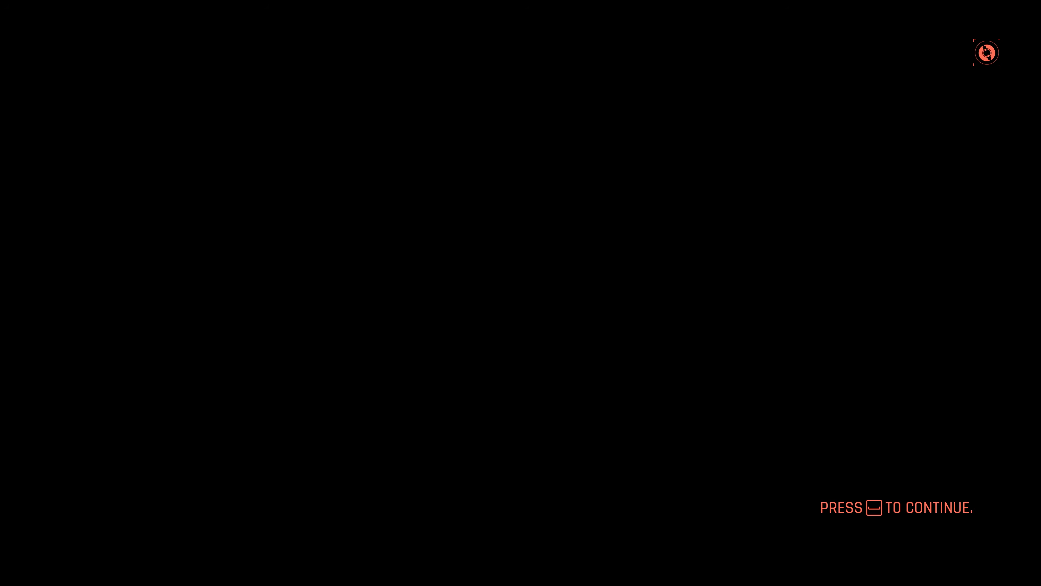
key(space)
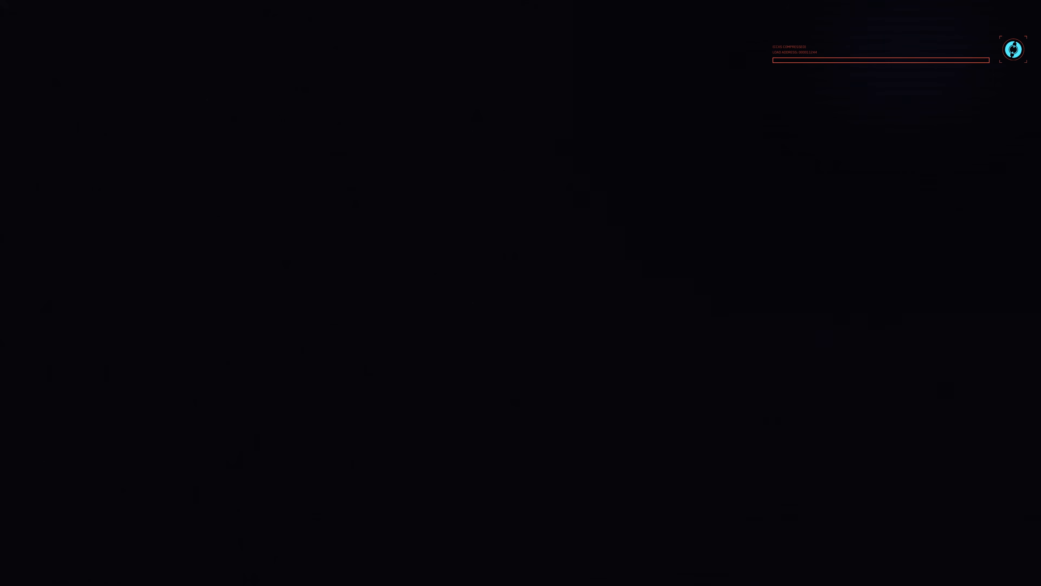
key(grave)
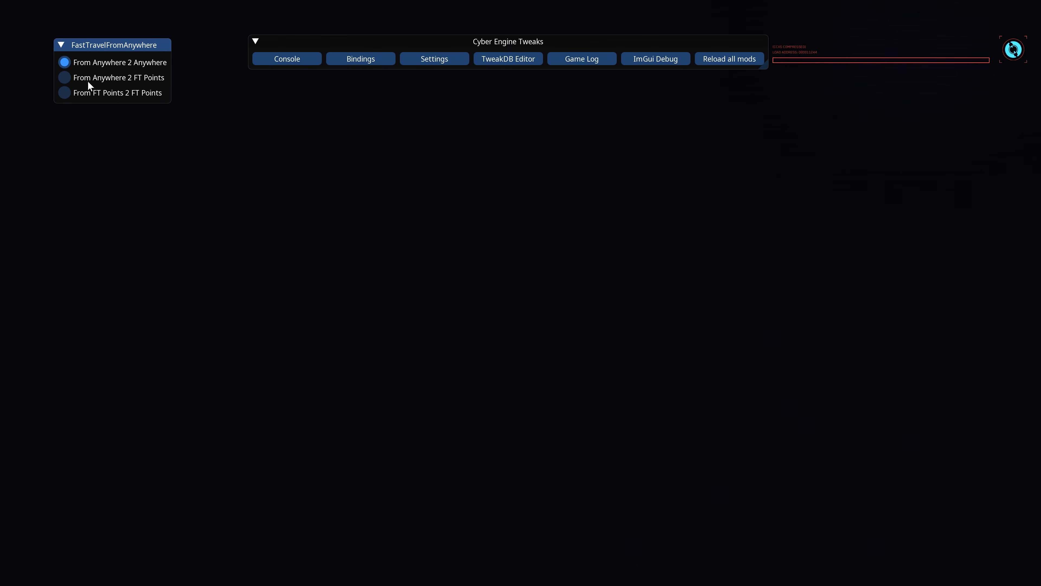
key(grave)
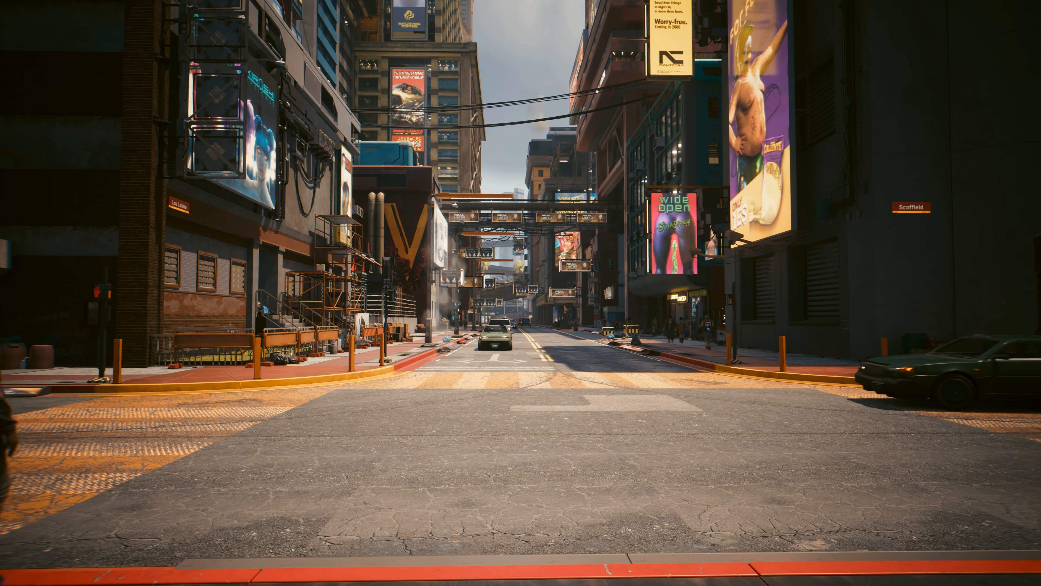
key(m)
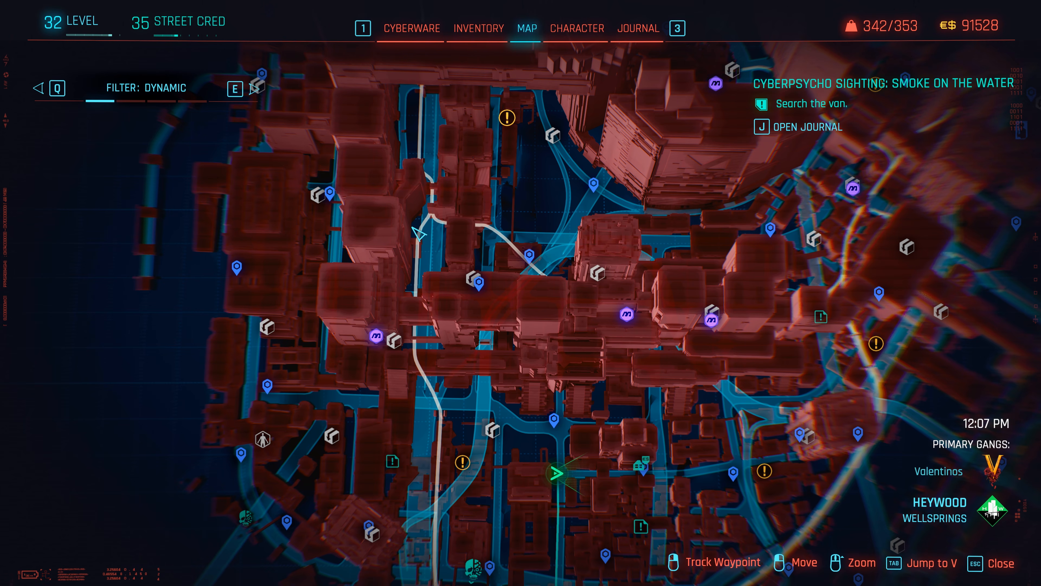
click(454, 252)
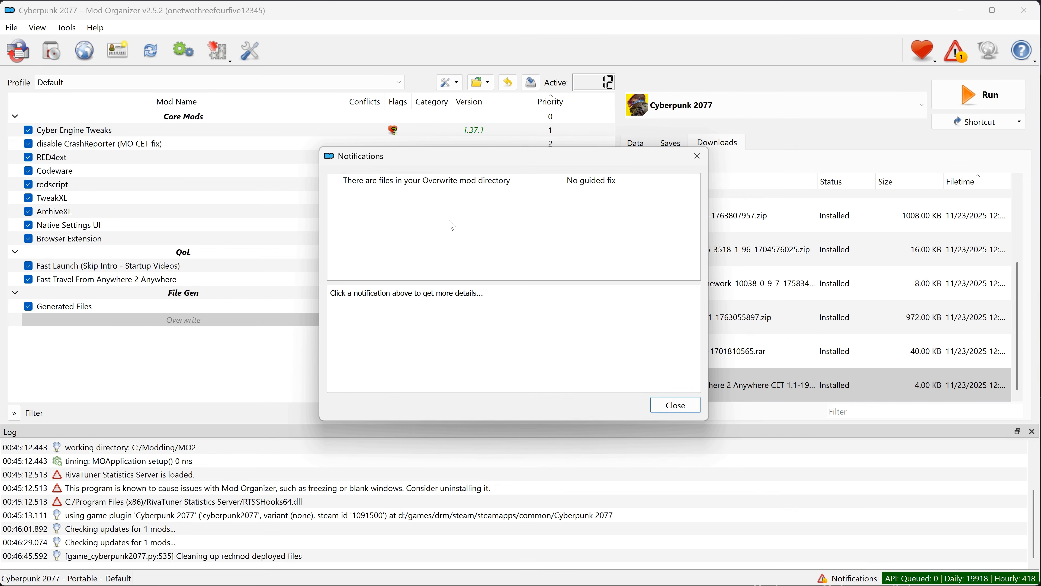
Read the Mod Organizer notification about Overwrite files, close it, and move the Overwrite content into Generated Files
click(434, 185)
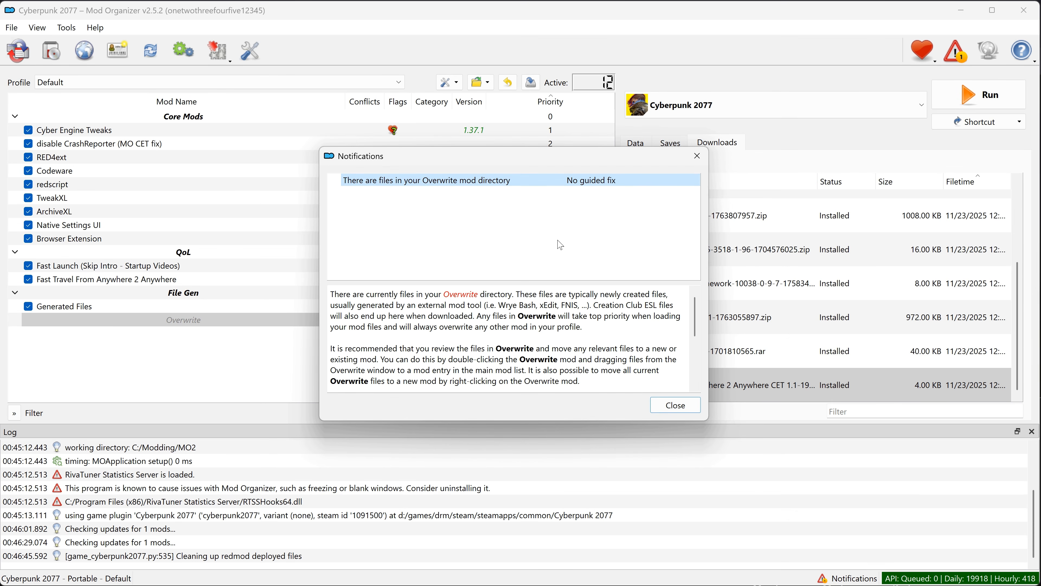
click(684, 404)
click(197, 322)
right_click(194, 326)
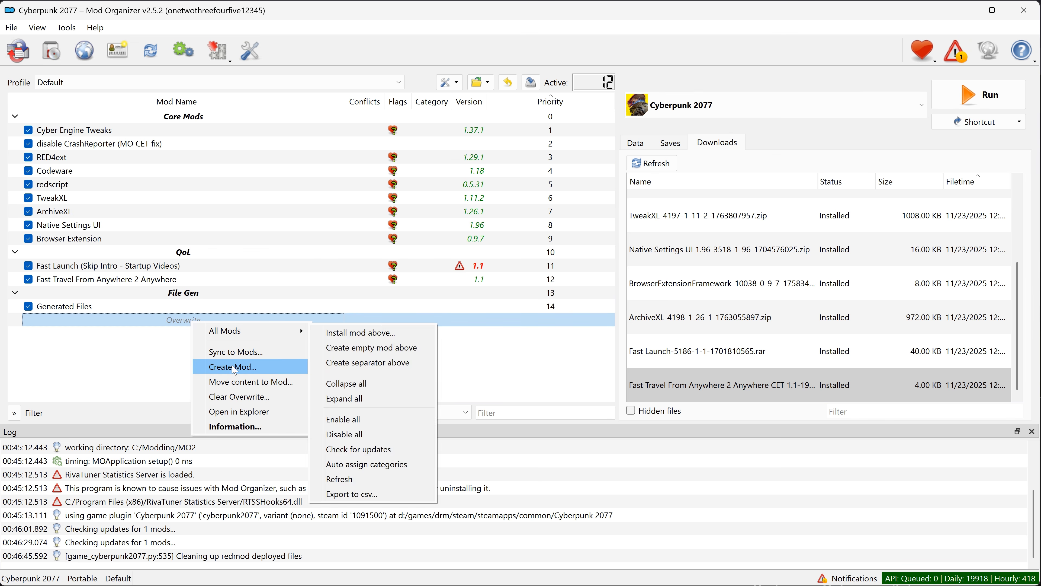
click(243, 382)
click(472, 313)
click(514, 407)
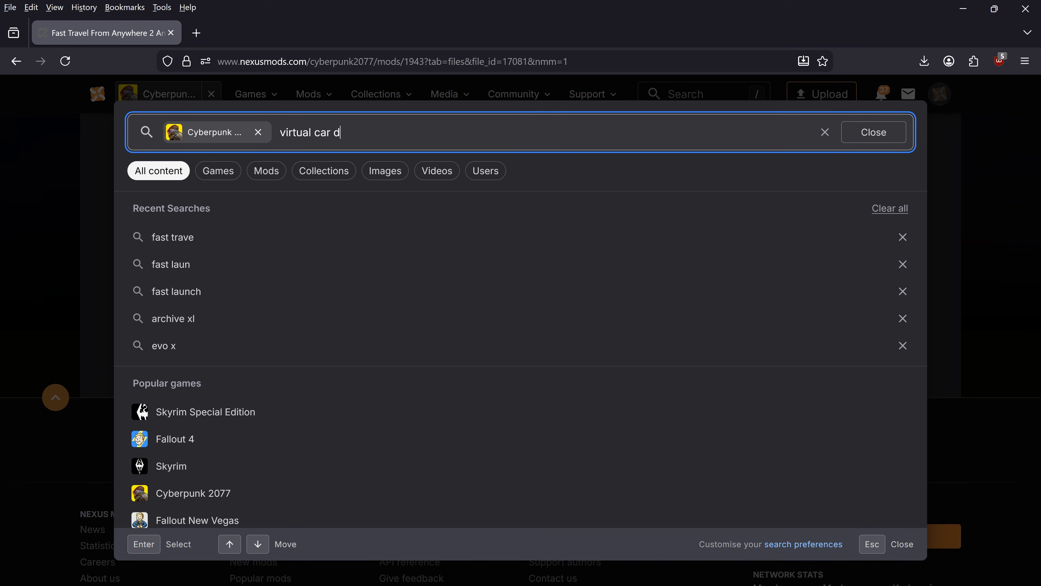
Switch to the browser, search Nexus Mods for "virtual car dealer" and download Virtual Car Dealer 2.2.8 for the mod manager at slow speed
text(ealer)
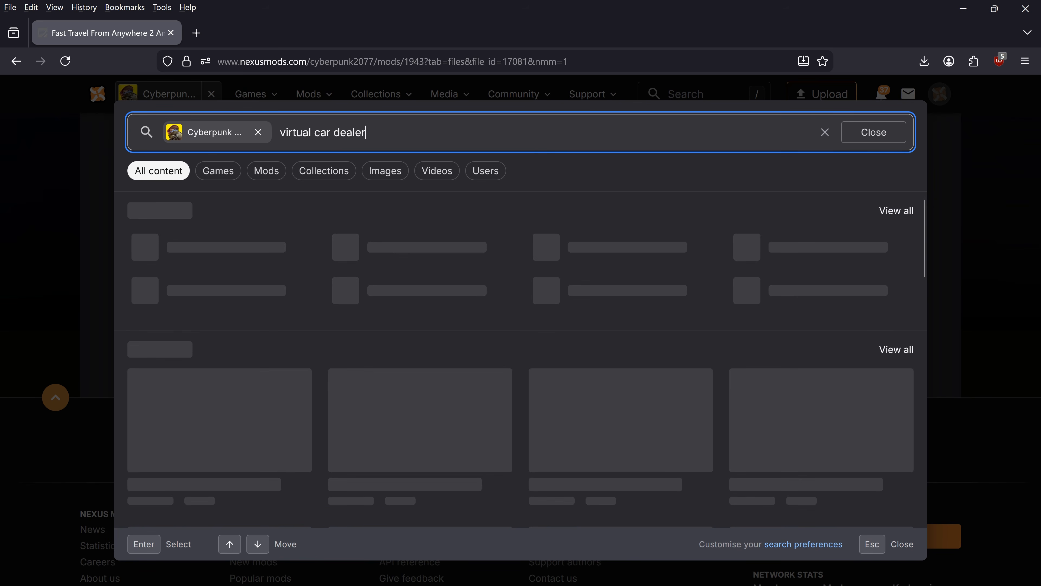
key(Return)
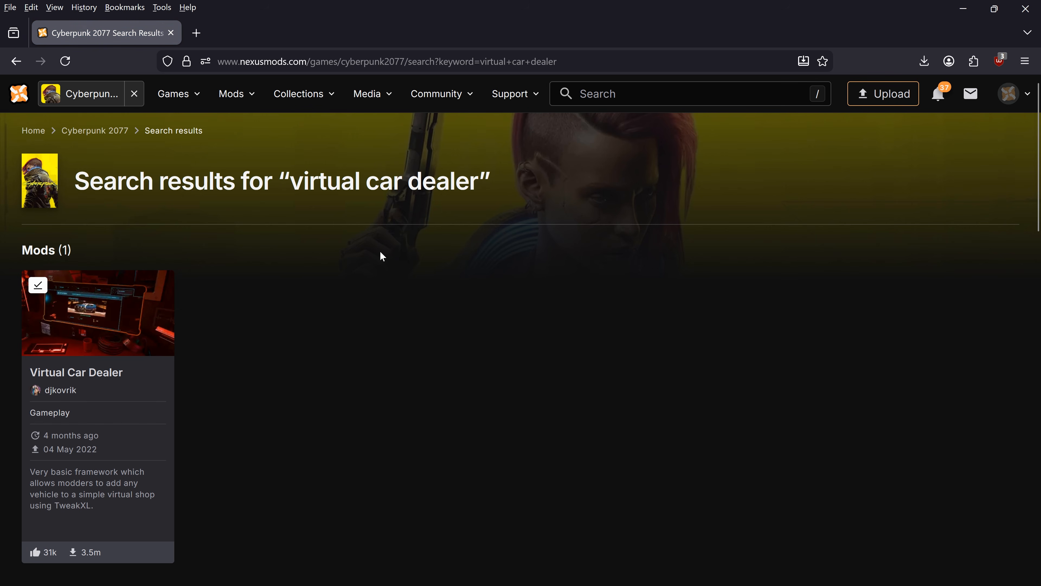
click(186, 325)
scroll(204, 303, down, 5)
click(174, 325)
scroll(299, 344, down, 3)
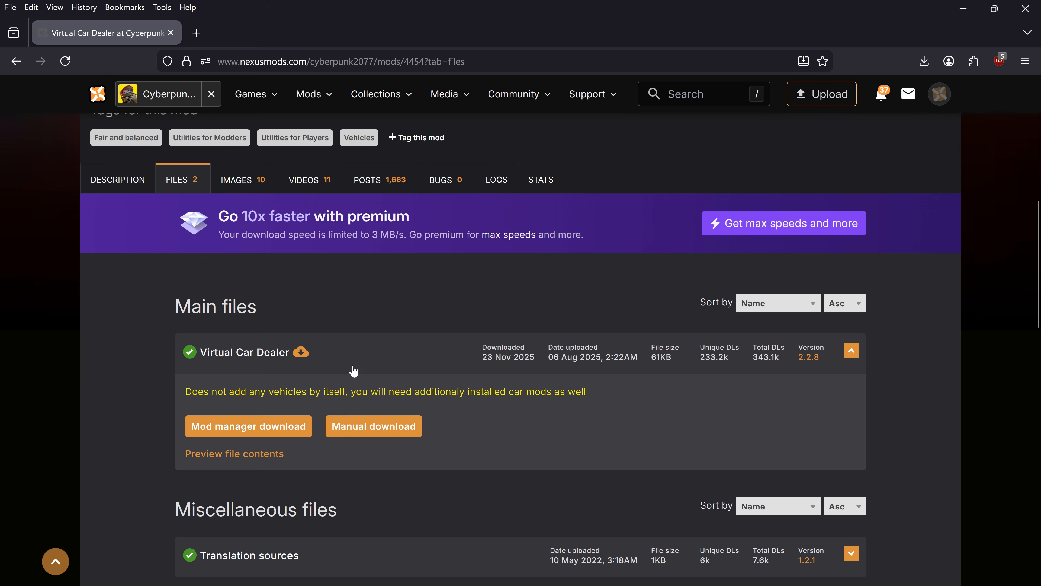
click(259, 427)
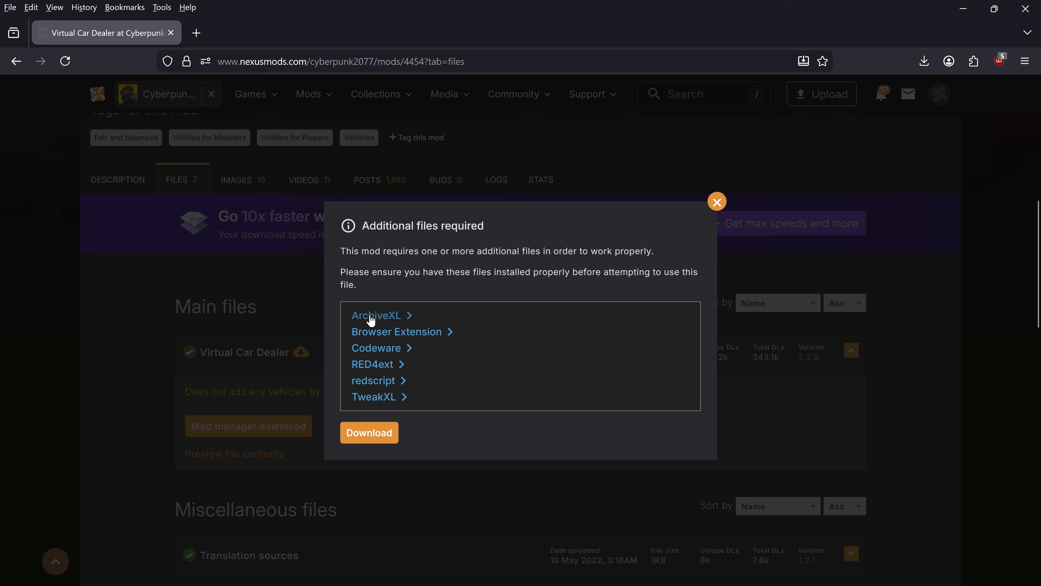
click(380, 434)
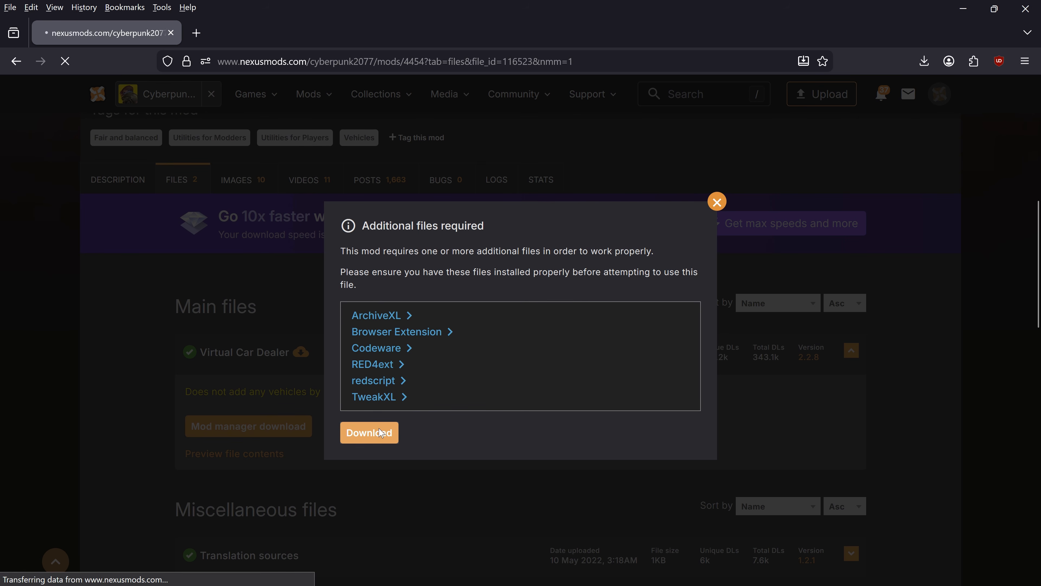
click(385, 414)
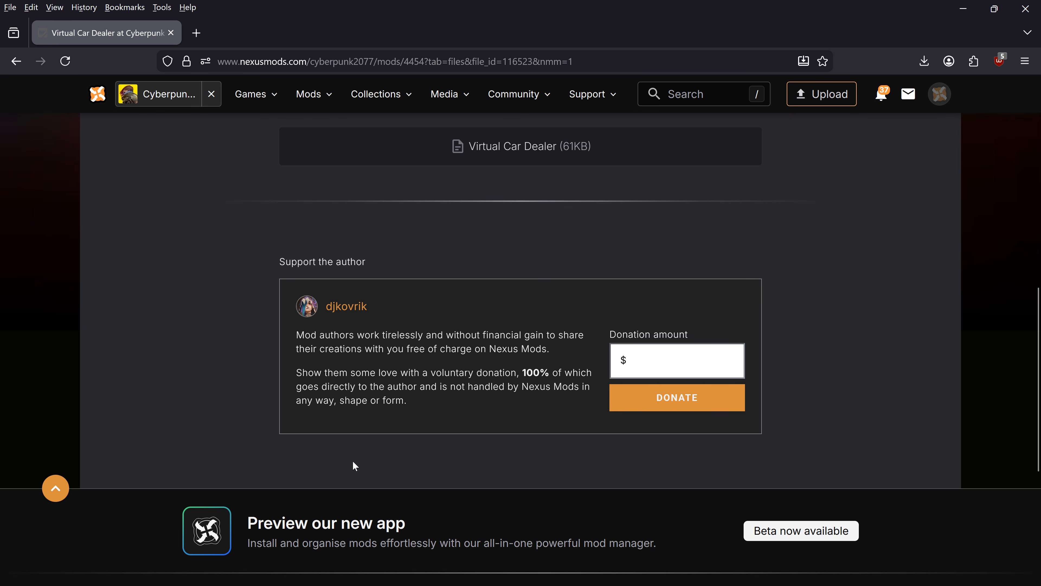
Search Nexus Mods for "evo x" and download Mitsubish EVO X 1.2 for the mod manager at slow speed
click(703, 100)
text(evo x)
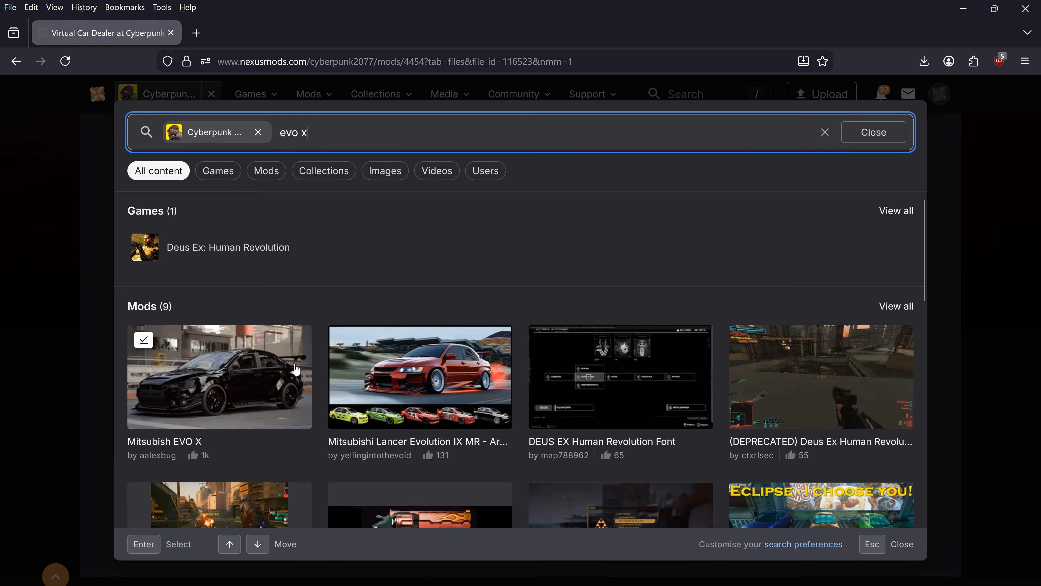
click(307, 363)
scroll(262, 374, down, 5)
click(180, 399)
scroll(252, 437, down, 5)
click(374, 453)
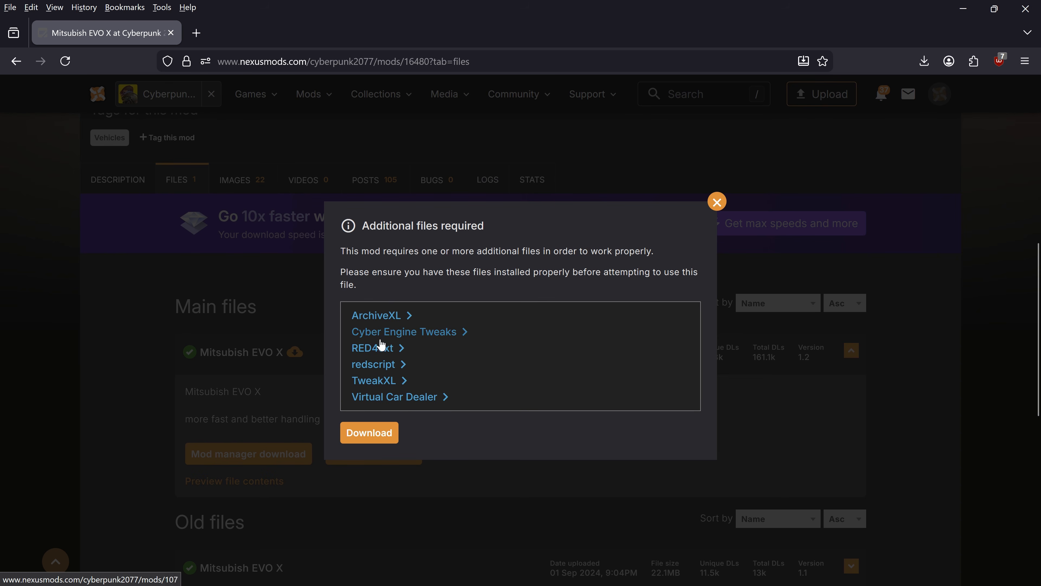
click(368, 434)
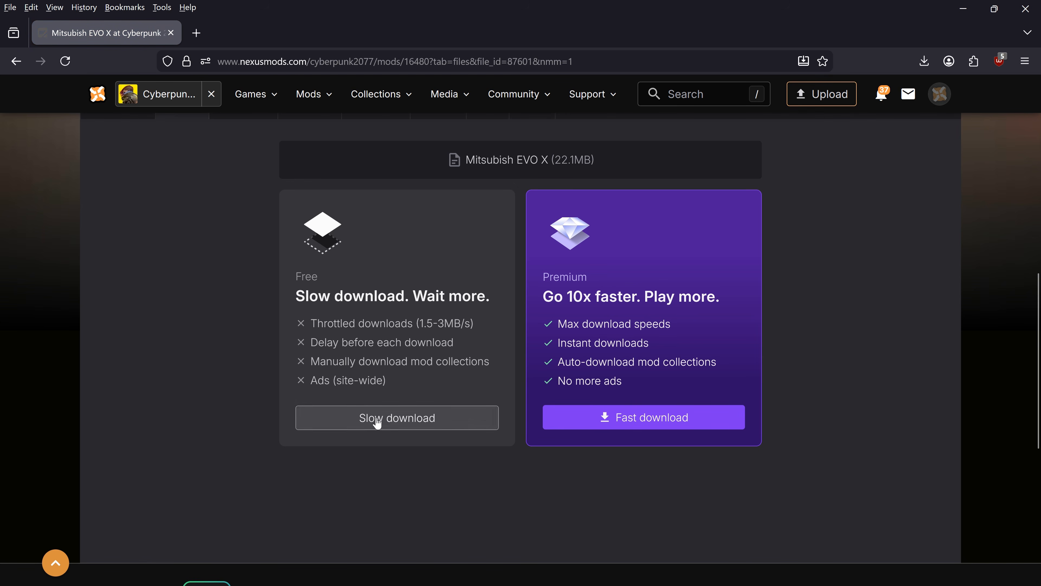
click(377, 423)
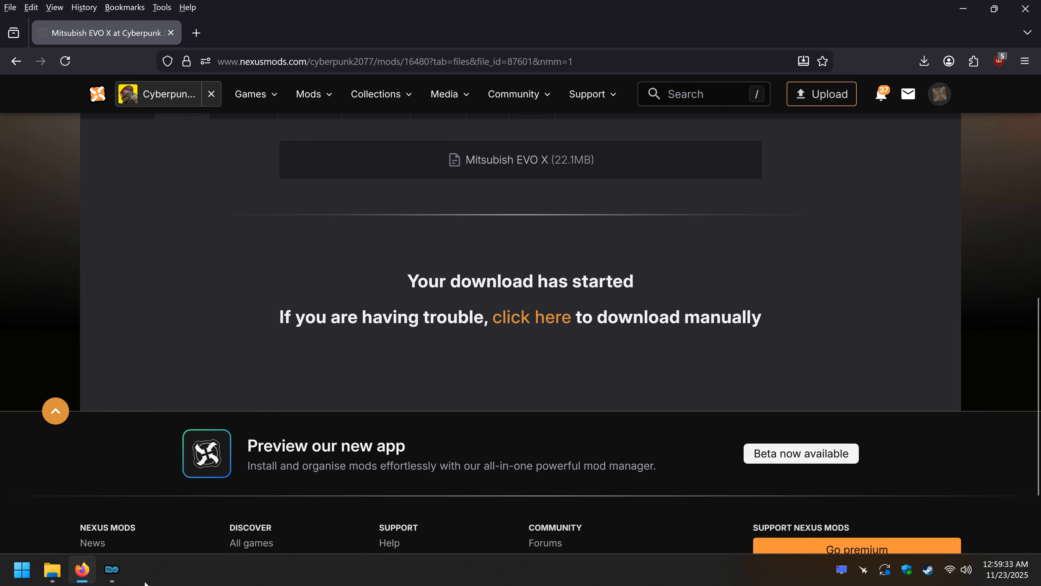
Switch to Mod Organizer and create a separator named Car Mods directly above the File Gen separator
click(115, 580)
scroll(687, 307, down, 1)
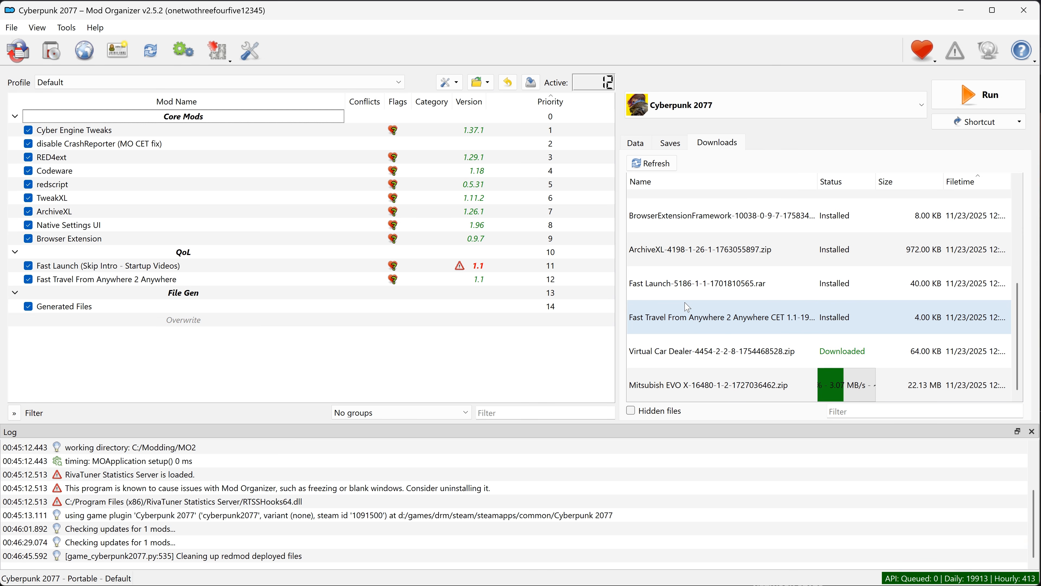
drag(697, 347, 667, 353)
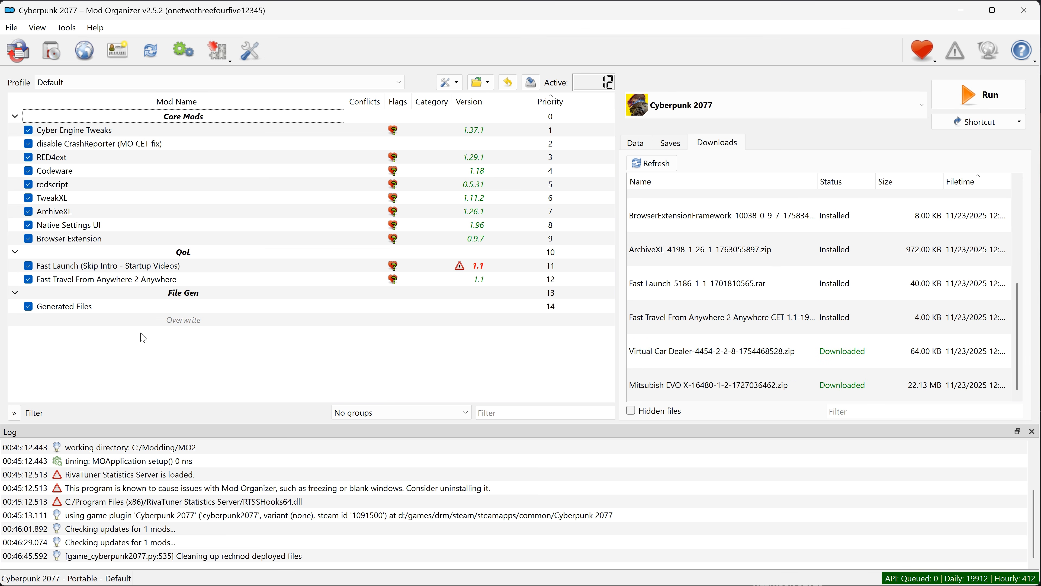
right_click(140, 333)
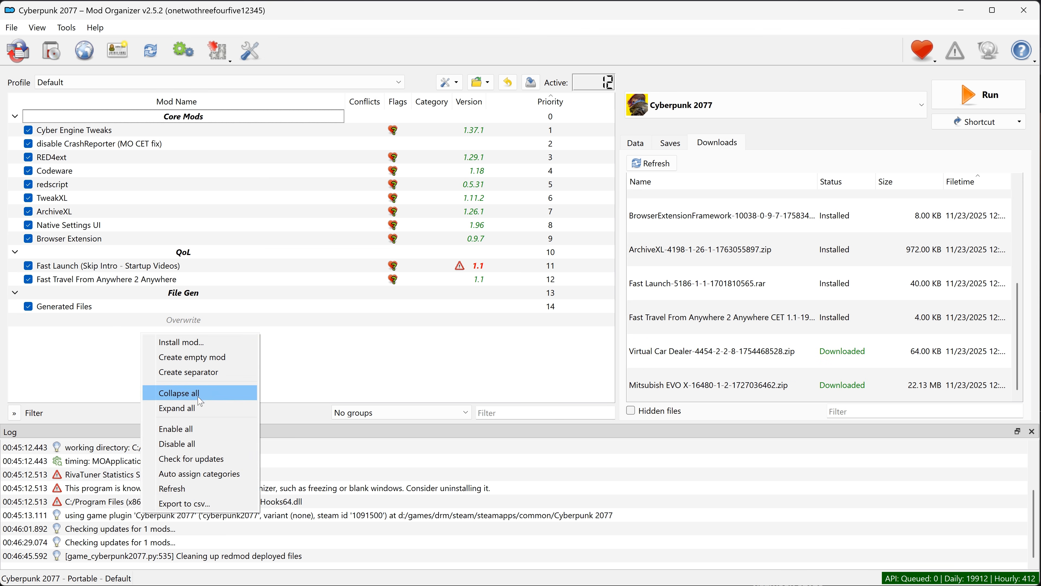
click(185, 375)
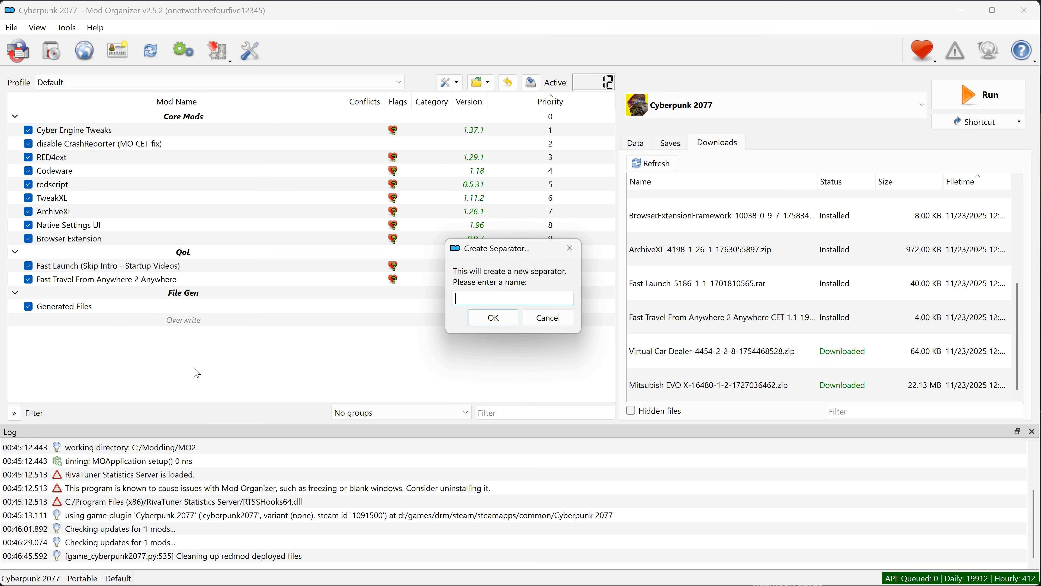
text(Car Mods)
key(Return)
Install the downloaded Virtual Car Dealer and Mitsubish EVO X archives under the Car Mods separator, keeping the suggested names, and enable both
drag(696, 352, 431, 284)
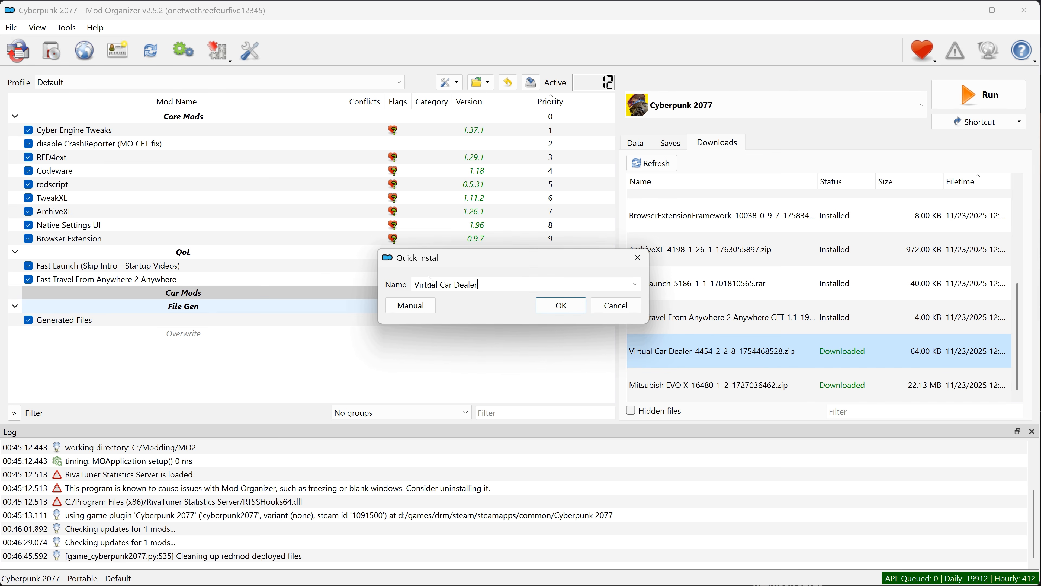
click(595, 309)
drag(667, 357, 338, 312)
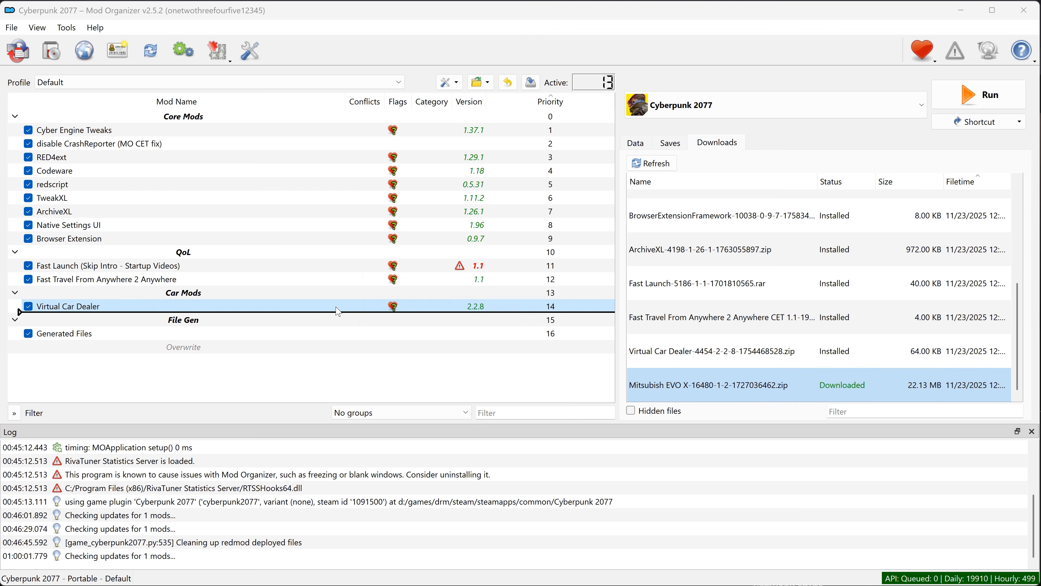
click(558, 304)
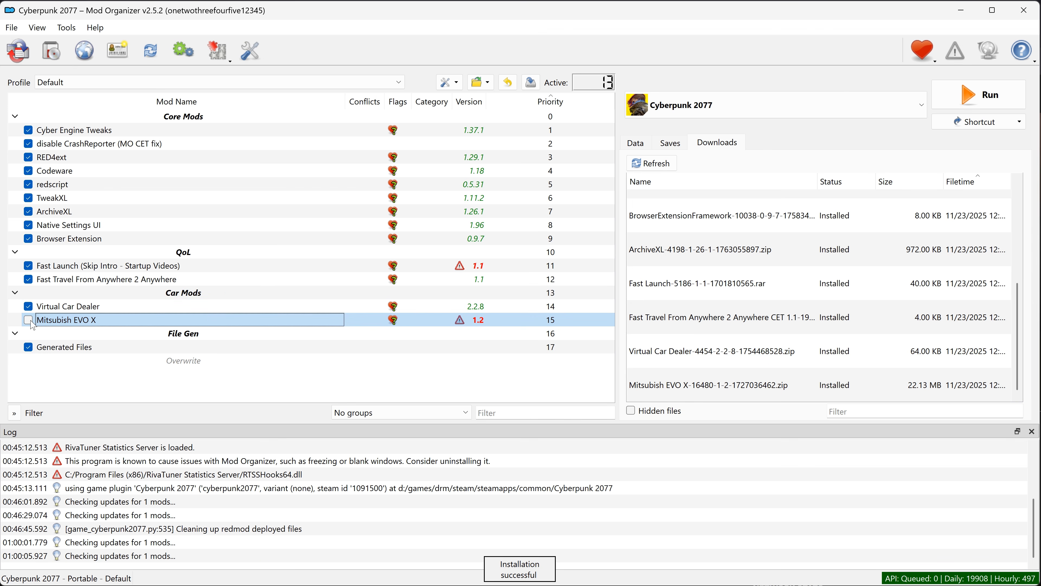
Switch to the browser and copy the console command Game.GetVehicleSystem():EnablePlayerVehicle("Vehicle.evo_x", true, false) from the Mitsubish EVO X description
click(86, 573)
click(102, 478)
scroll(306, 379, down, 5)
scroll(319, 376, down, 5)
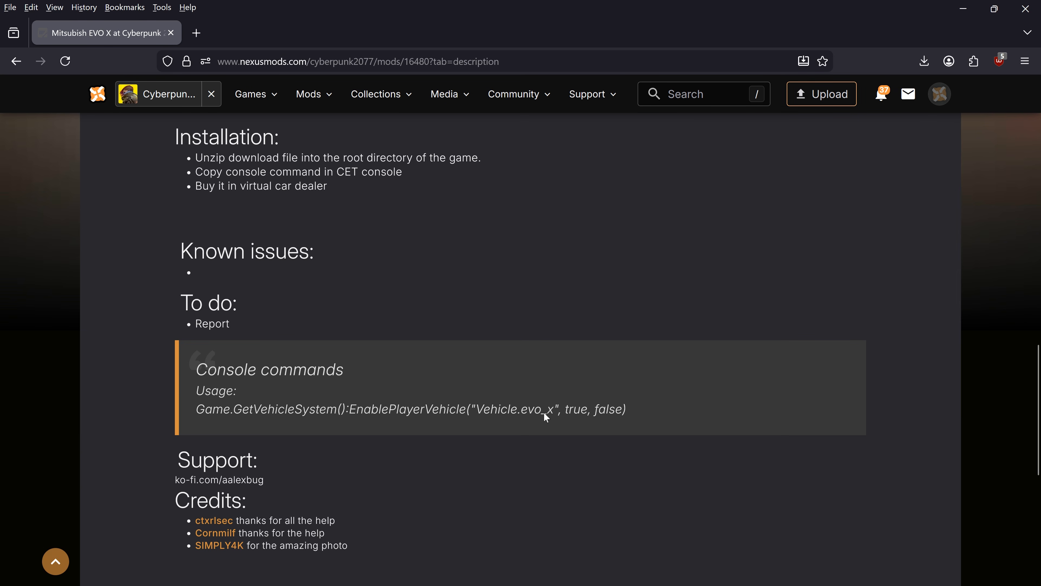
drag(625, 409, 175, 419)
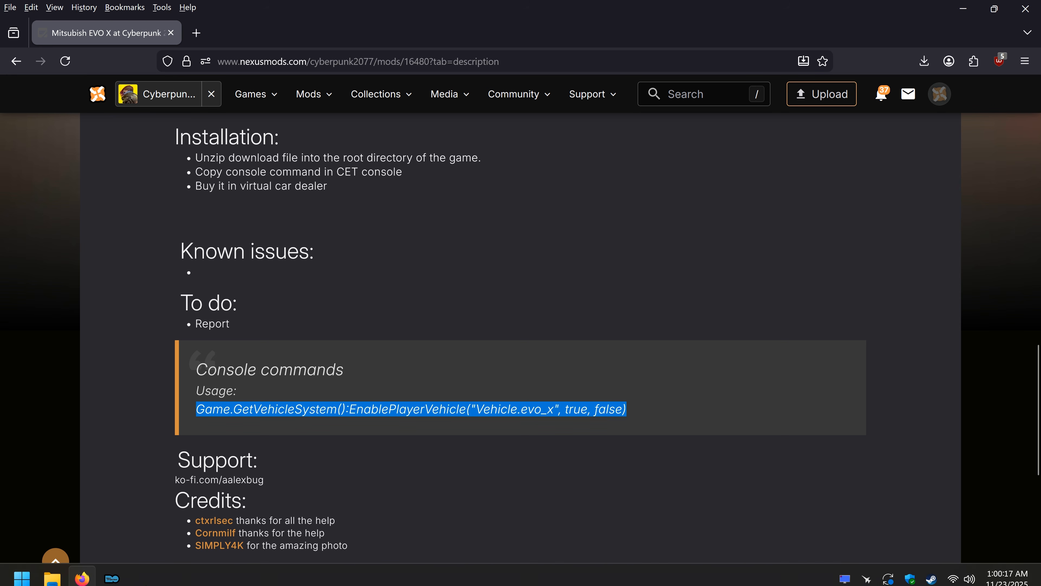
Switch to Mod Organizer, run Cyberpunk 2077, and view the in-game Call Vehicle list before closing it
mouse_move(112, 572)
click(146, 547)
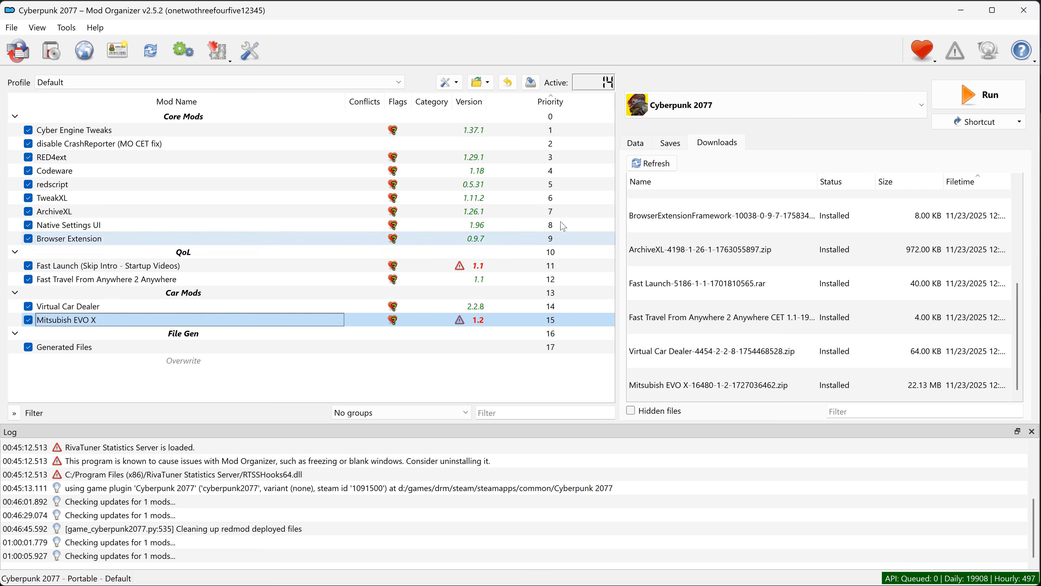
click(967, 96)
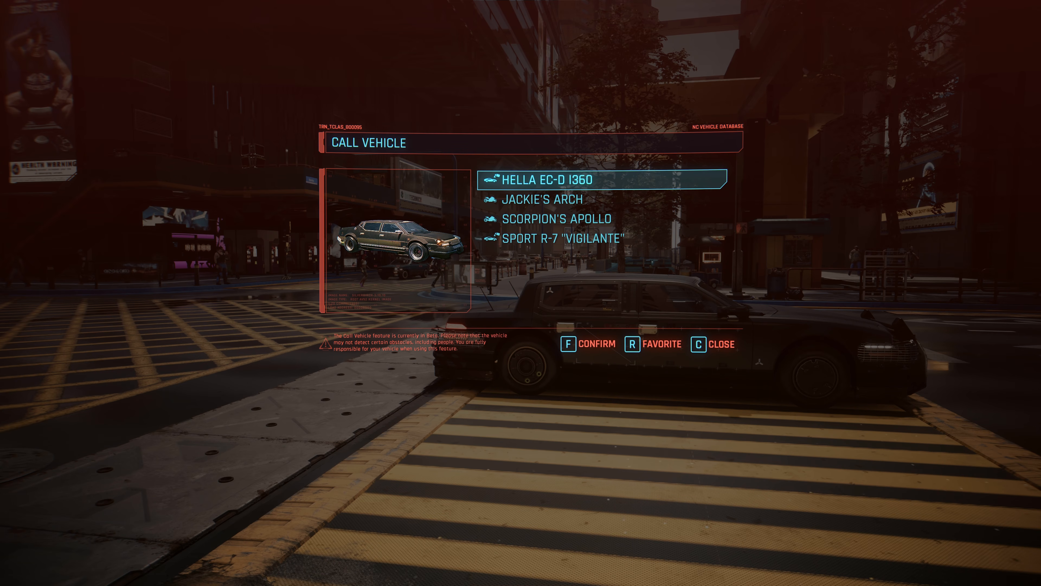
key(c)
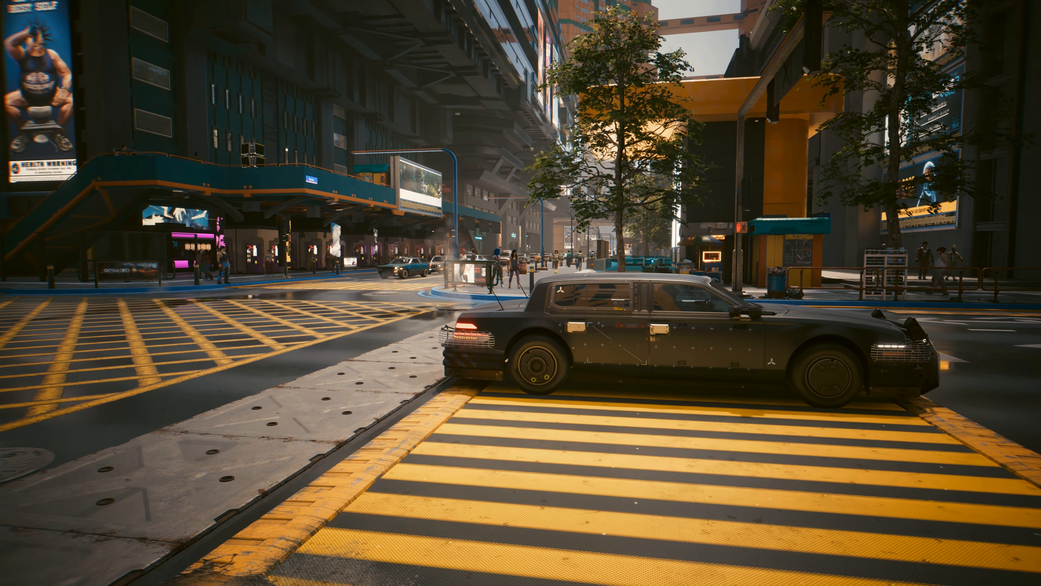
Run Game.GetVehicleSystem():EnablePlayerVehicle("Vehicle.evo_x", true, false) again in the Cyber Engine Tweaks console and call the player vehicle in game
key(grave)
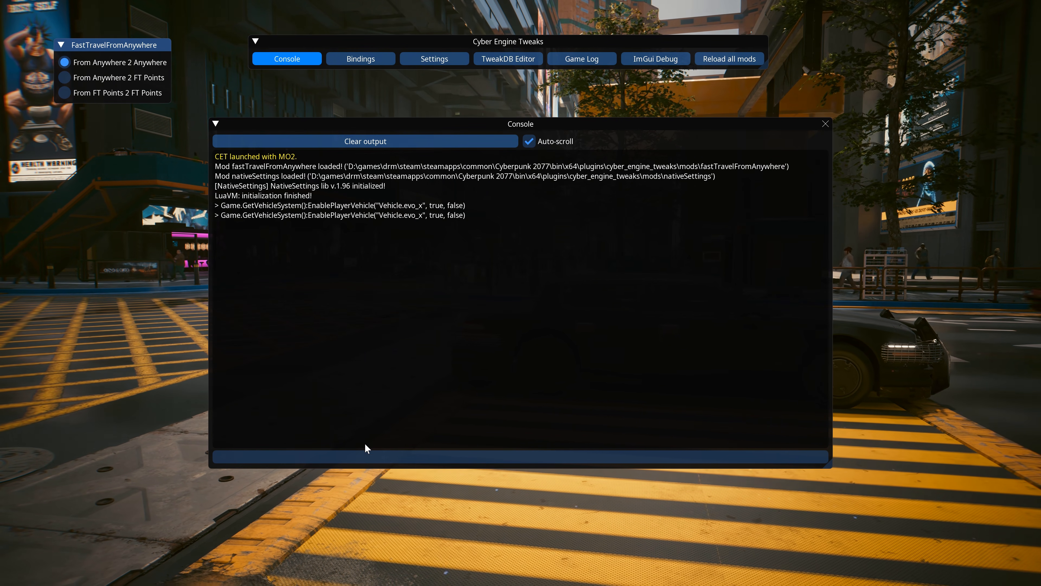
click(366, 457)
key(Up)
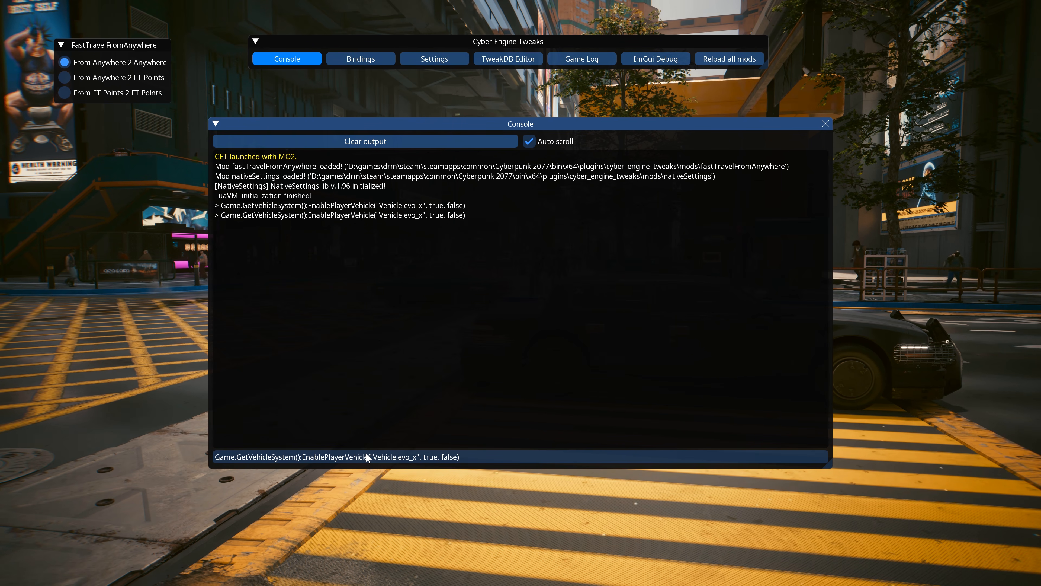
key(Return)
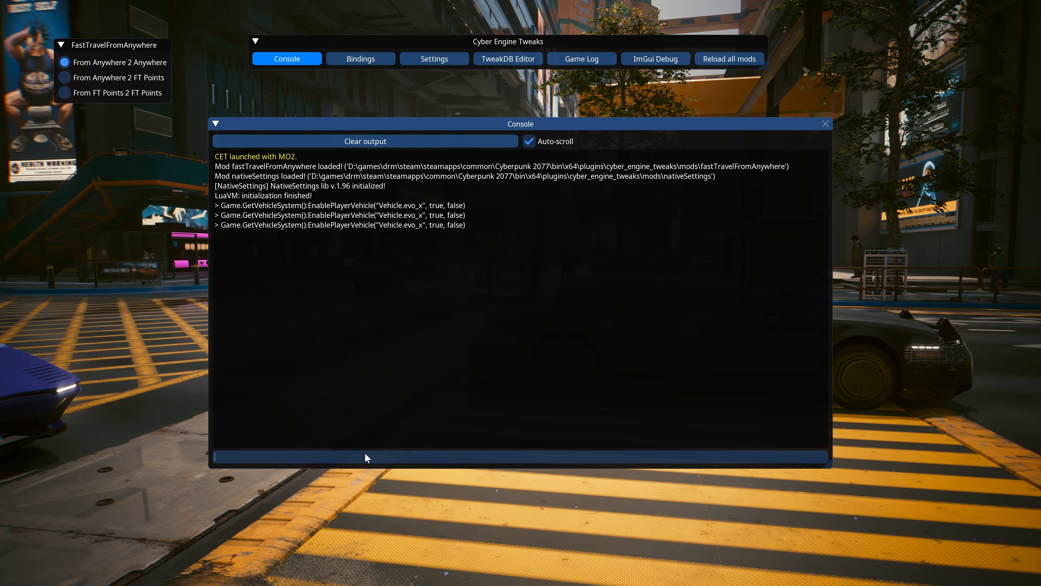
key(grave)
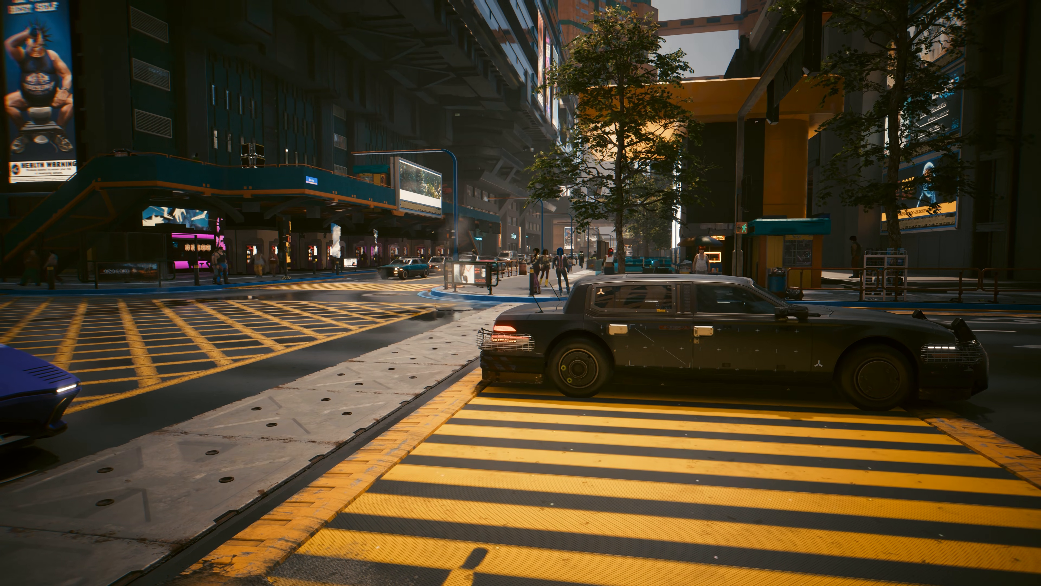
key(v)
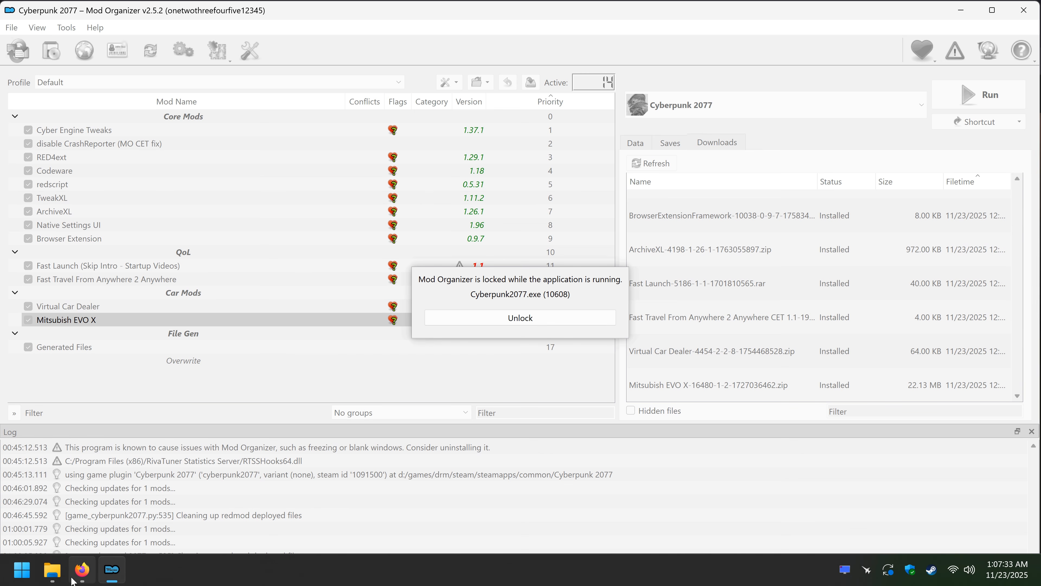
Switch to the browser, search Nexus Mods for Appearance Menu Mod, and send its main file to the mod manager via slow download
click(52, 576)
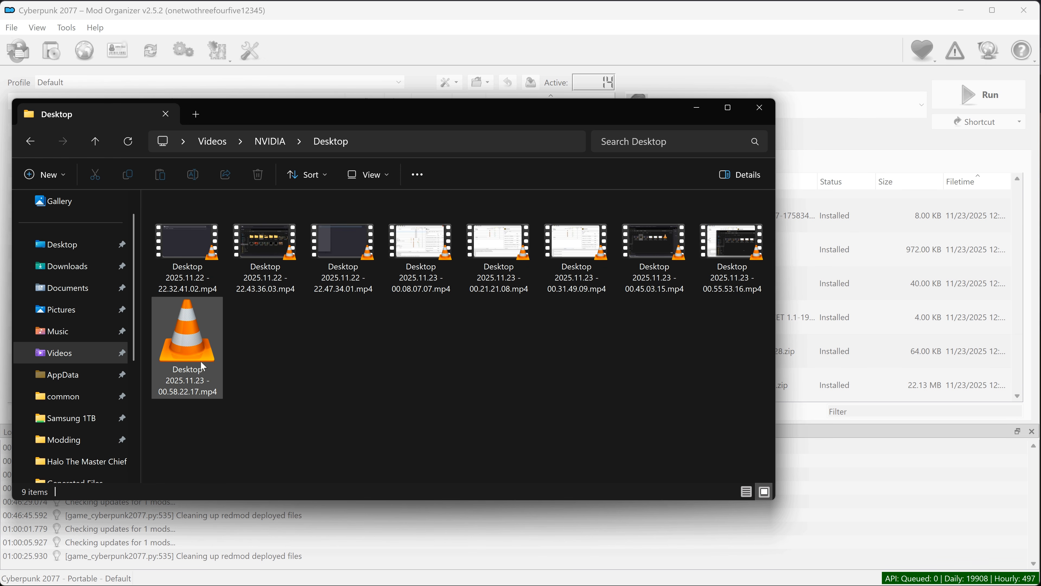
mouse_move(133, 582)
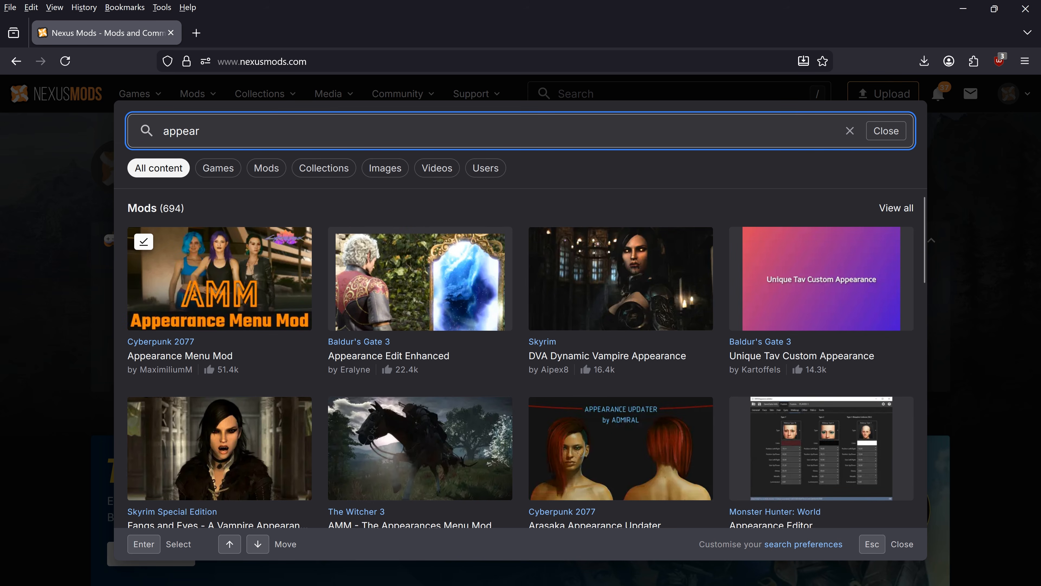
click(256, 268)
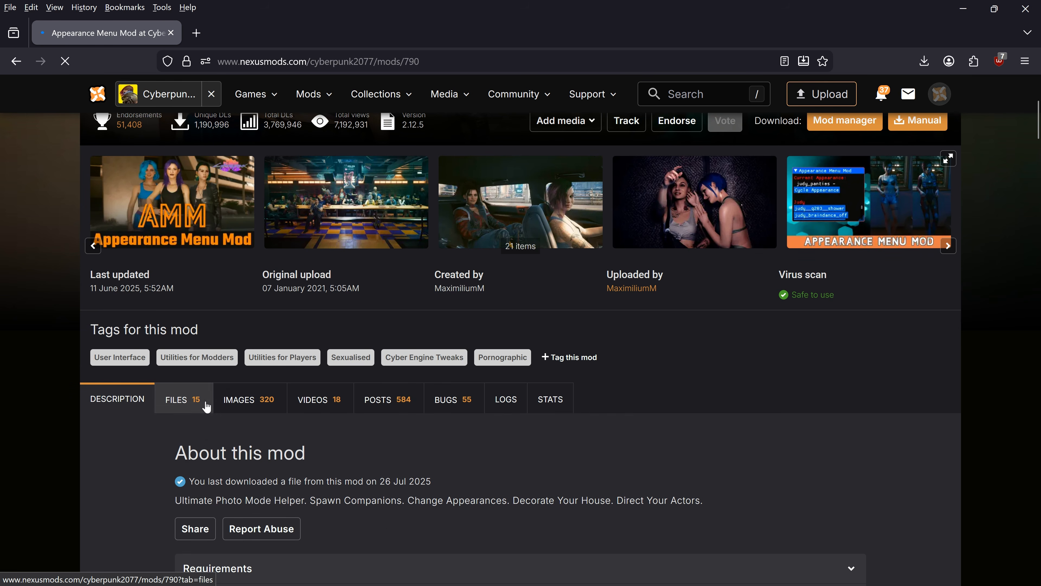
click(201, 400)
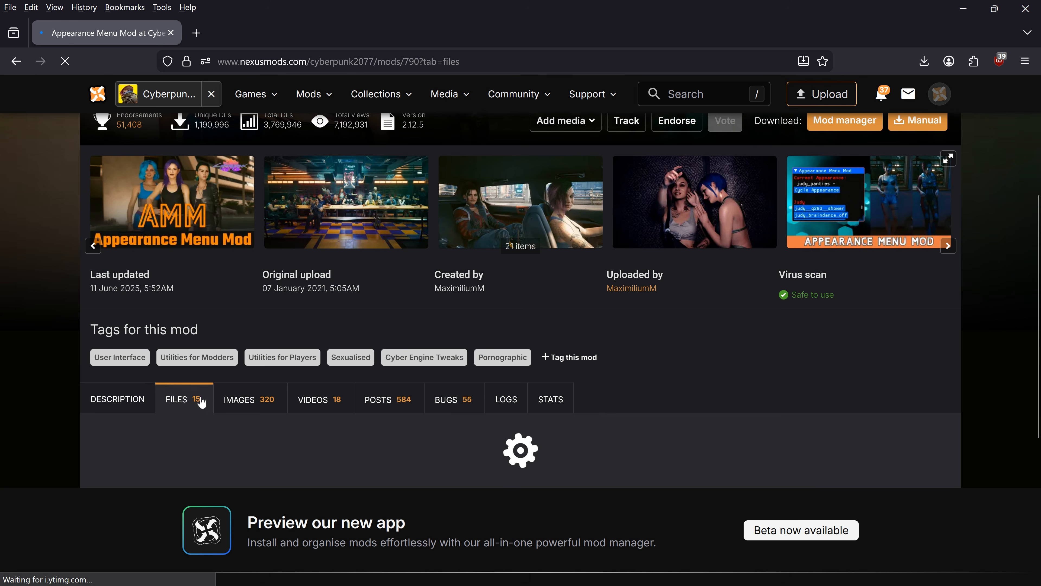
scroll(365, 255, down, 8)
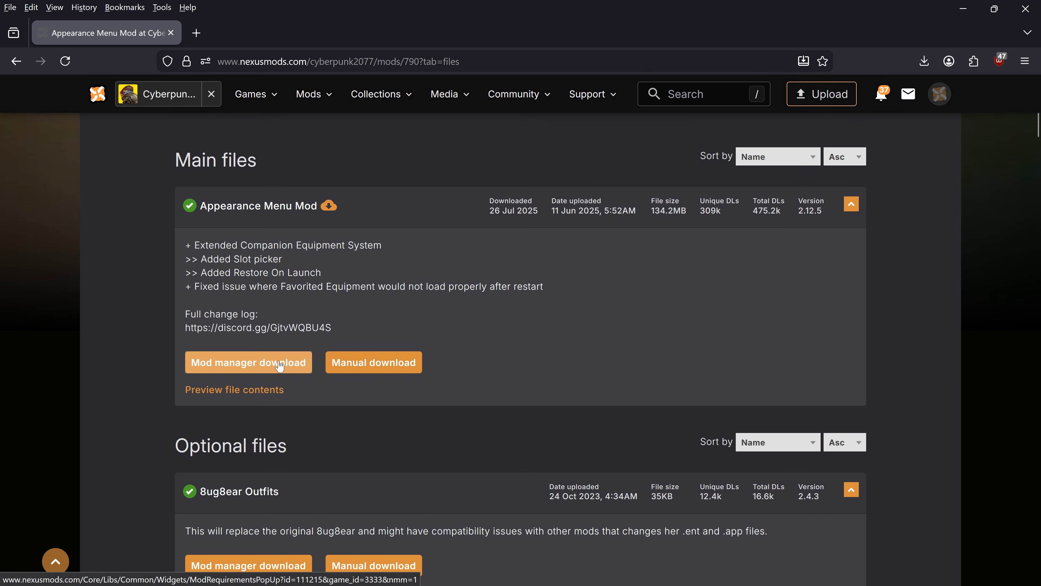
click(280, 364)
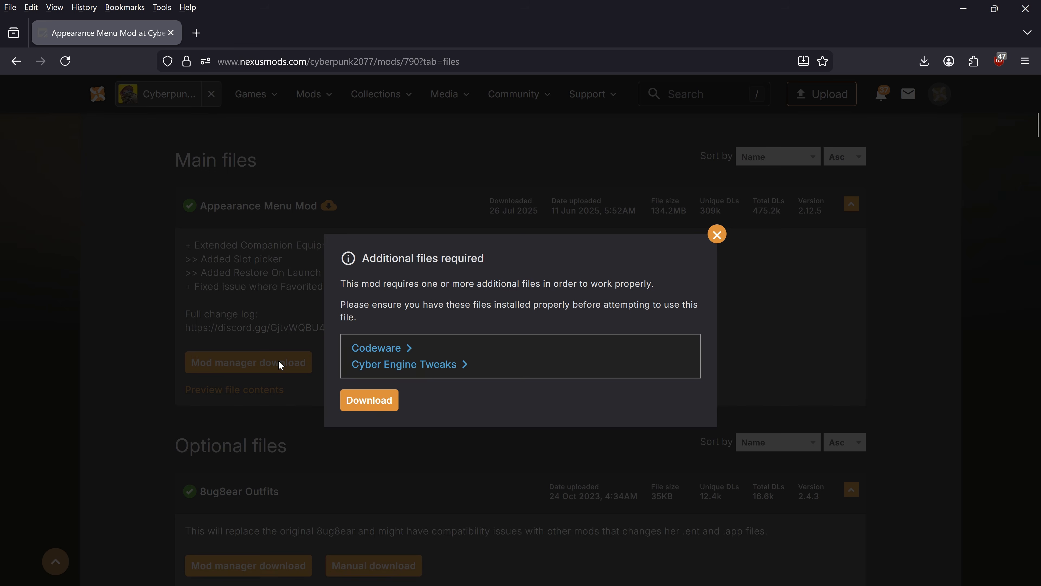
click(376, 403)
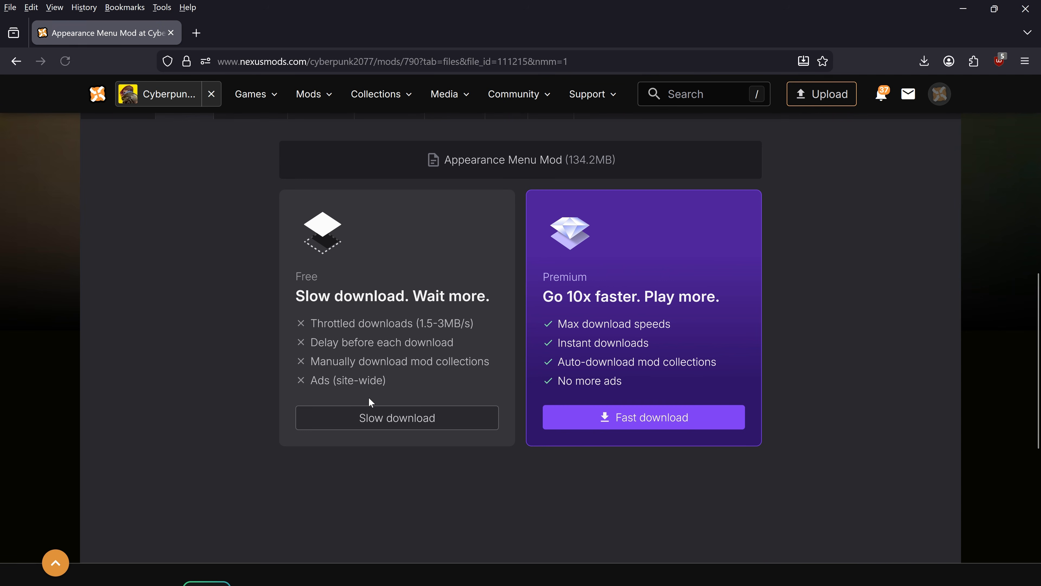
click(407, 423)
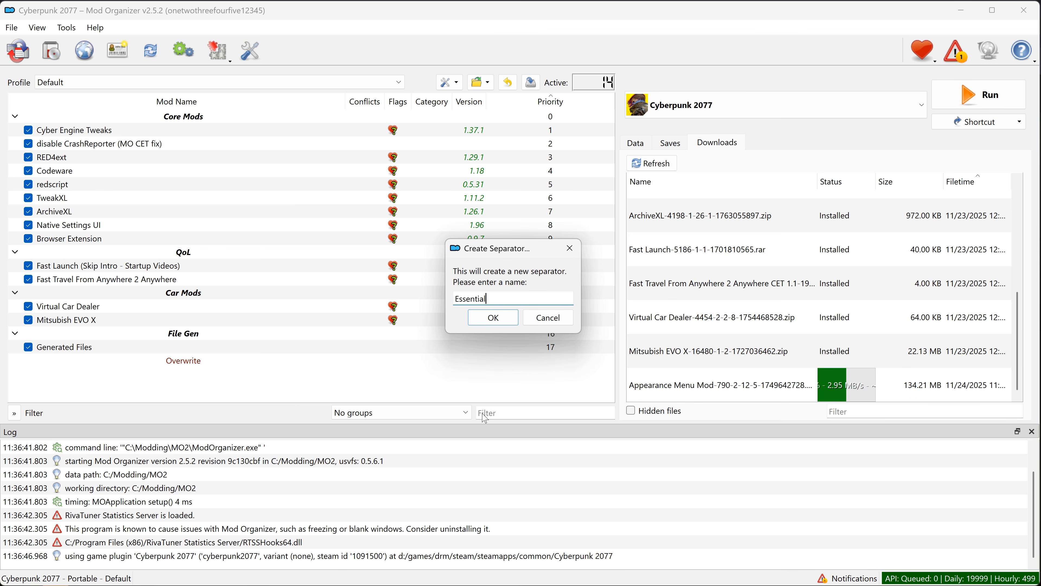
In Mod Organizer, create a separator named Essentials above Car Mods and install the Appearance Menu Mod archive under it, keeping the suggested name
key(Return)
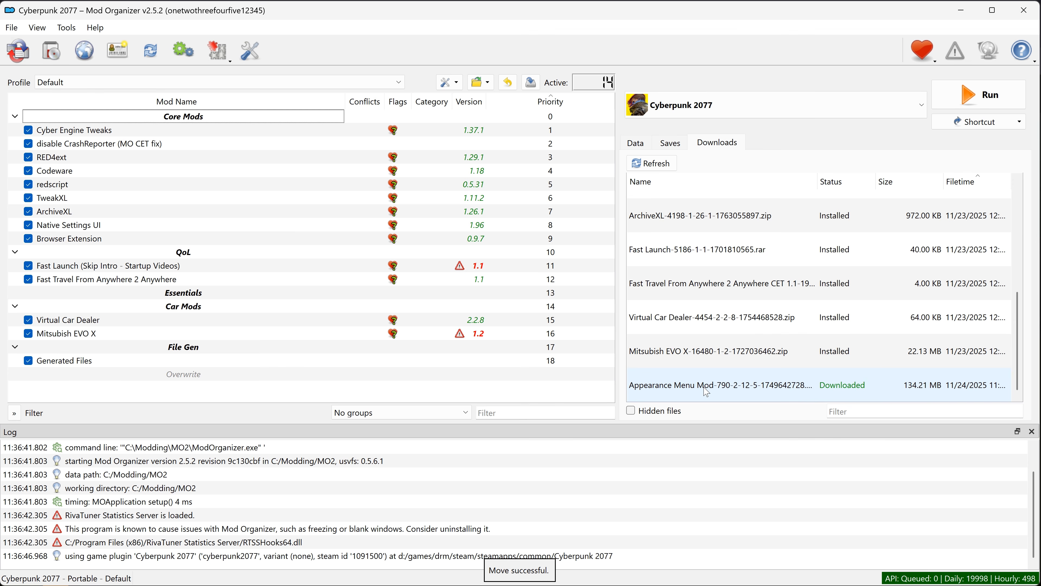
drag(706, 392, 287, 308)
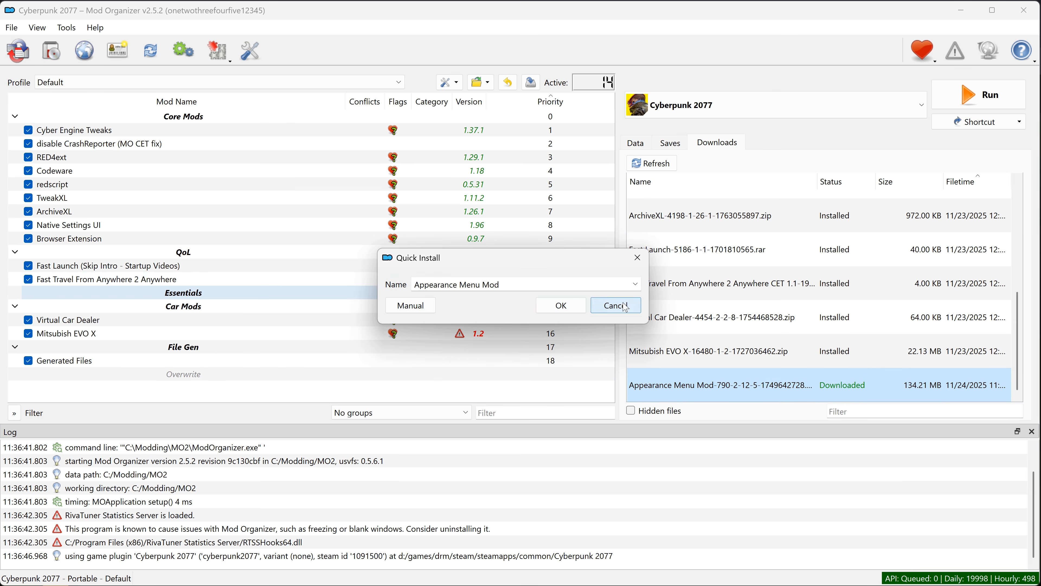
key(Return)
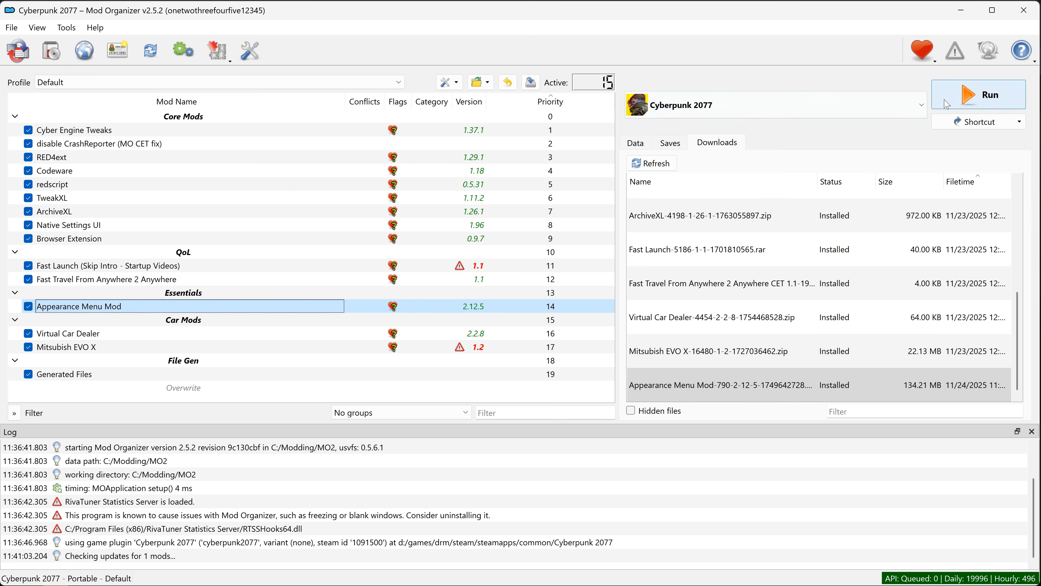
Run Cyberpunk 2077 and arrange the Cyber Engine Tweaks overlay, closing the console and moving the Appearance Menu Mod window clear of it
click(946, 105)
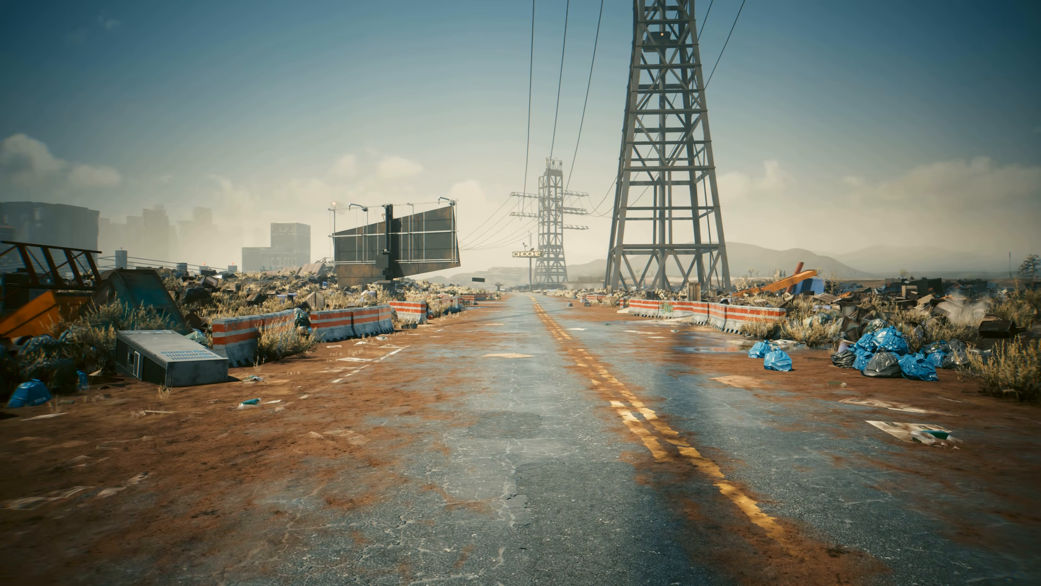
key(grave)
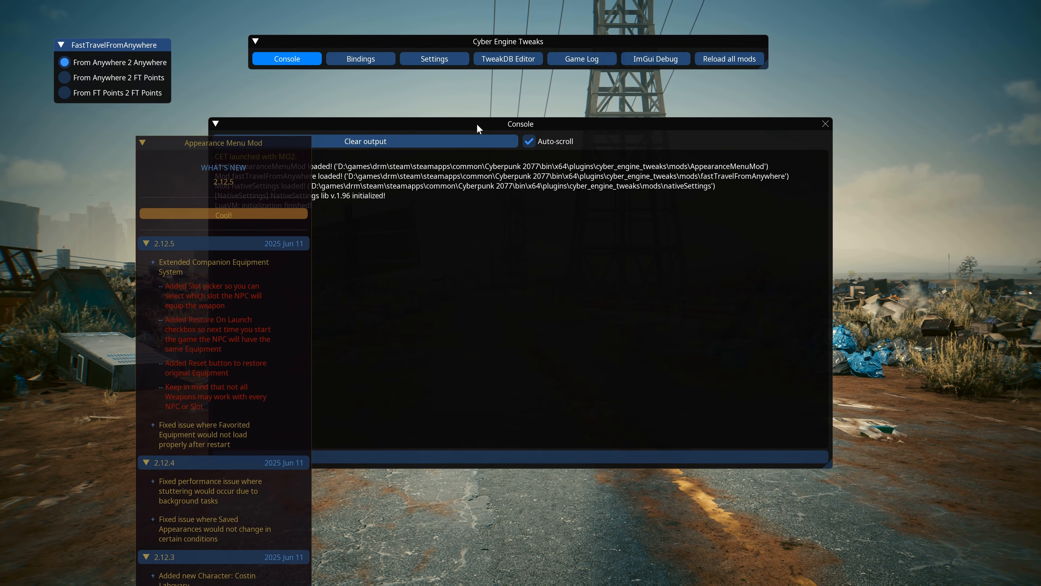
drag(533, 125, 674, 99)
click(357, 98)
drag(215, 146, 719, 93)
click(966, 97)
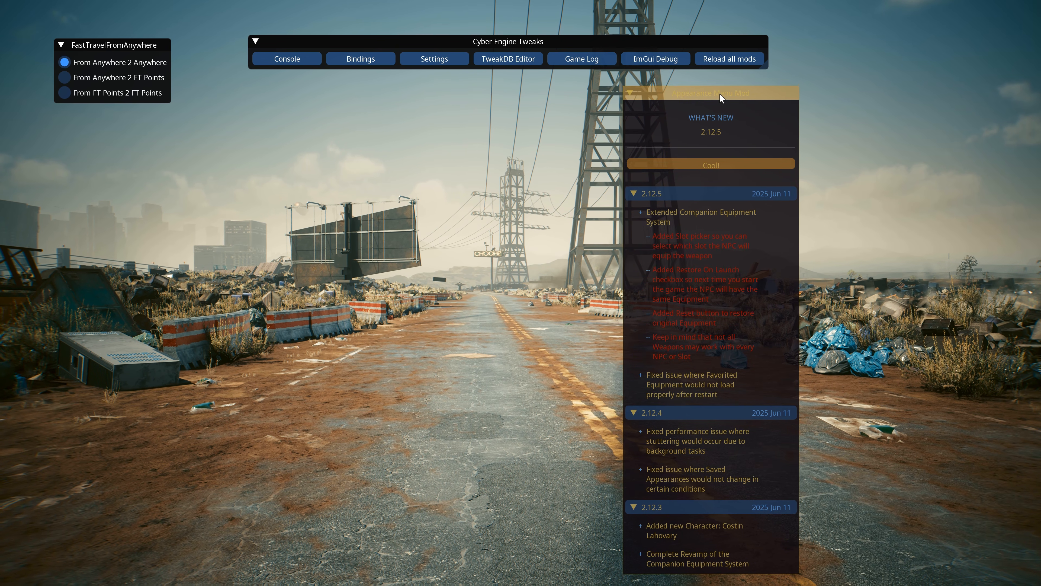
Skim the Appearance Menu Mod release notes for version 2.12.5 and dismiss them
scroll(689, 249, down, 10)
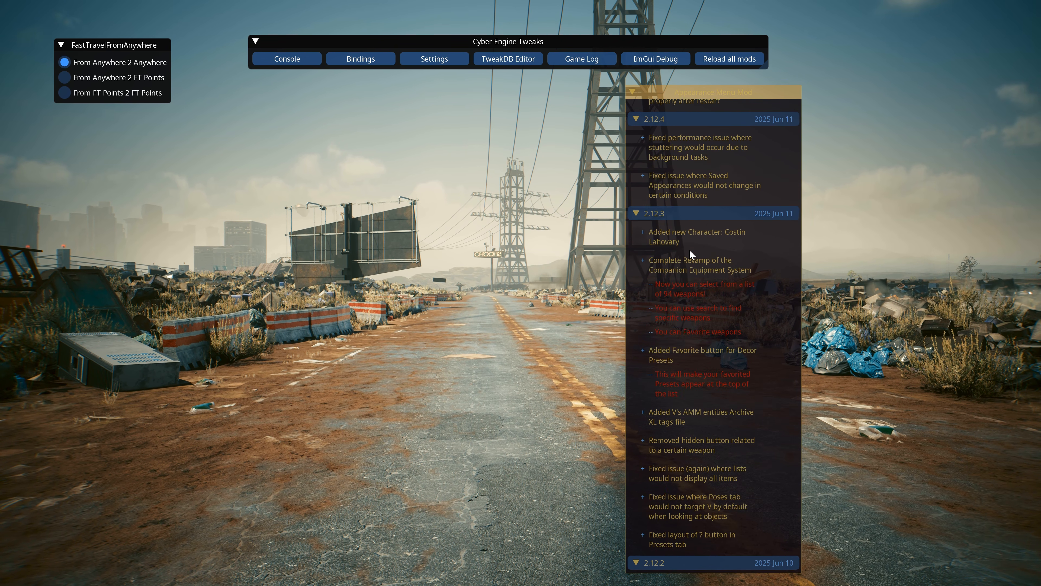
scroll(689, 249, up, 10)
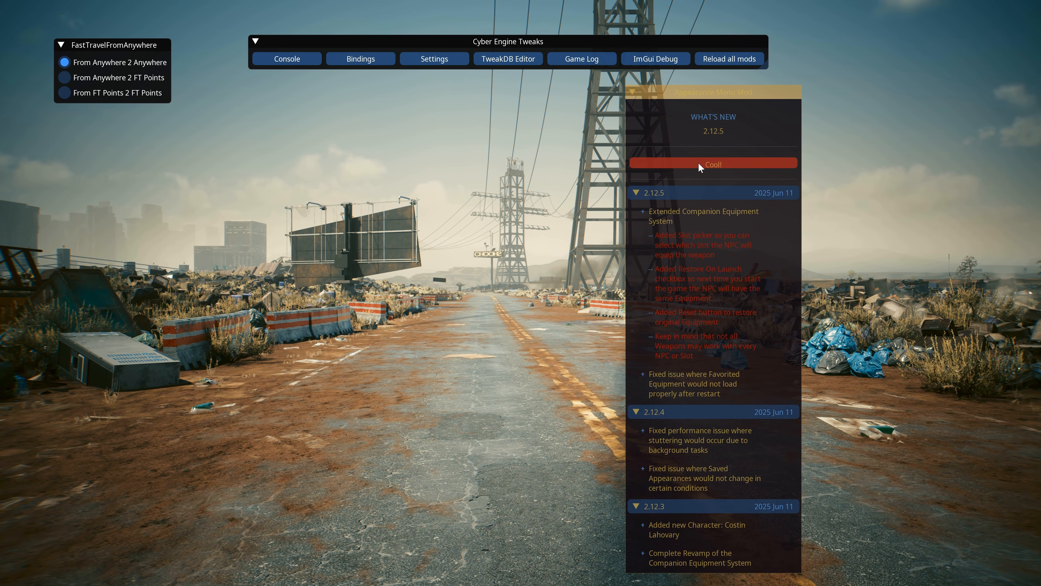
click(698, 163)
Spawn Adam Smasher from the Main Characters category of Appearance Menu Mod and return to the game view
click(662, 111)
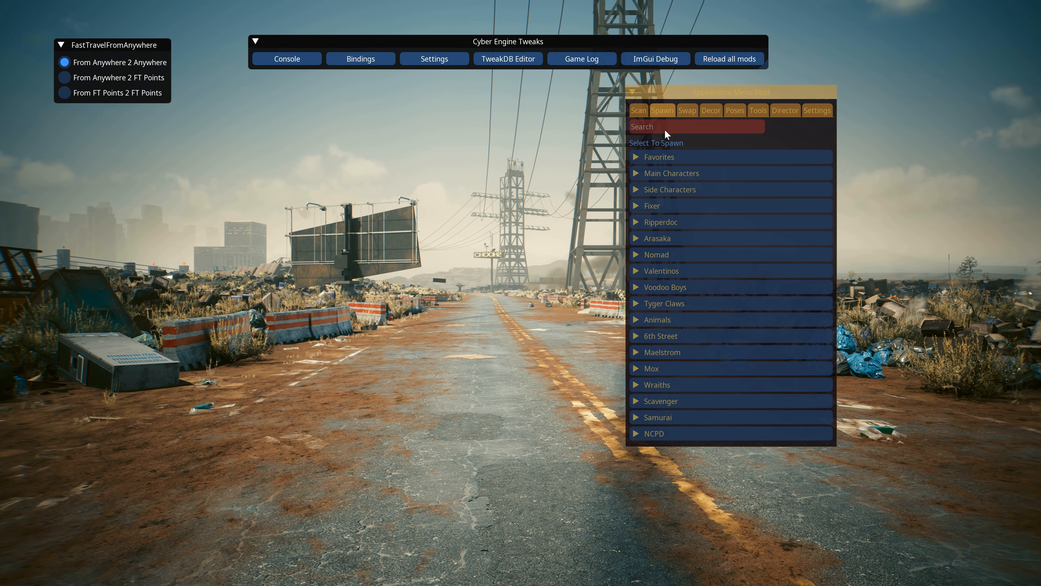
click(651, 175)
click(670, 196)
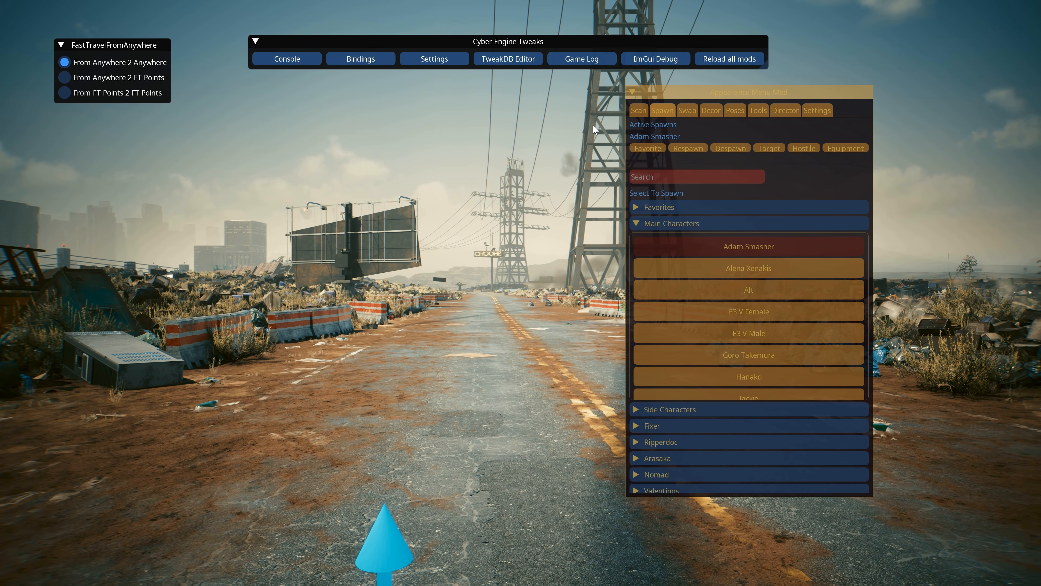
key(grave)
Spawn the African Sculpture A and Asian Banner A props from the Decor category of Appearance Menu Mod
key(grave)
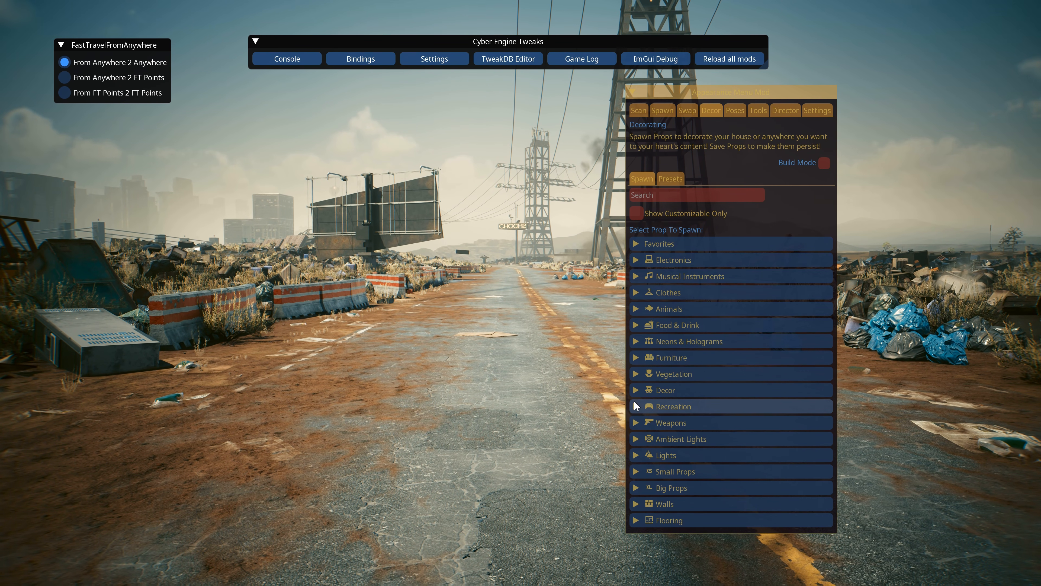
click(636, 391)
click(658, 414)
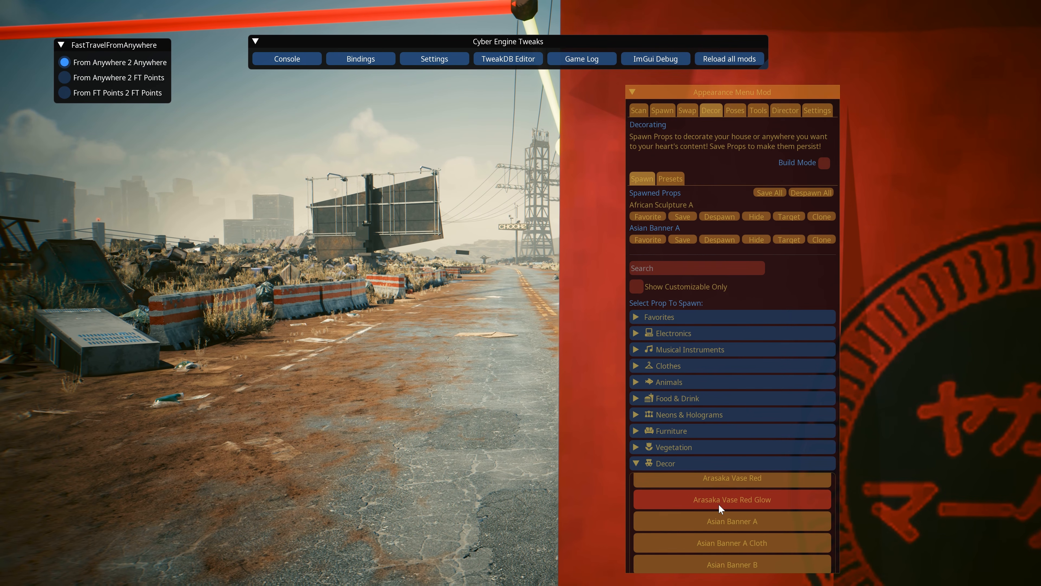
key(grave)
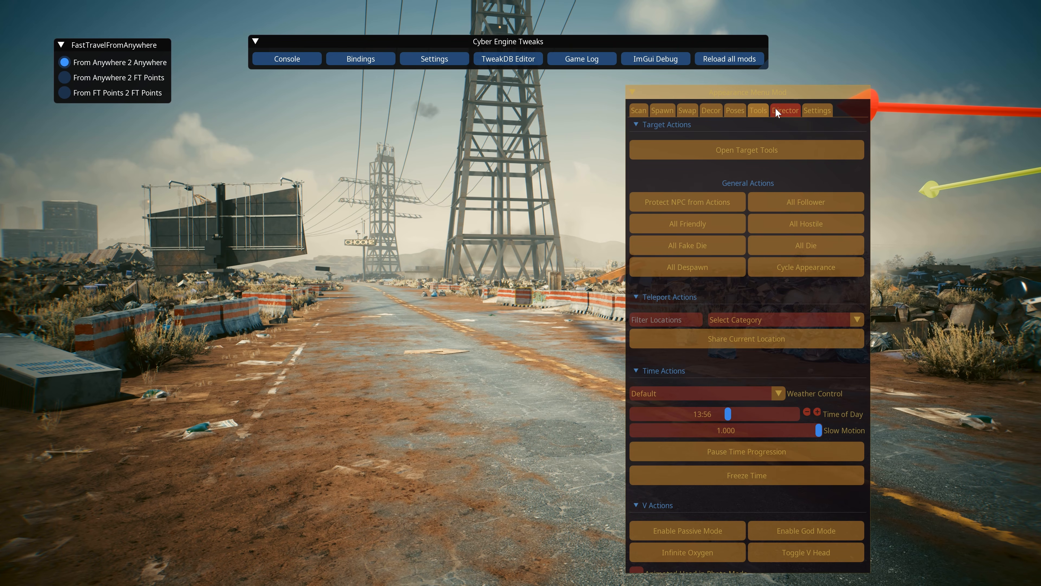
Move the time of day earlier and set Slow Motion to 0.101 in the Appearance Menu Mod time actions, returning to the game
mouse_move(703, 413)
mouse_down()
mouse_move(804, 412)
mouse_move(658, 405)
mouse_move(696, 413)
mouse_up()
drag(726, 428, 653, 434)
key(grave)
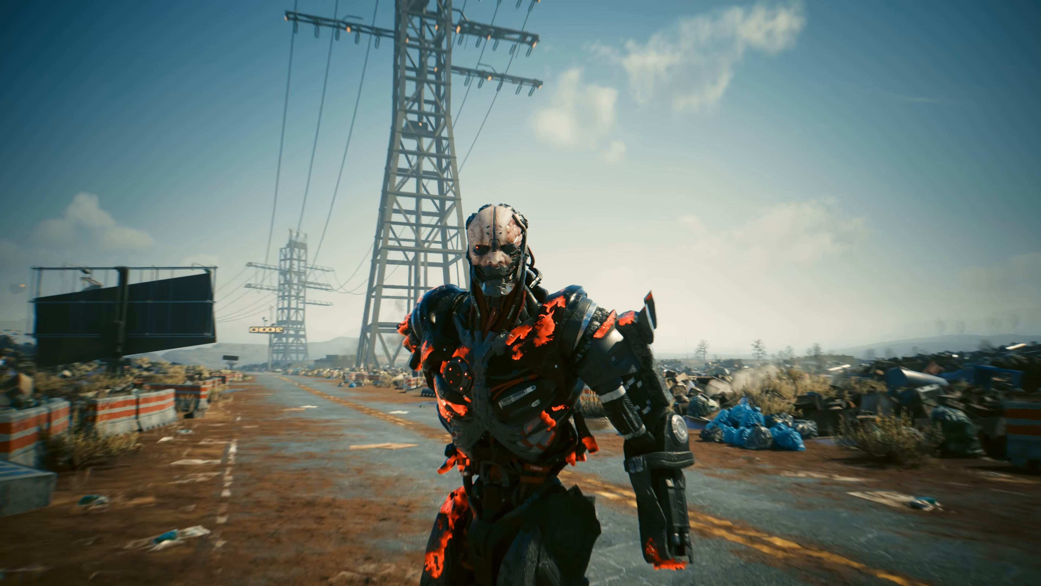
Target Adam Smasher in Appearance Menu Mod, apply the boss__adam_smasher_mb_bossfight_stage_03 appearance, and open the Director tools
key(grave)
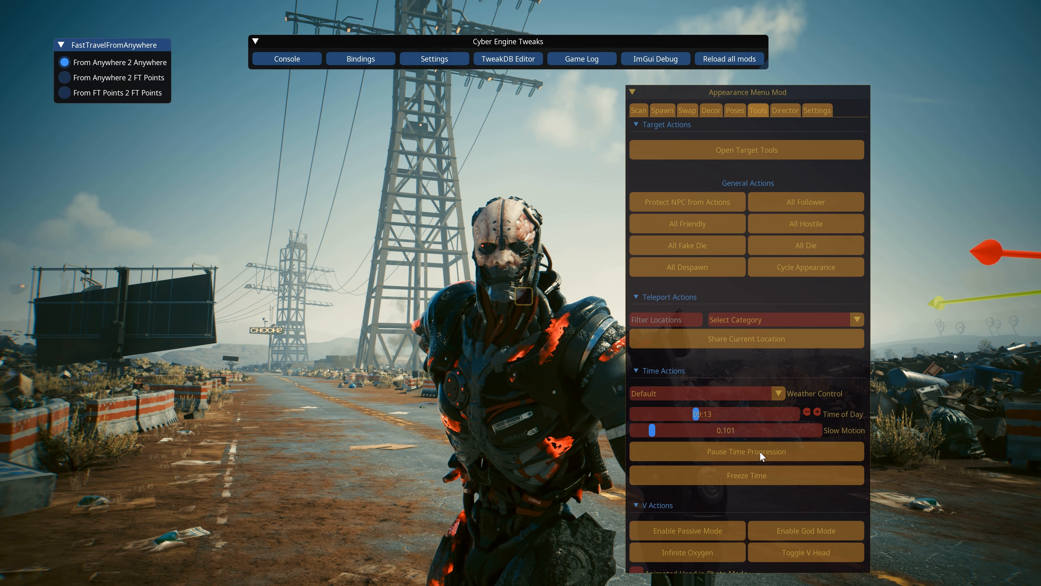
click(644, 109)
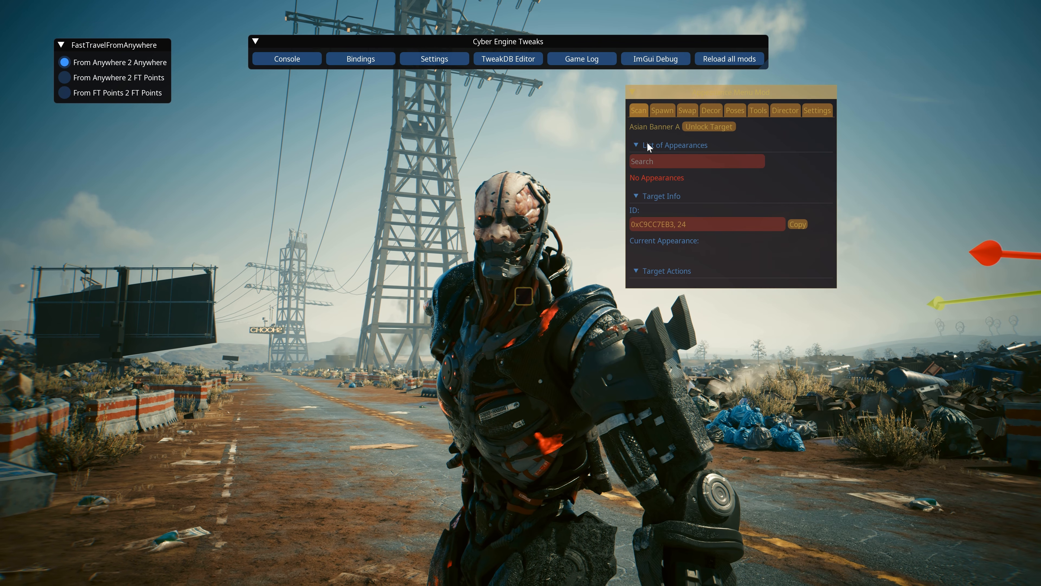
click(672, 110)
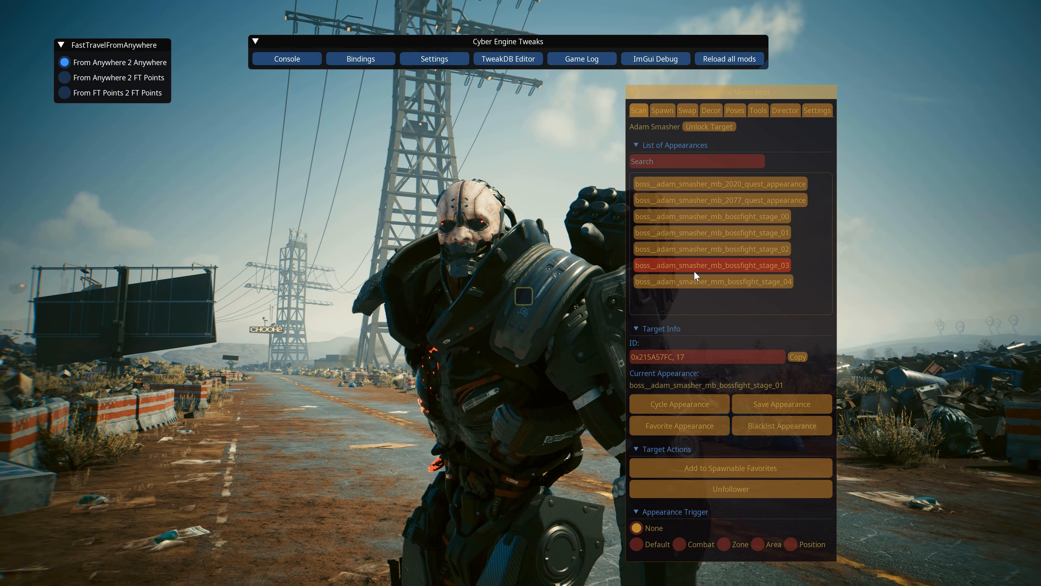
scroll(691, 269, down, 1)
click(682, 258)
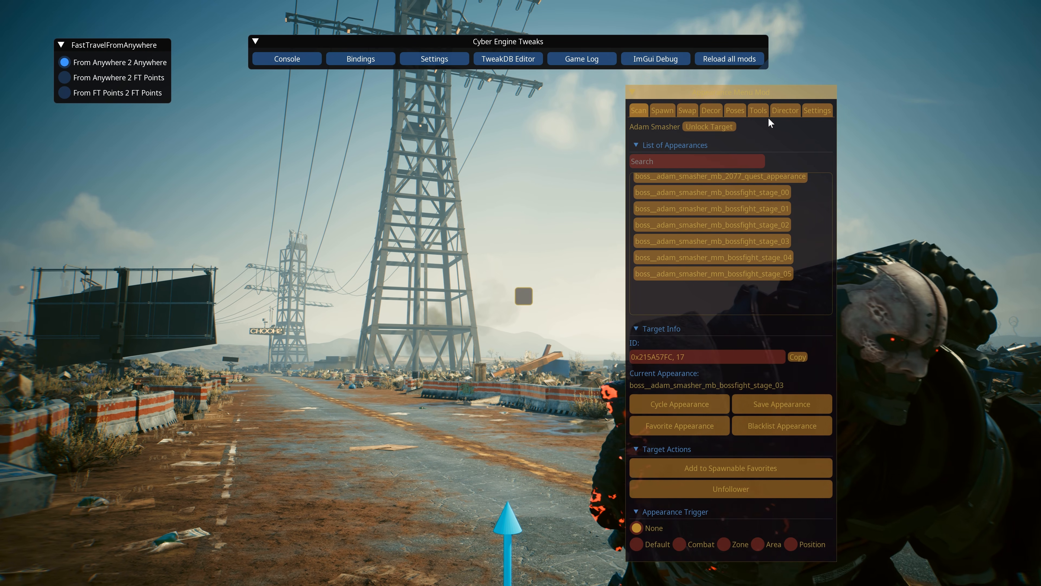
key(grave)
key(grave)
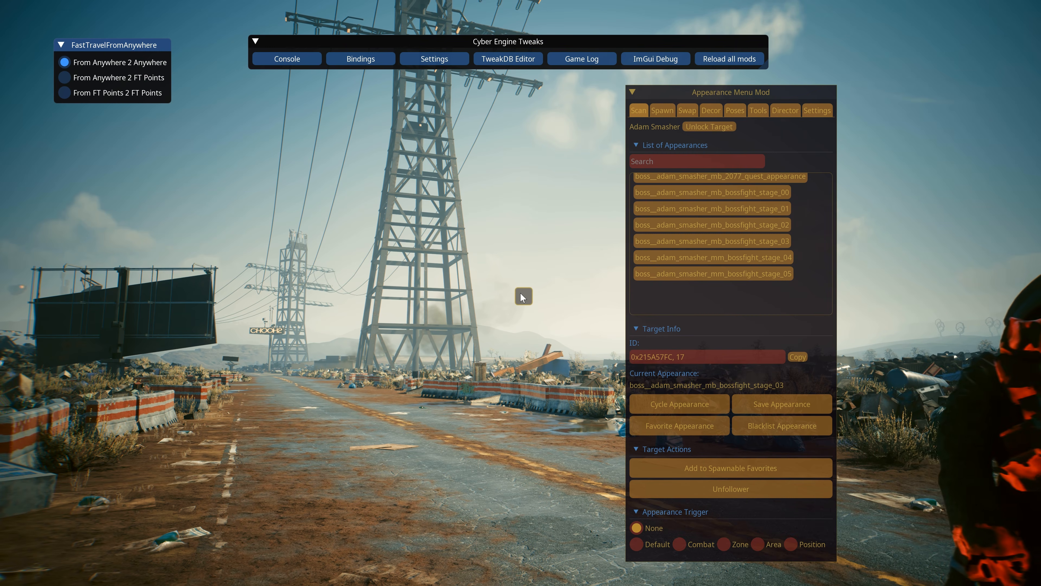
click(784, 112)
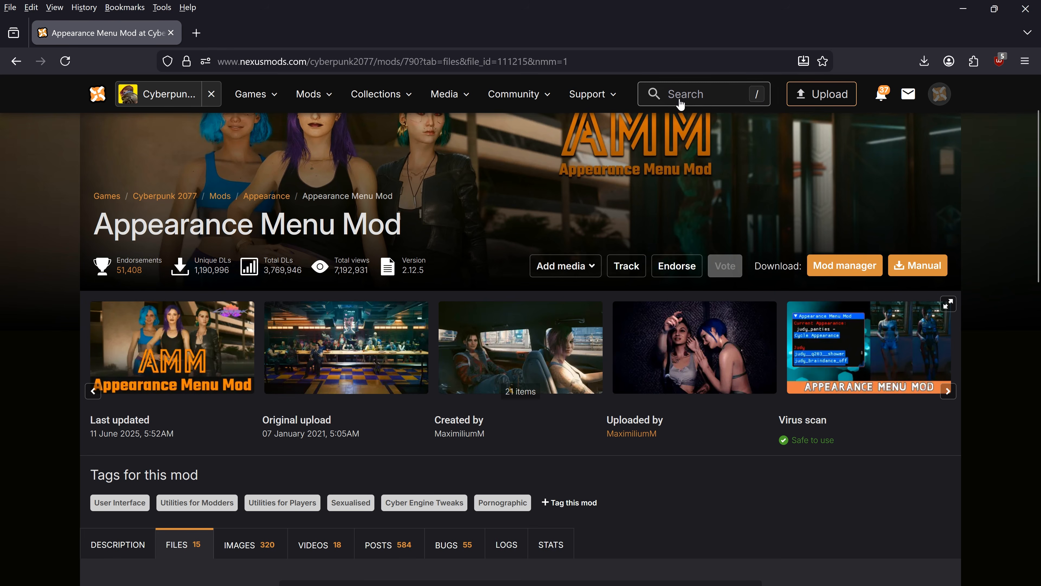
Find the Ultra Plus mod on Nexus Mods and download Cyberpunk Ultra Plus v7.4.4 through the mod manager
click(681, 101)
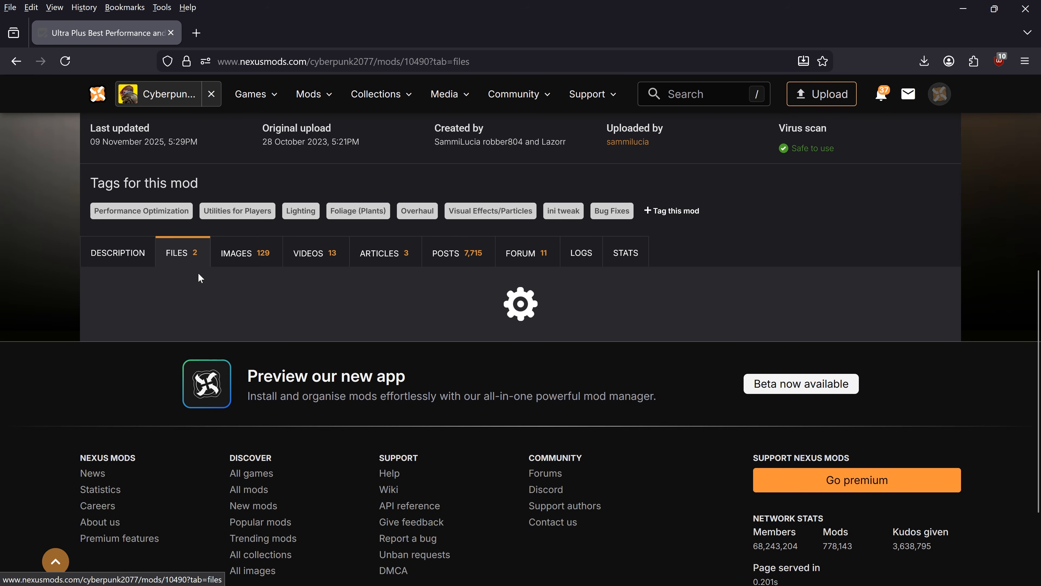
scroll(185, 291, down, 5)
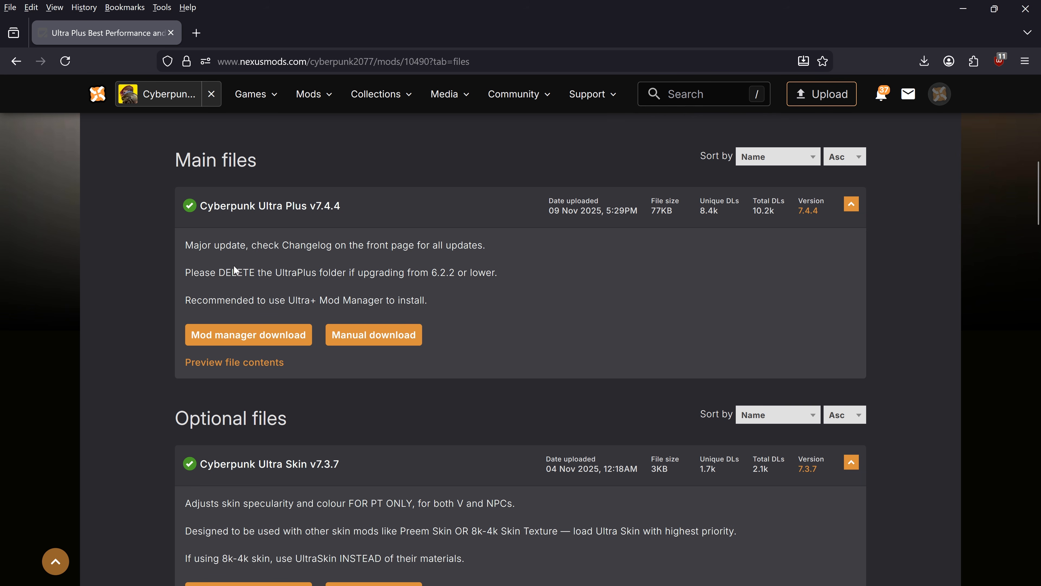
click(272, 339)
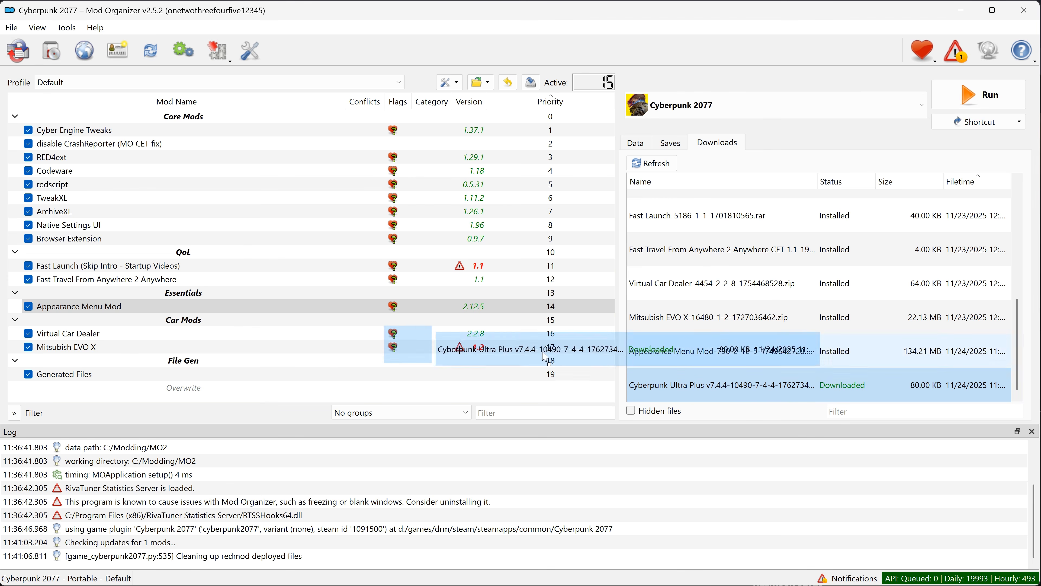
Install the downloaded Cyberpunk Ultra Plus v7.4.4 under Essentials in Mod Organizer, enable it and launch the game
drag(545, 351, 335, 306)
click(566, 306)
click(29, 306)
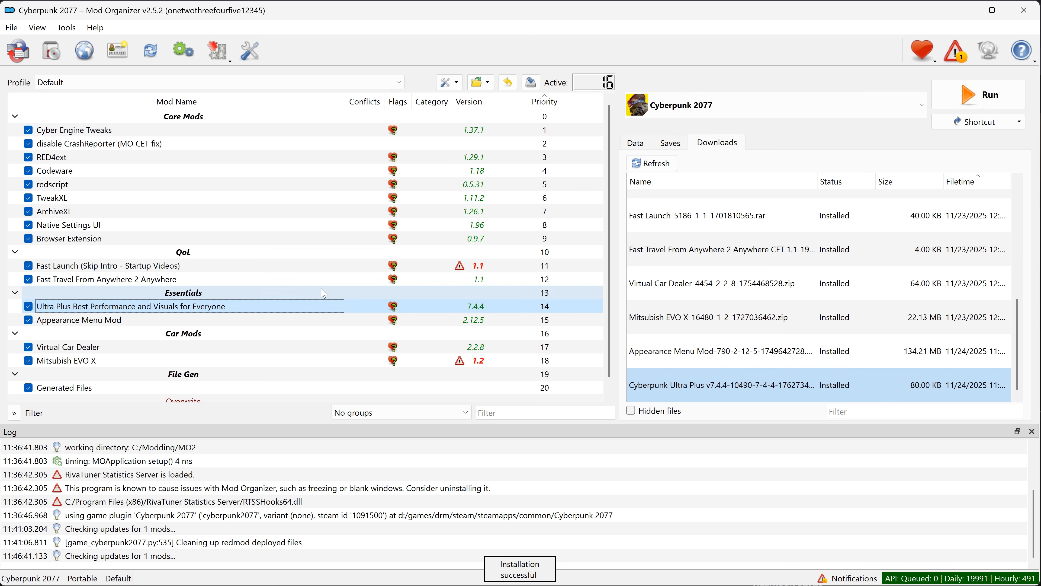
click(970, 102)
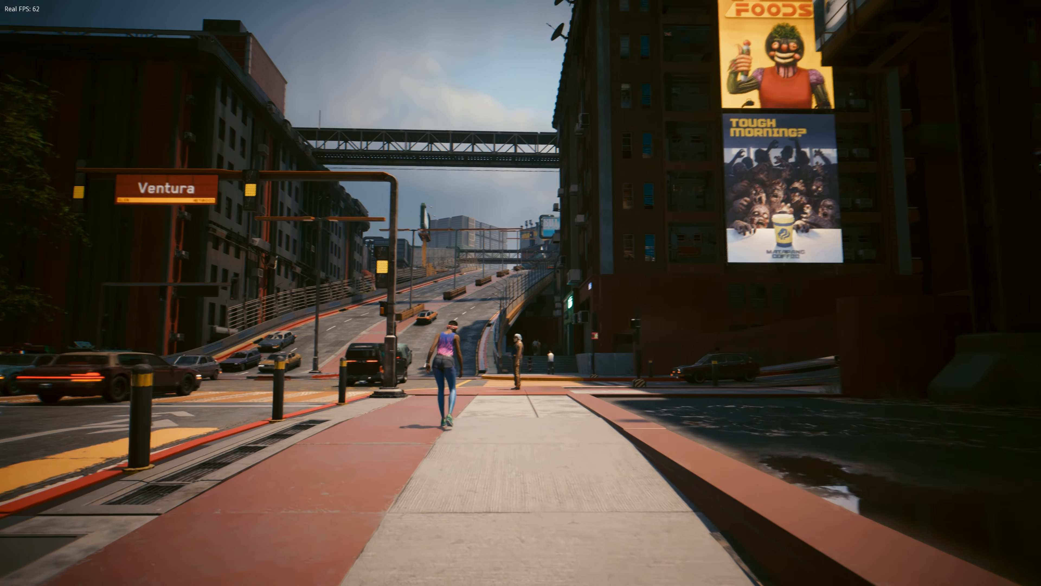
Open the Ultra+ settings window in game, reposition it, and review its Rendering Features and Ultra+ Config pages
key(grave)
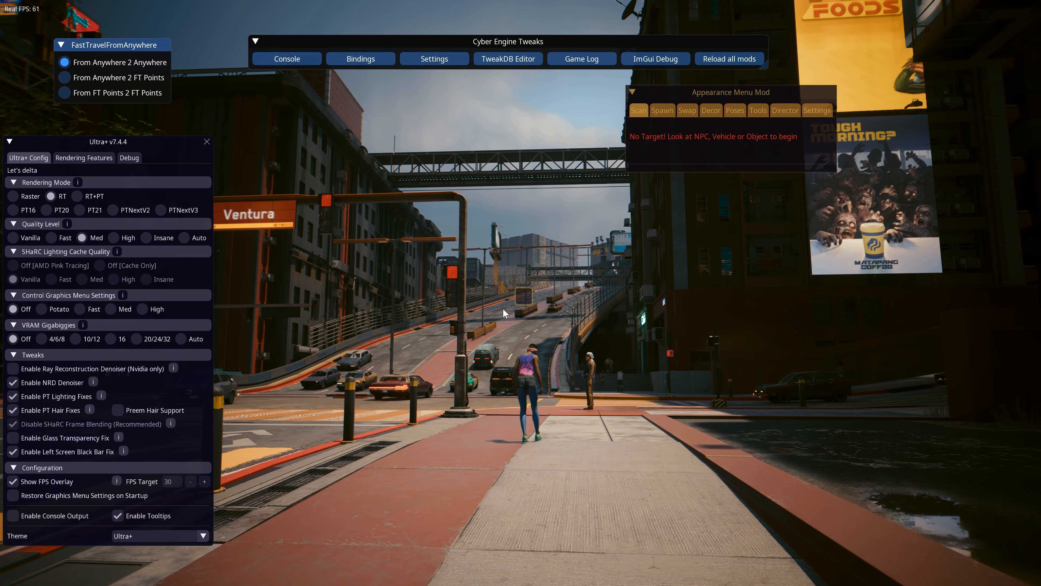
drag(139, 148, 256, 124)
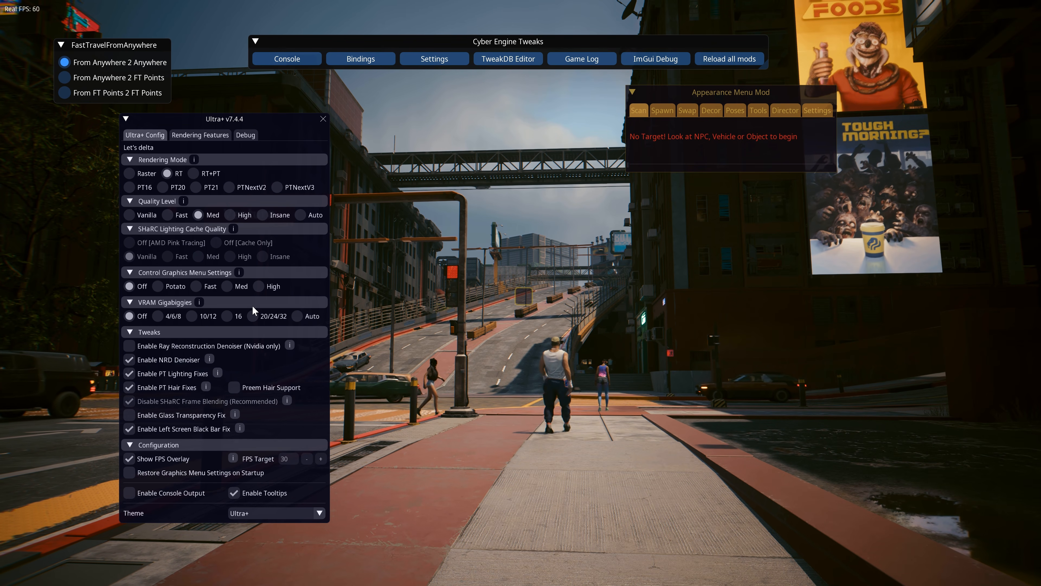
click(200, 135)
click(145, 135)
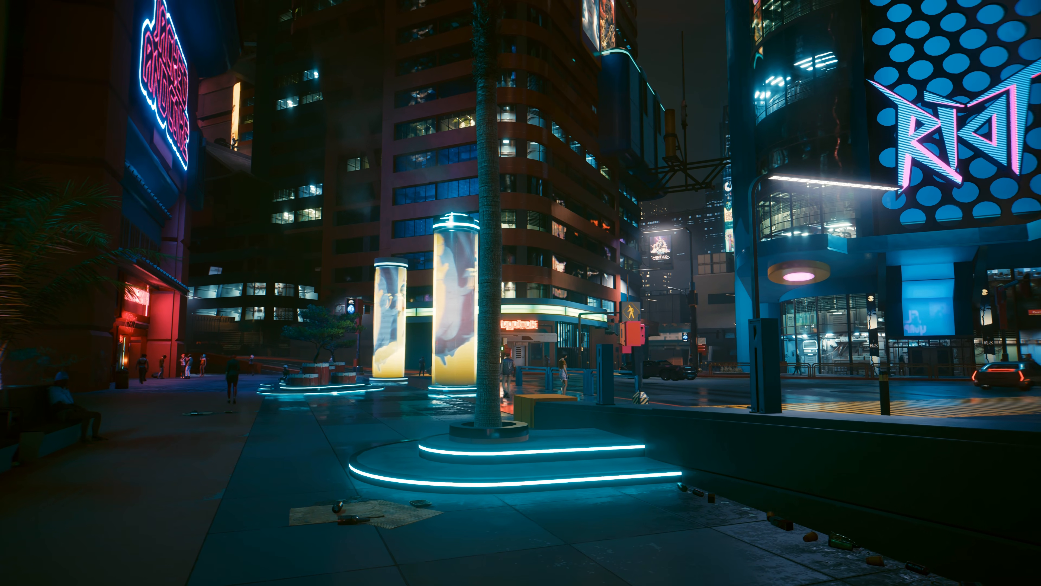
Try the RT+PT rendering mode in the Ultra+ settings and switch the mode to Raster
key(grave)
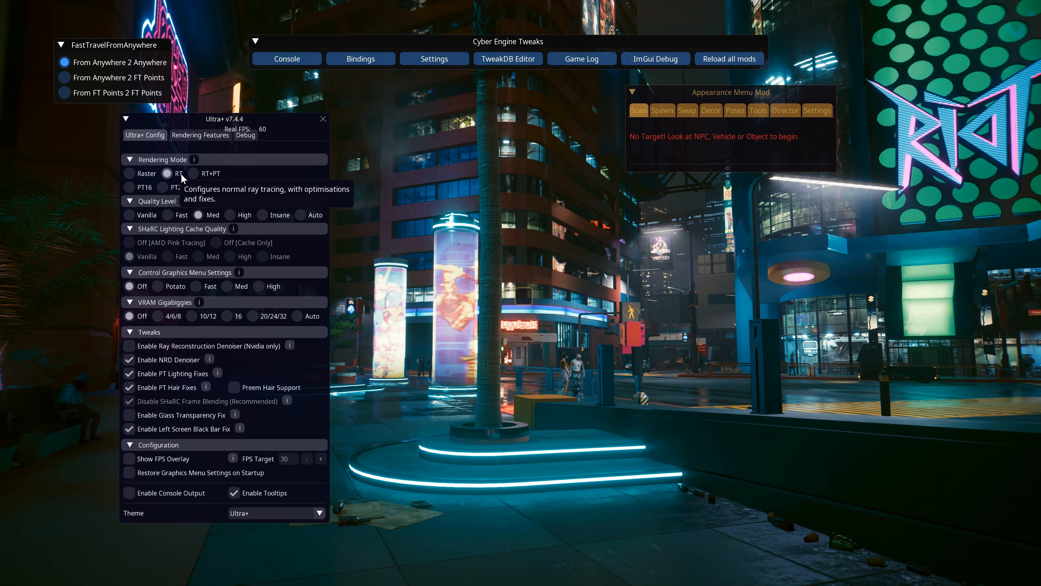
click(199, 173)
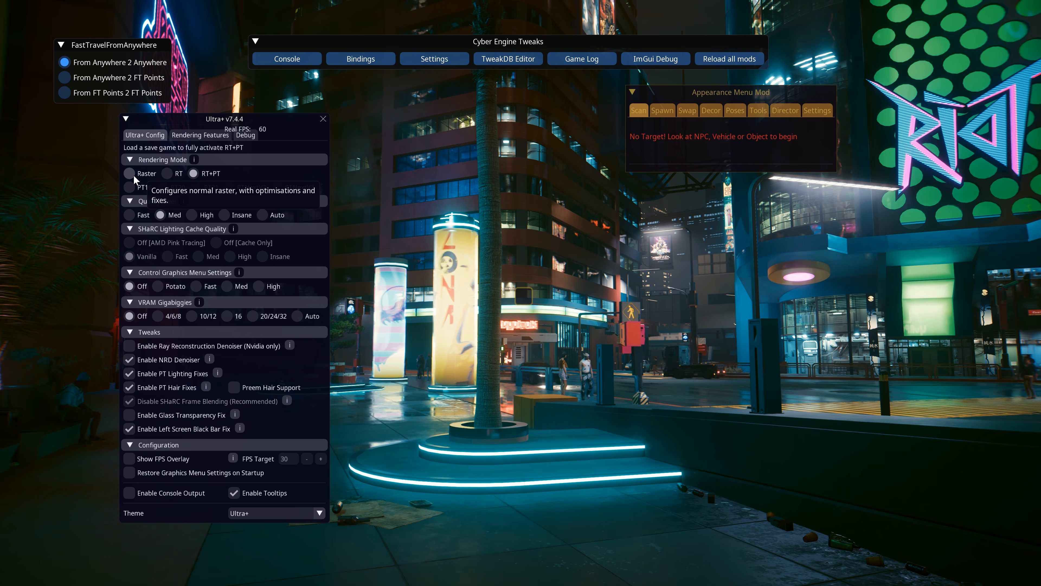
click(130, 175)
Spawn Mikhail Akulov from the Fixer category of Appearance Menu Mod
click(656, 110)
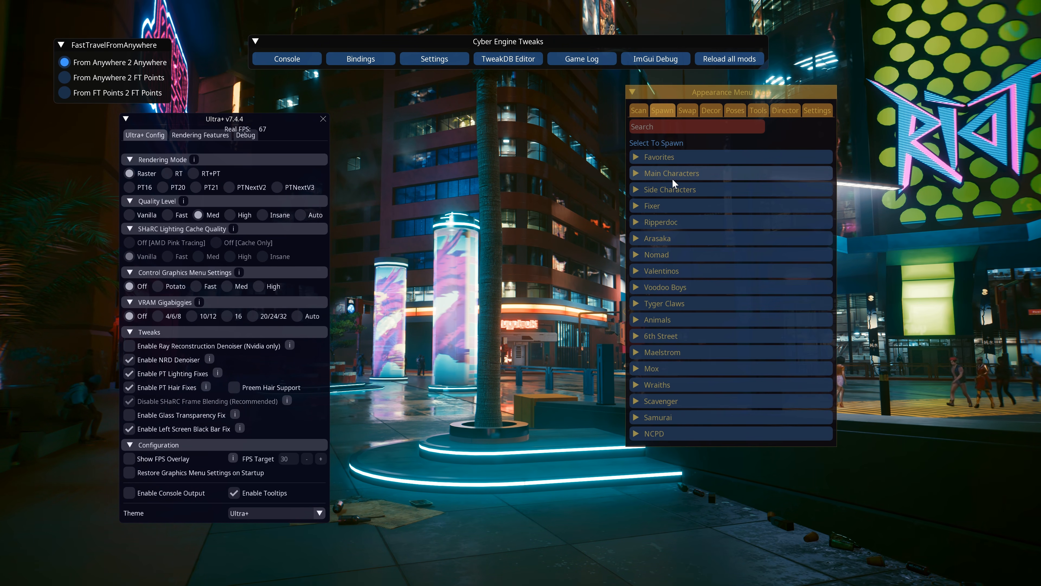
click(640, 205)
click(666, 287)
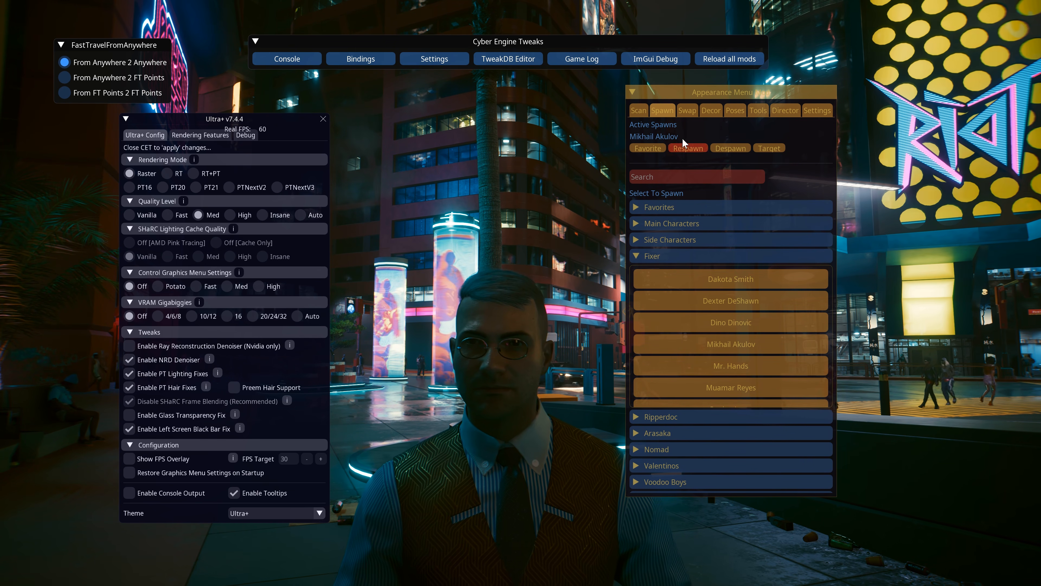
Apply the favorite pose stand 2h up 04 punch 03 to Mikhail Akulov in Appearance Menu Mod
click(689, 111)
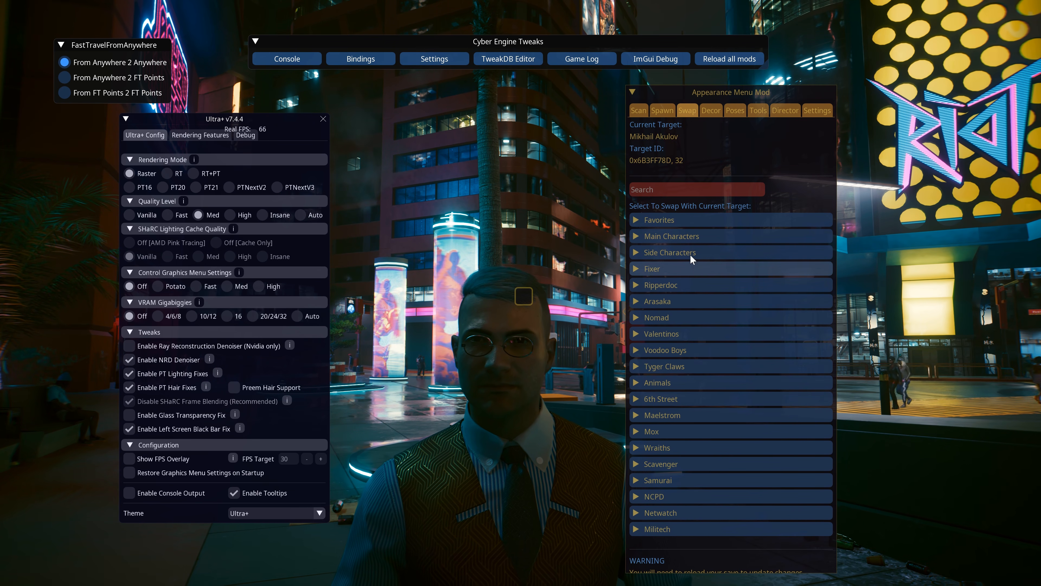
click(734, 111)
click(641, 195)
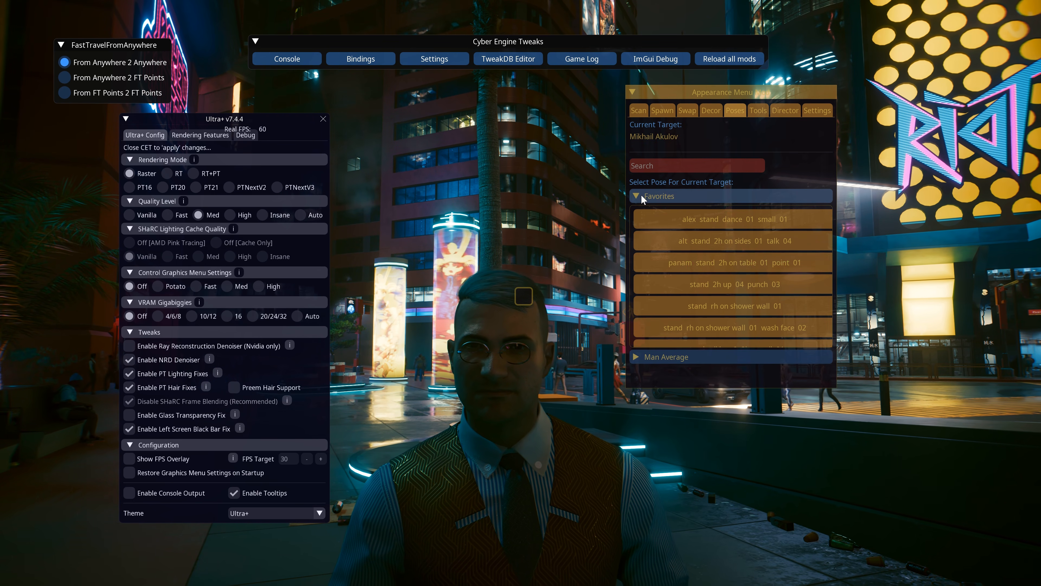
click(678, 285)
Set Slow Motion to 0.225 in the Appearance Menu Mod time actions and return to the game view
click(758, 110)
drag(692, 412, 675, 431)
scroll(715, 451, down, 1)
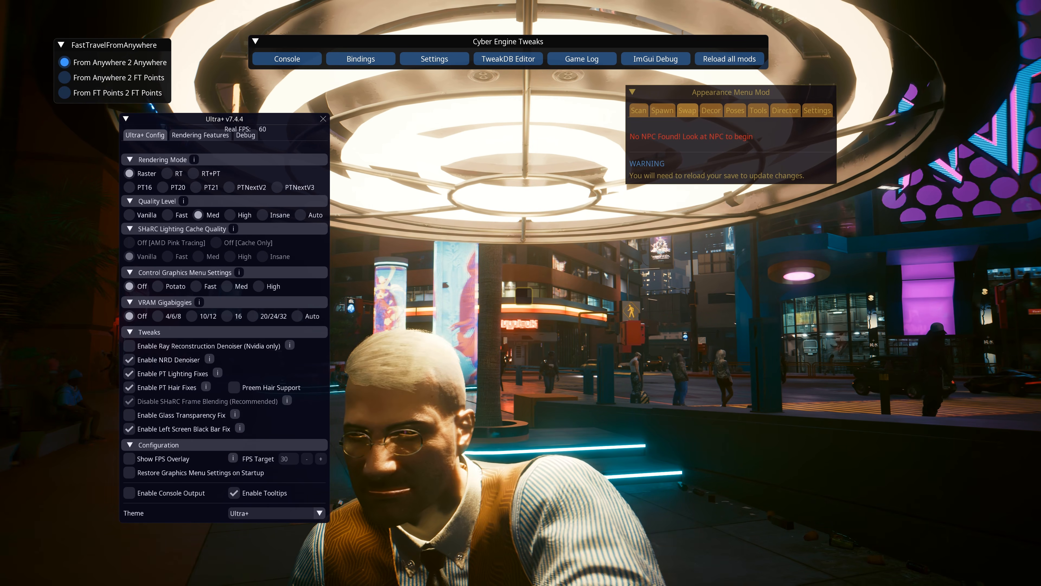
key(grave)
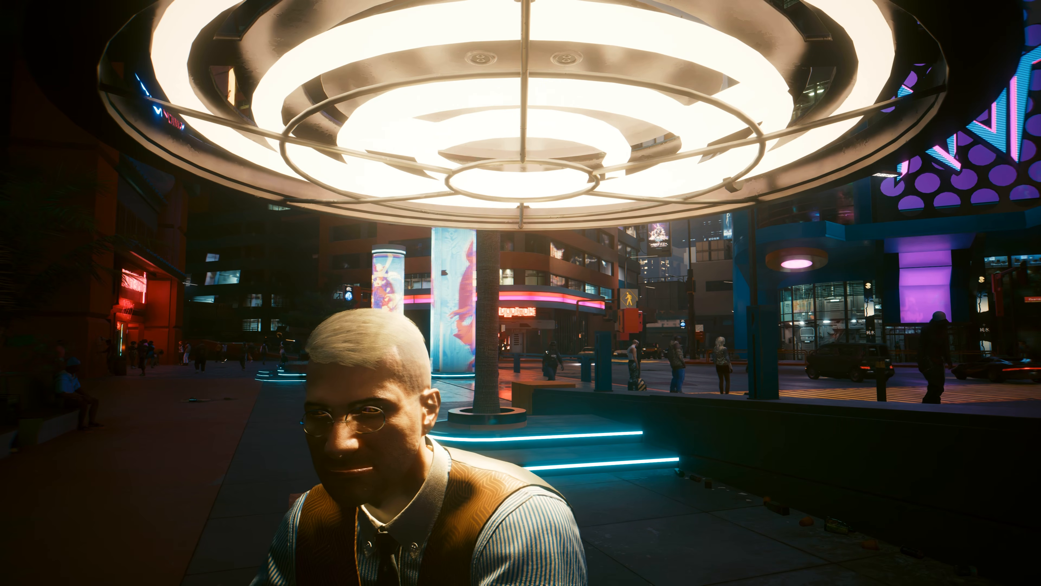
Fast travel to another location from the world map and call the Mitsubishi Evo X from the vehicle list
key(m)
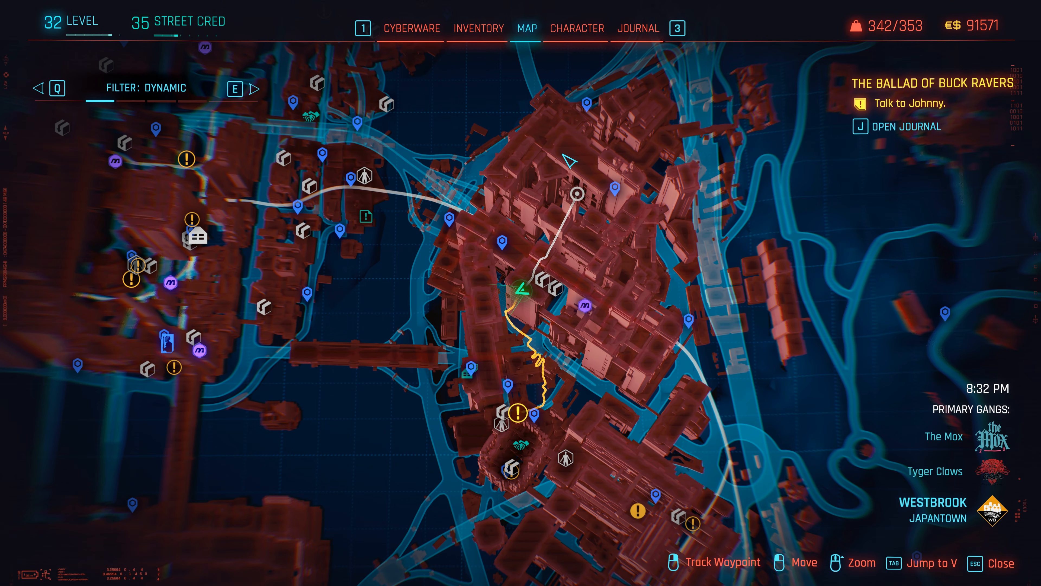
key(Escape)
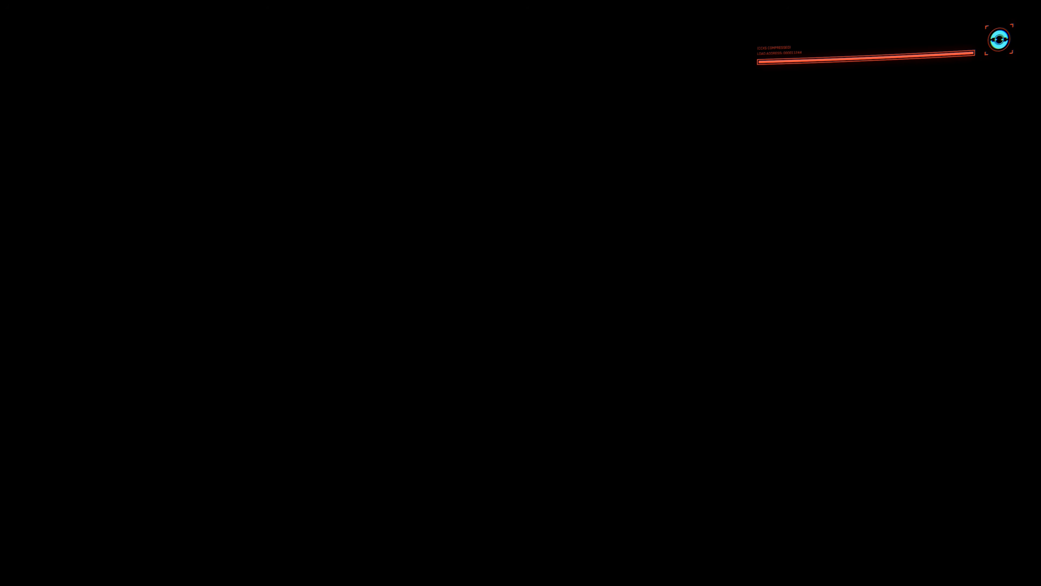
key(v)
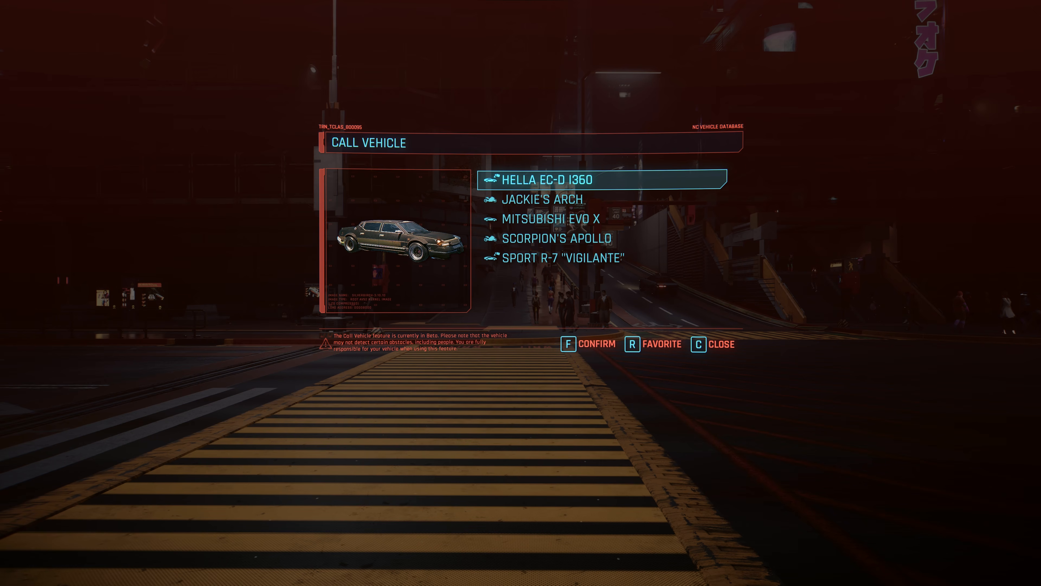
key(Down)
key(Down)
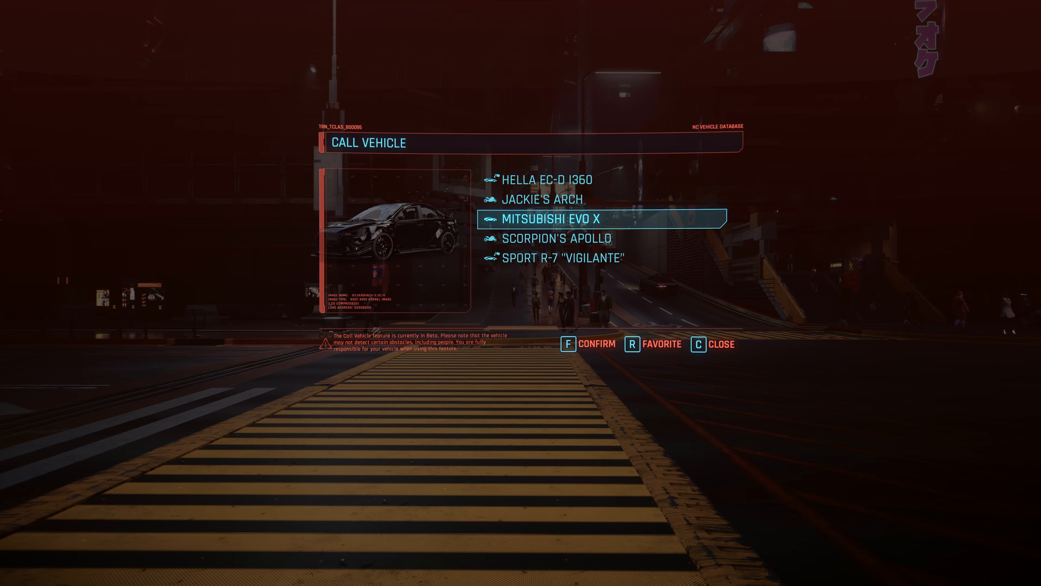
key(f)
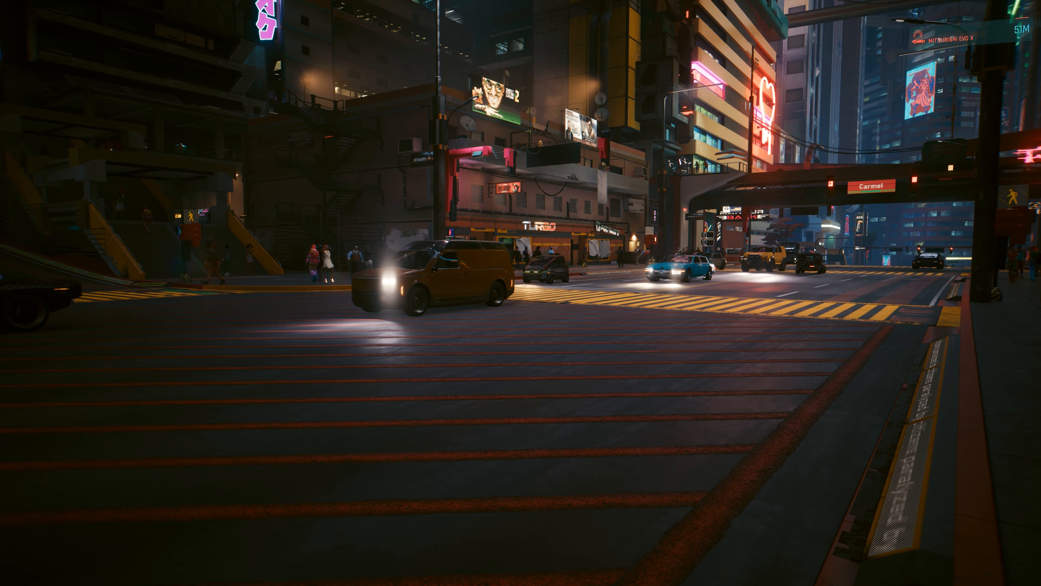
Check the Appearance Menu Mod tools, return to the game and approach the called Mitsubishi Evo X
key(grave)
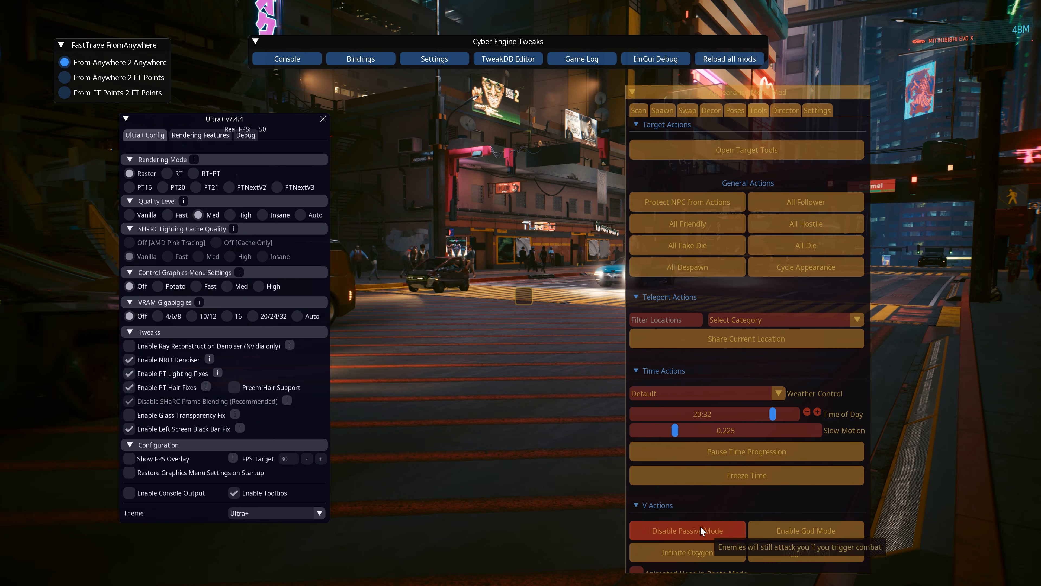
key(grave)
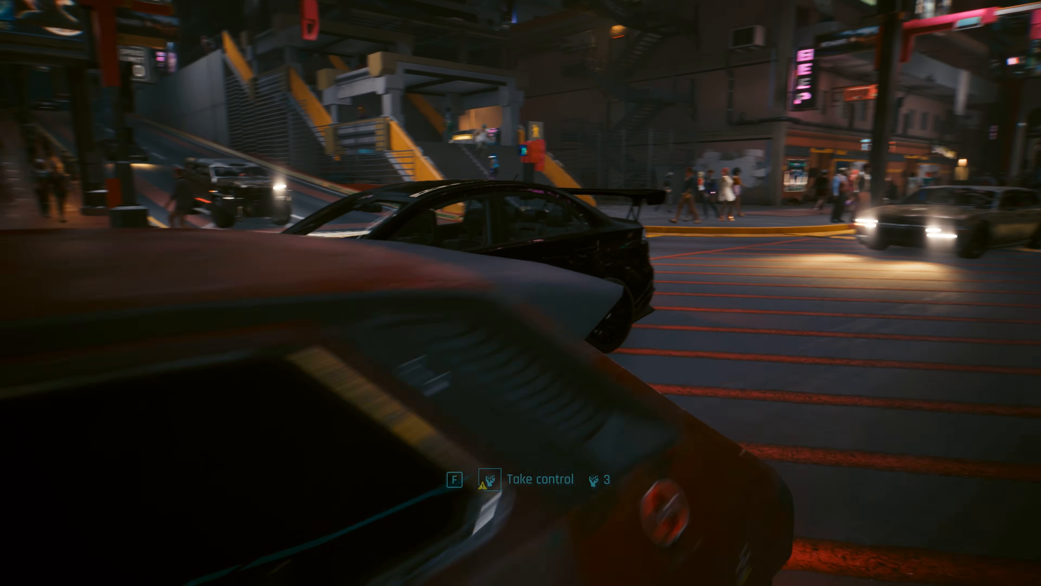
key(w)
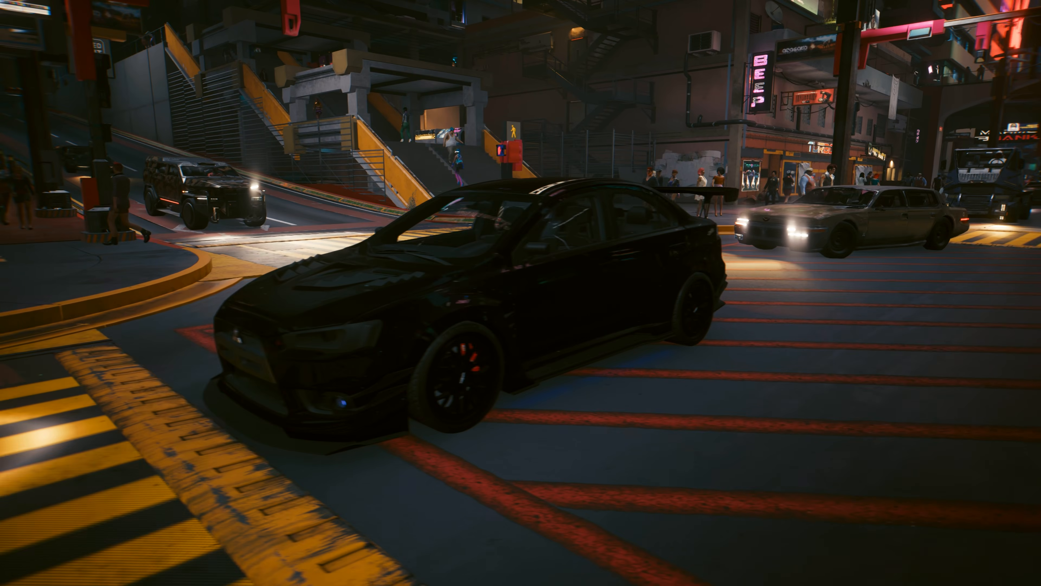
key(space)
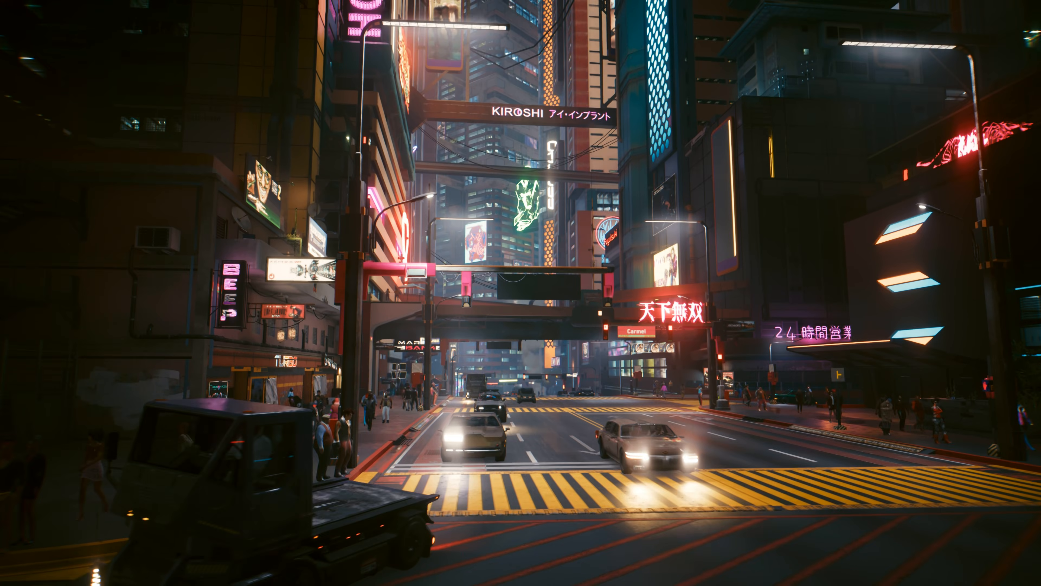